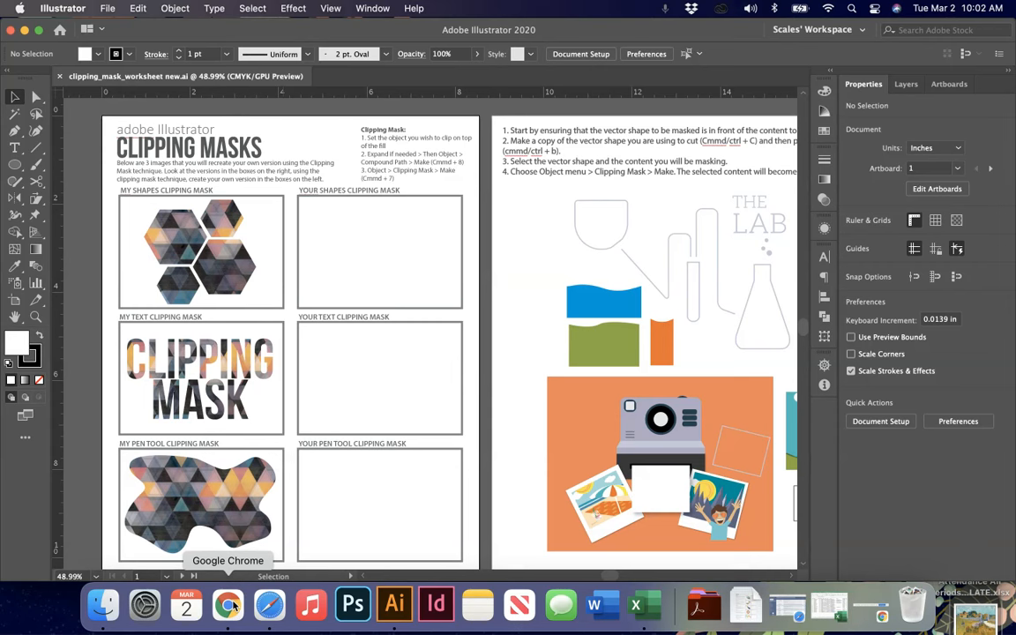
Bring the landscape painting image from the desktop onto the first worksheet page and embed it
mouse_move(986, 628)
left_mouse_down()
mouse_move(432, 235)
mouse_move(342, 234)
left_mouse_up()
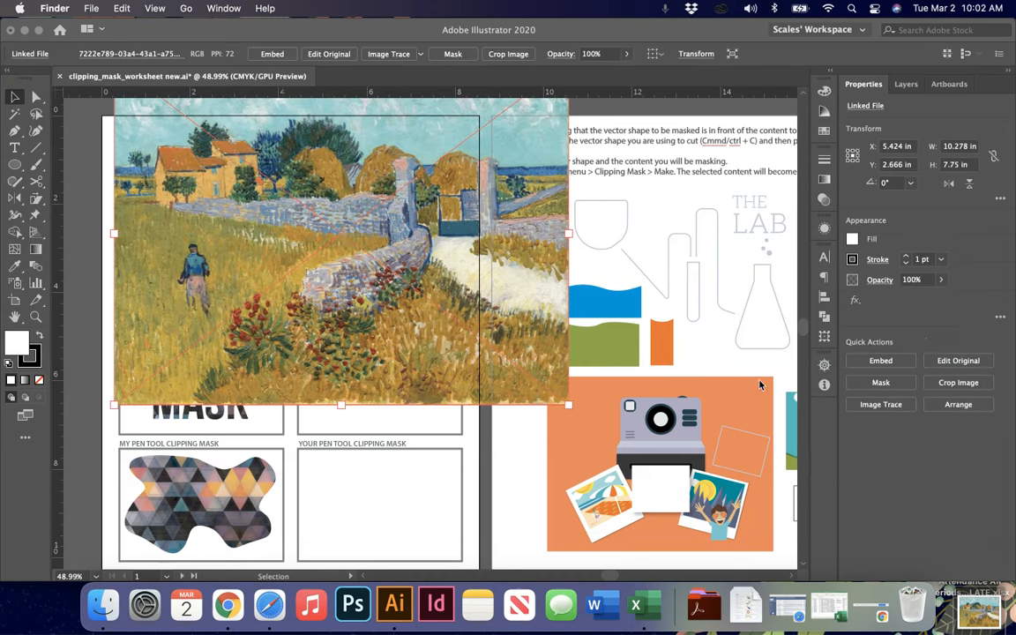
left_click(882, 366)
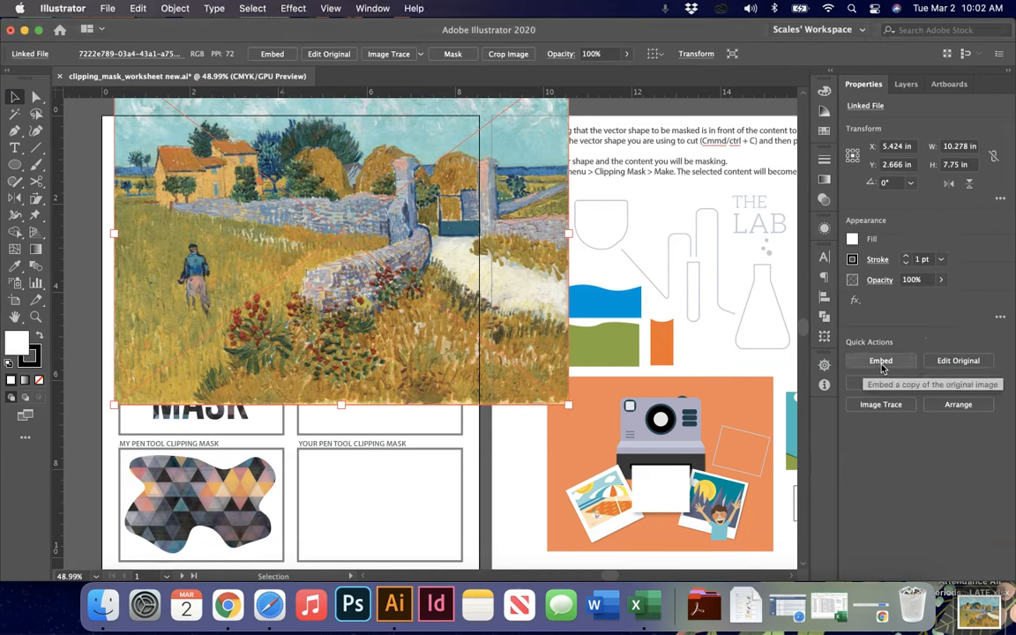
left_click(872, 362)
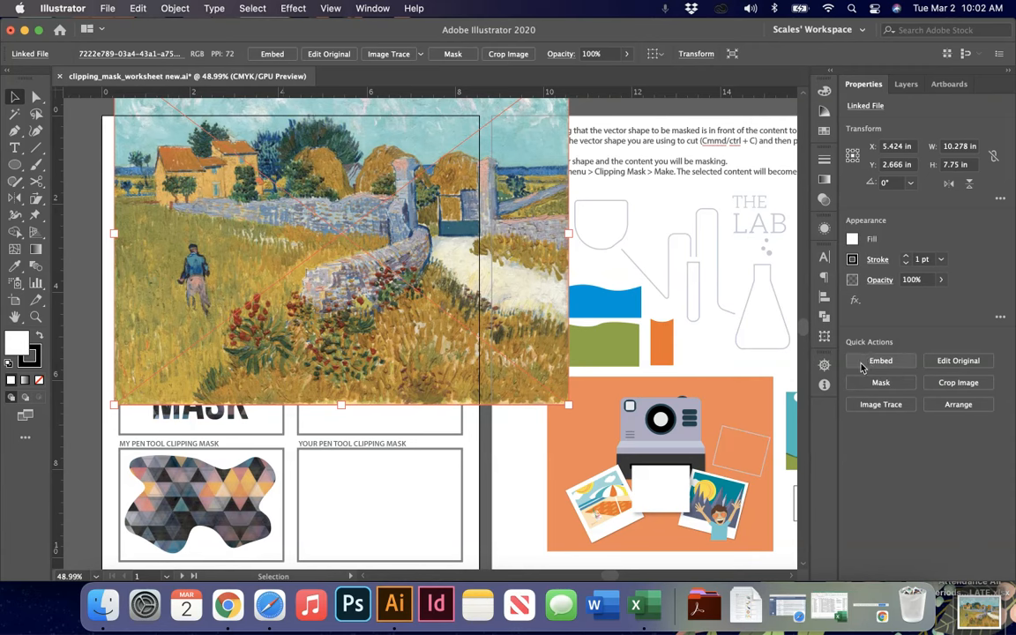
Scale the embedded painting down to about 3.4 in wide and position it in the Your Shapes Clipping Mask box
left_click_drag(570, 405, 330, 238)
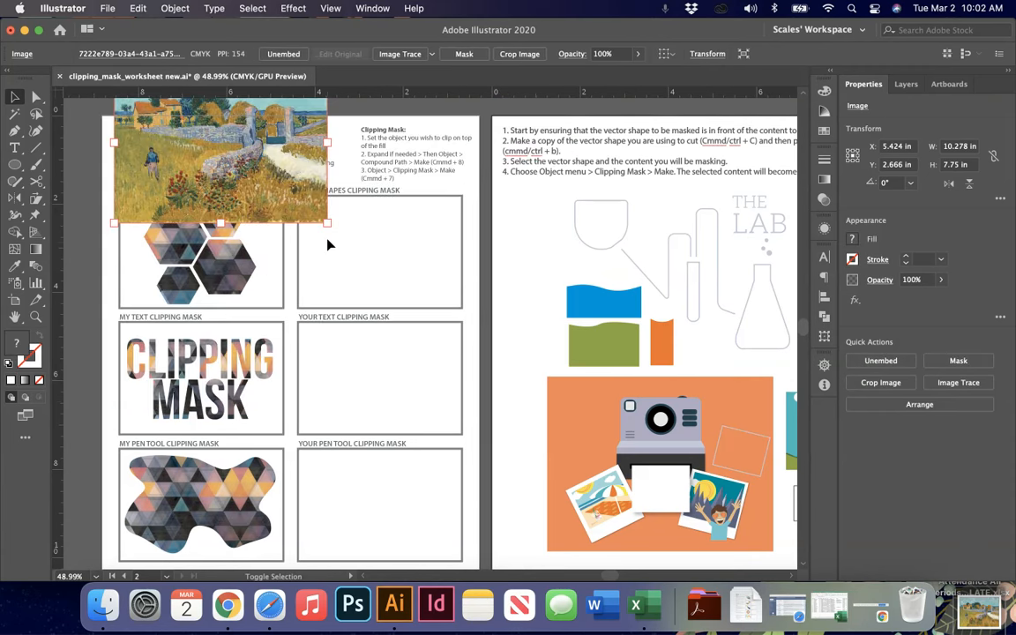
mouse_move(239, 181)
left_mouse_down()
mouse_move(399, 319)
mouse_move(426, 313)
left_mouse_up()
mouse_move(516, 351)
left_mouse_down()
mouse_move(485, 319)
mouse_move(453, 307)
left_mouse_up()
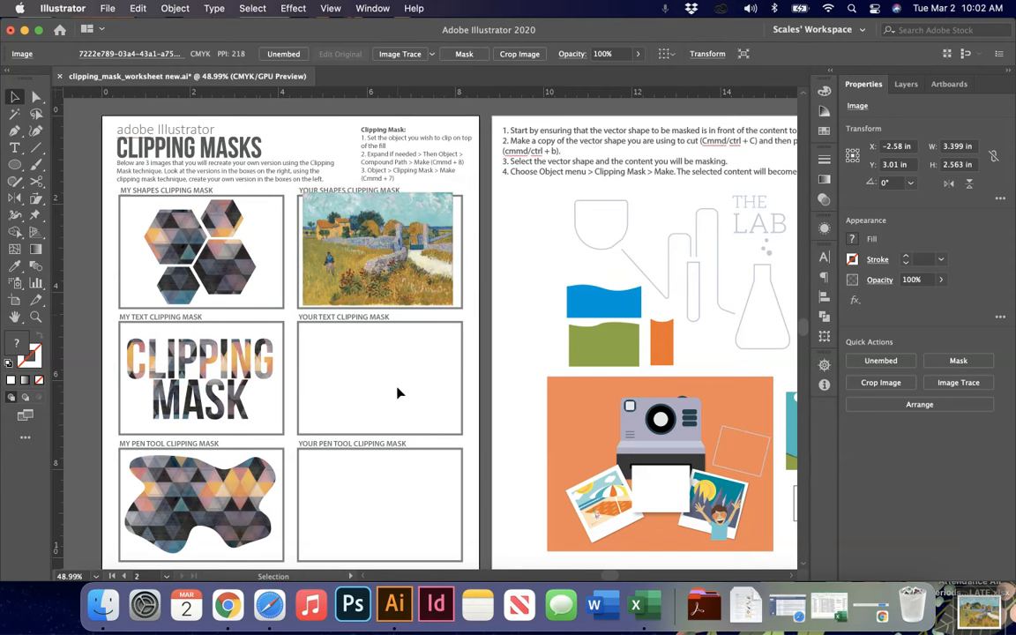
left_click(400, 390)
left_click(335, 240)
Place the landscape painting JPG from the Desktop folder onto the worksheet again and embed this second image
left_click(107, 8)
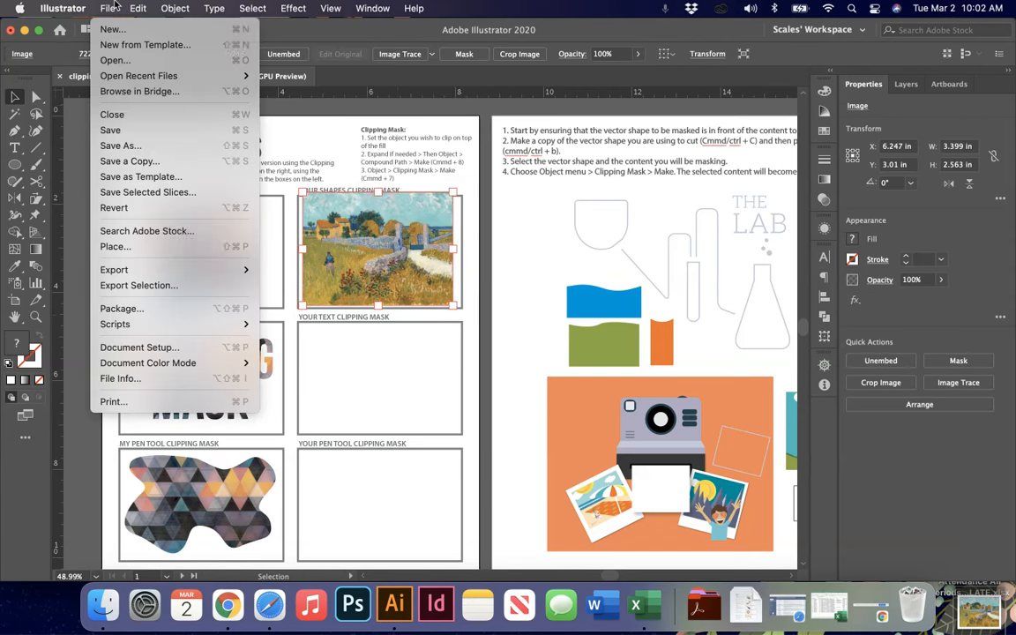
left_click(113, 250)
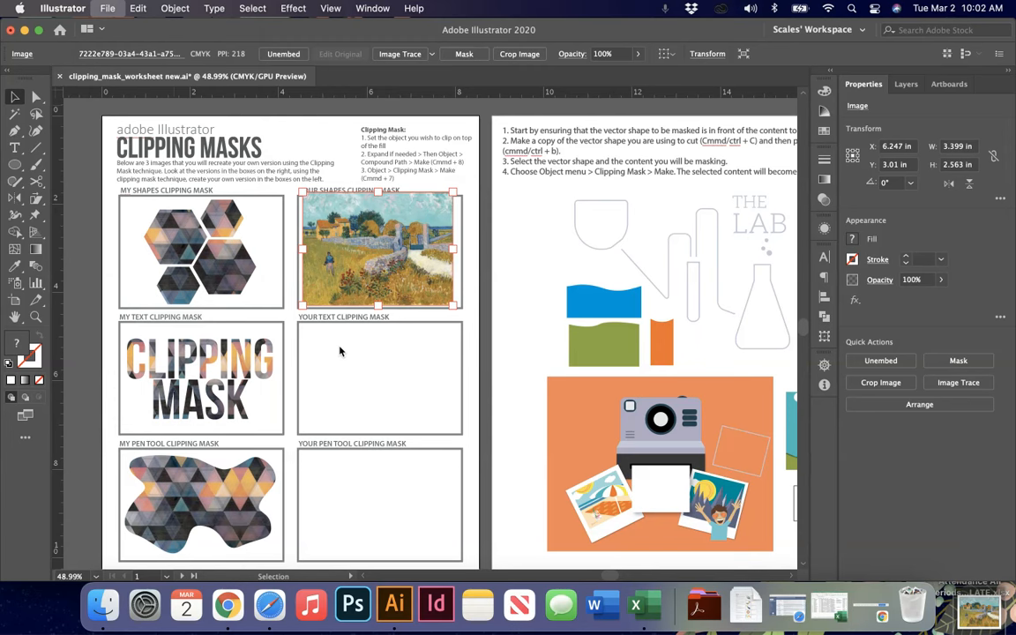
left_click(391, 165)
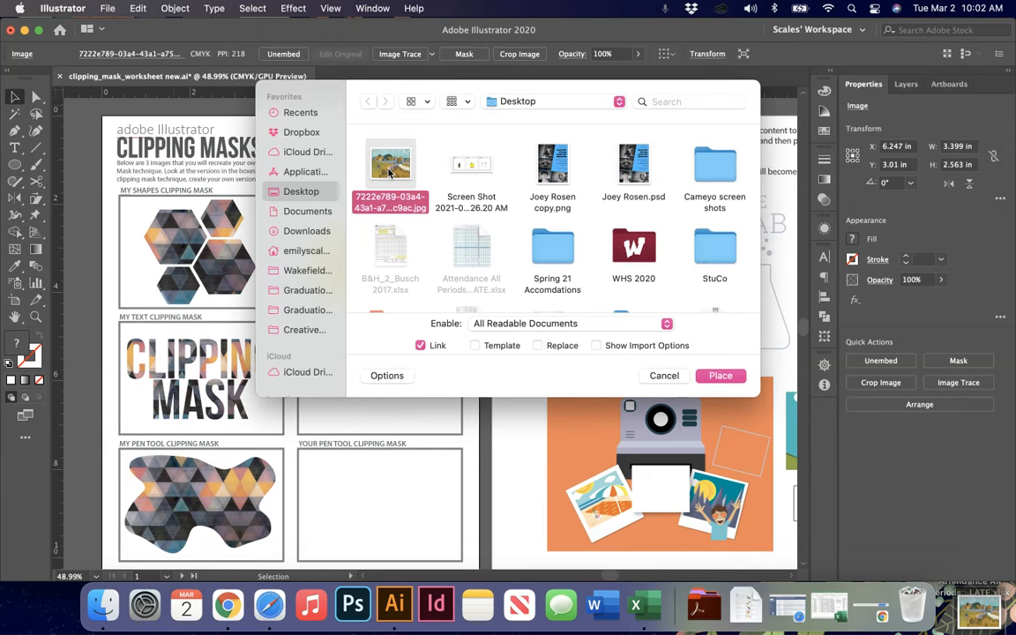
left_click(719, 376)
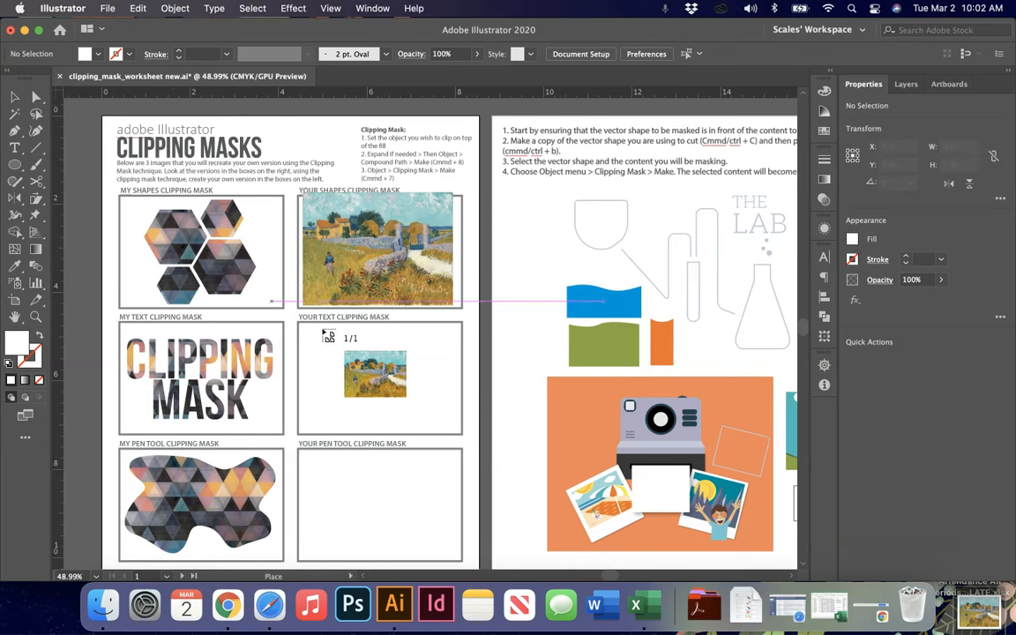
left_click(240, 300)
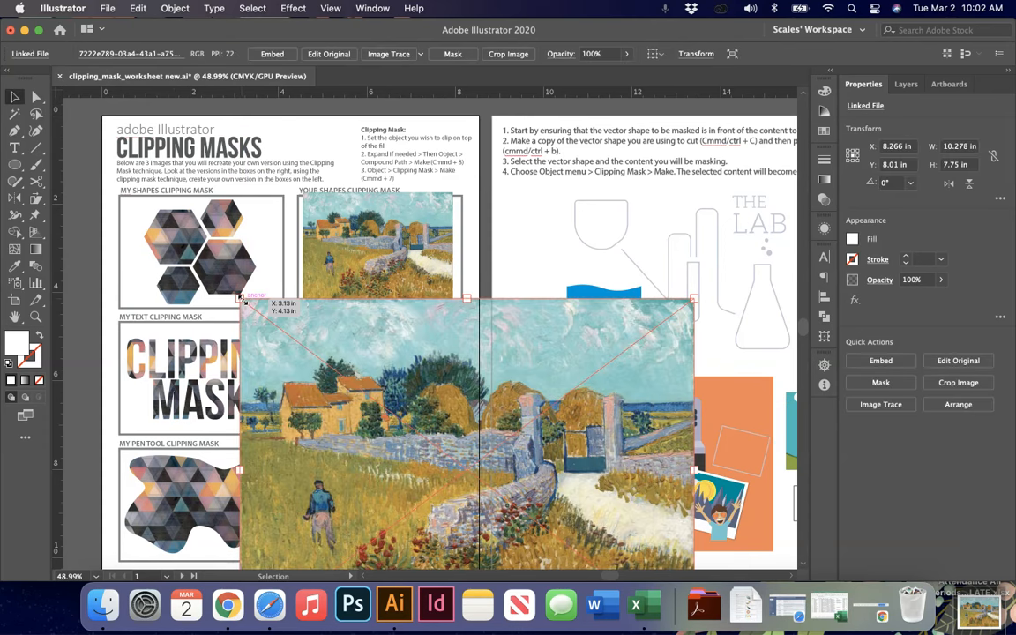
left_click(880, 361)
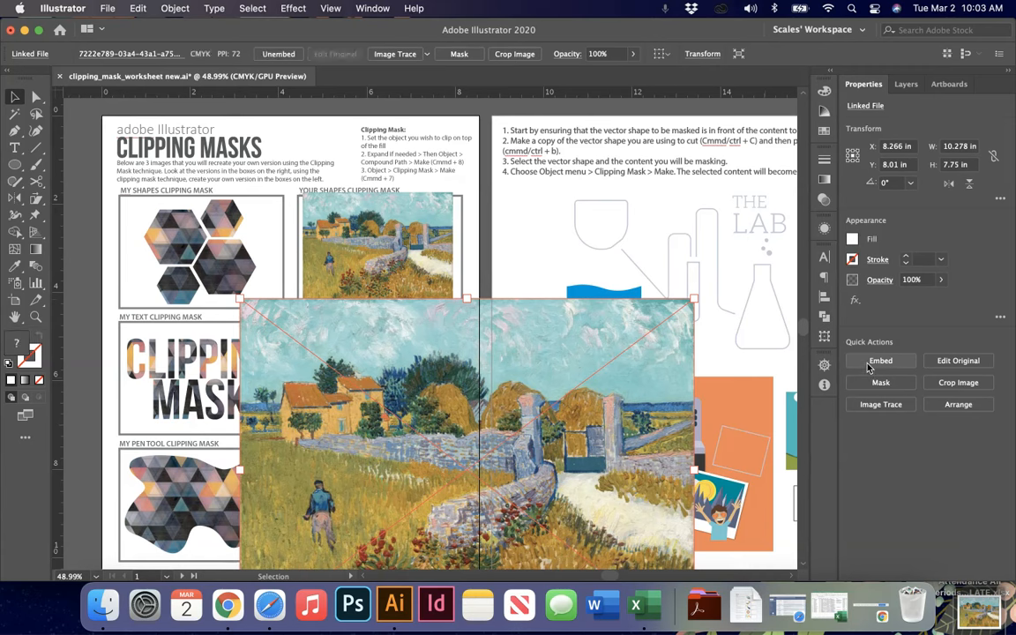
Scale the second painting proportionally to about 3.2 in wide and fit it inside the Your Text Clipping Mask box
left_click_drag(694, 300, 468, 470)
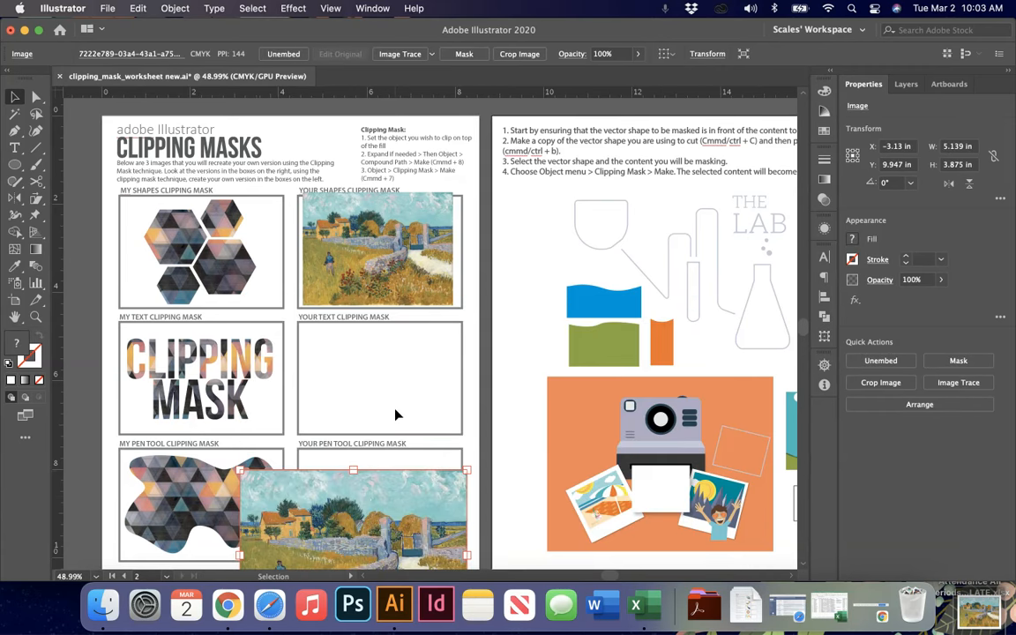
left_click_drag(394, 506, 380, 355)
left_click_drag(237, 493, 302, 443)
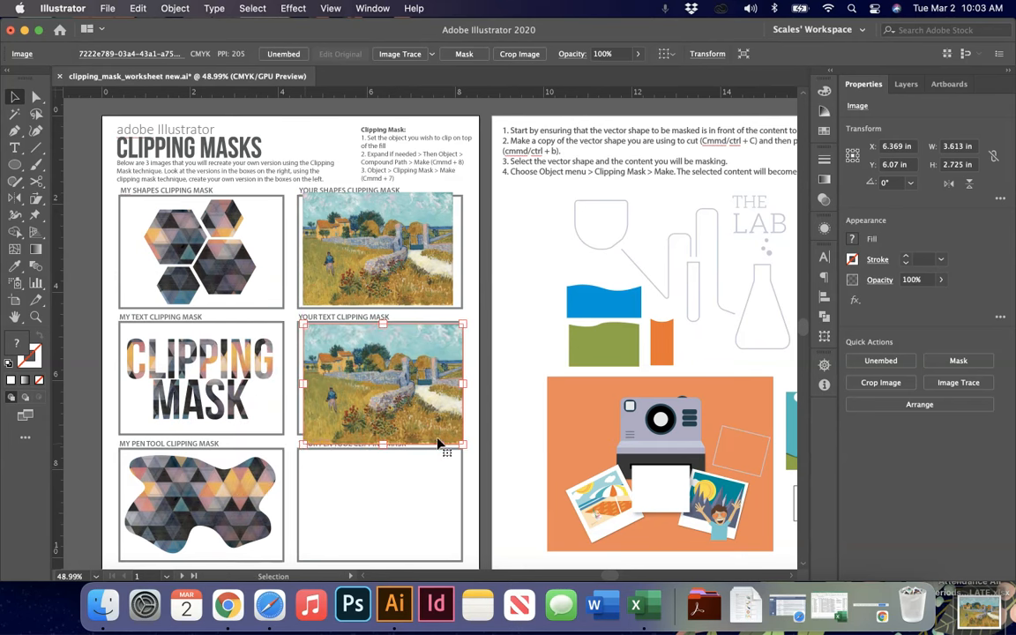
left_click_drag(465, 445, 414, 396)
left_click(377, 265)
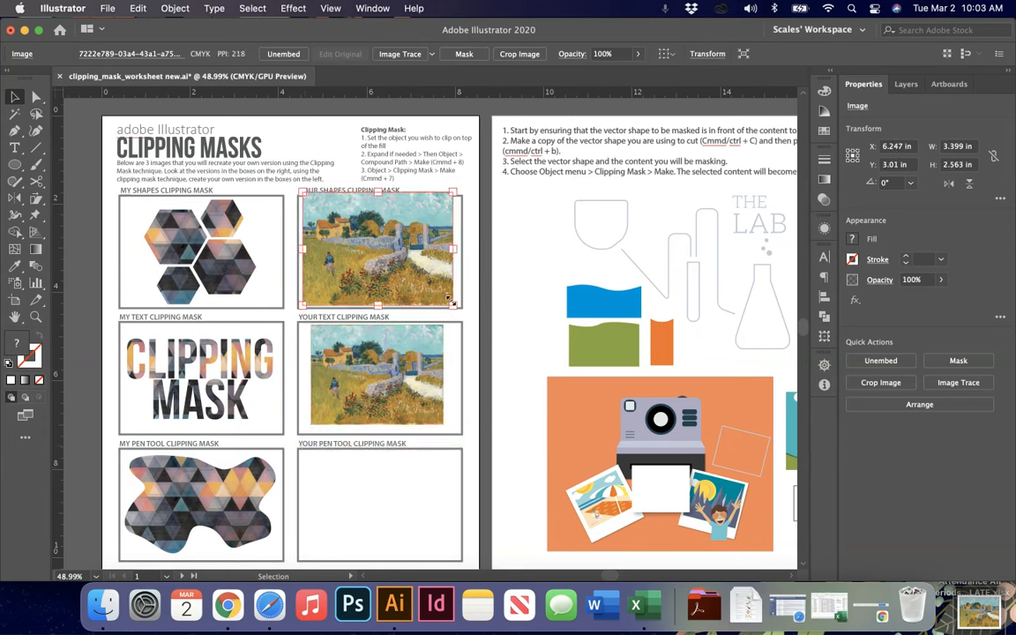
left_click_drag(329, 378, 322, 376)
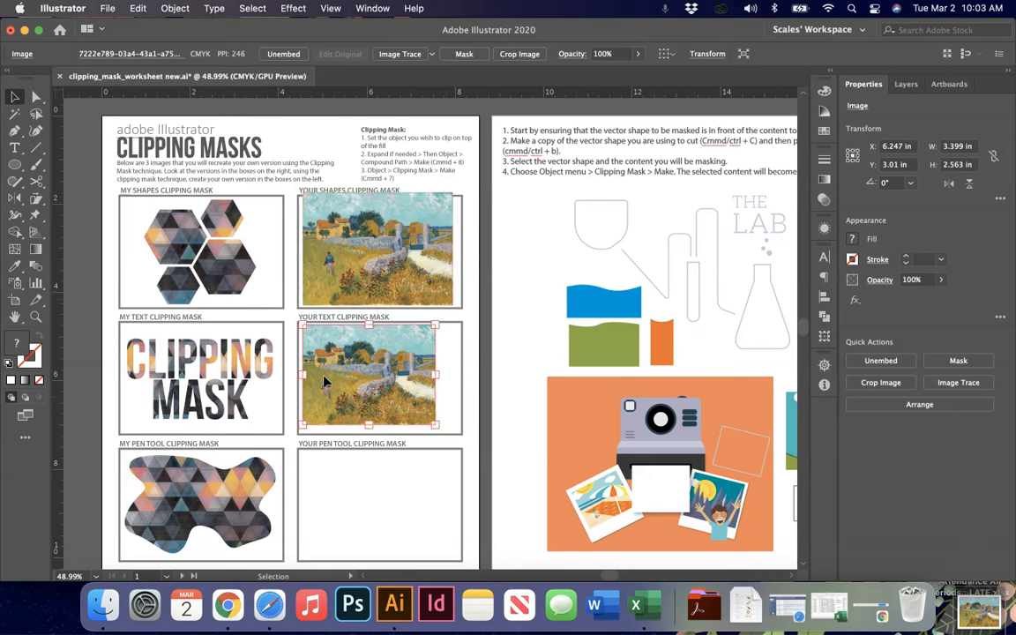
mouse_move(439, 426)
left_mouse_down()
mouse_move(476, 430)
mouse_move(447, 433)
left_mouse_up()
Replace the painting in the Your Shapes box with a copy of the text-box one, and copy it into the Your Pen Tool box
left_click(375, 267)
key("Delete")
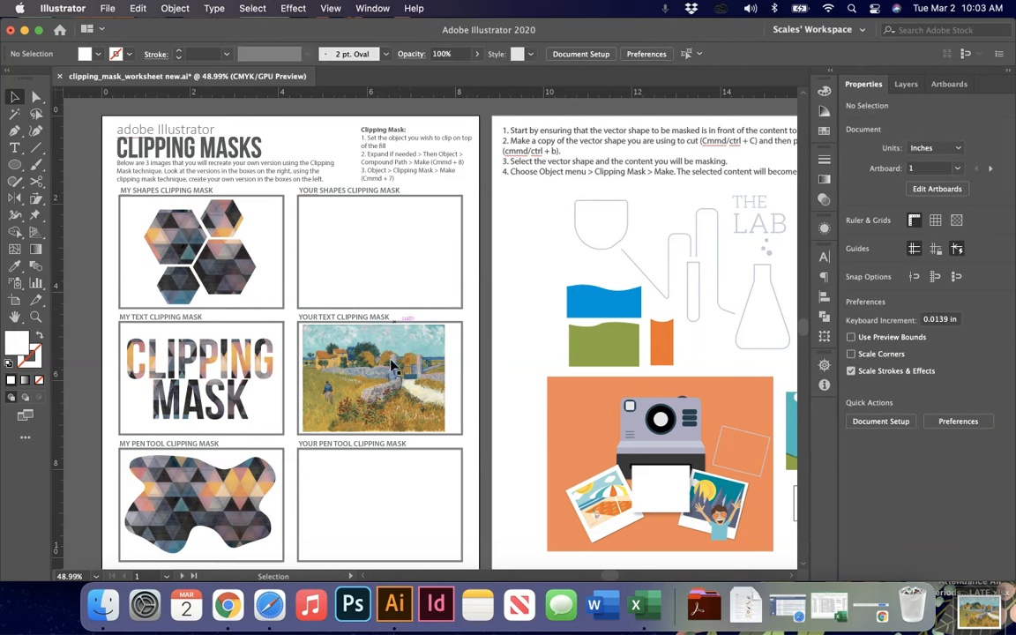
left_click_drag(392, 370, 393, 247)
left_click_drag(382, 404, 382, 533)
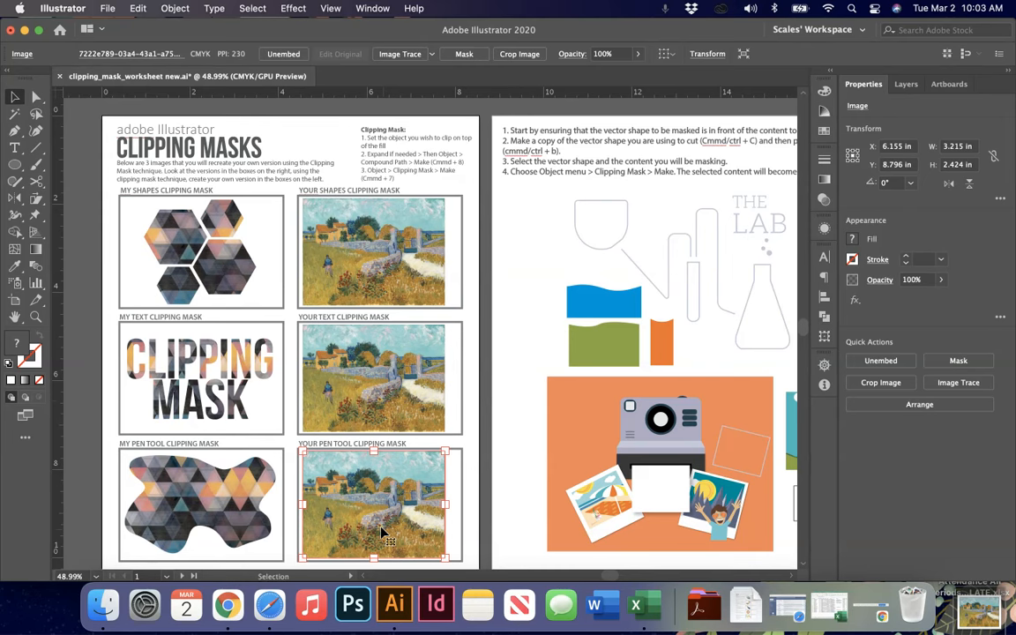
Draw a rounded rectangle about 2.9 by 2.1 in over the painting in the Your Shapes box and increase its corner rounding
key("super+equal")
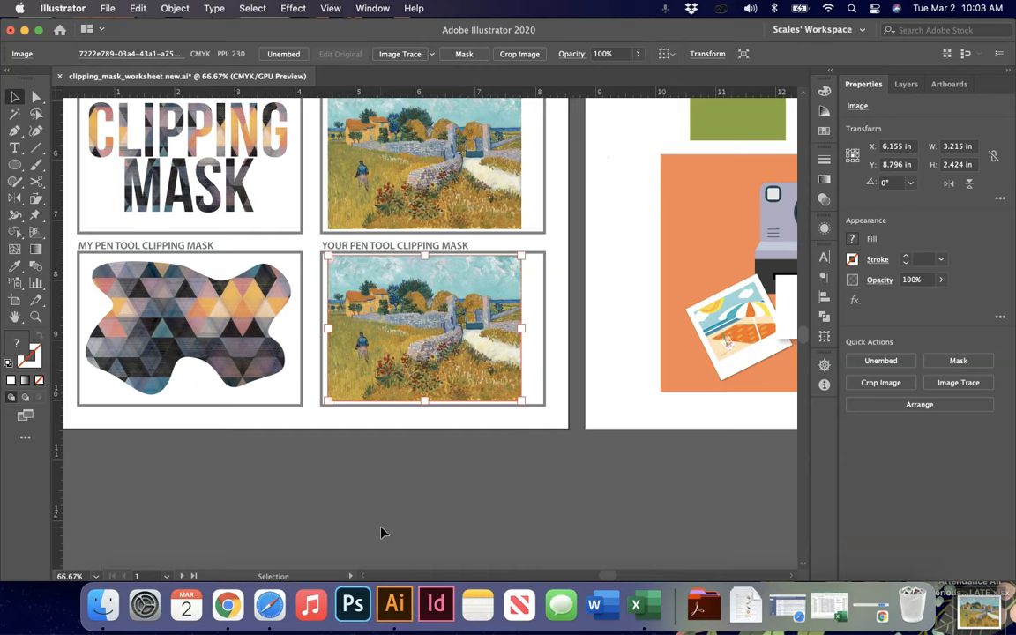
scroll(382, 533, "up", 5)
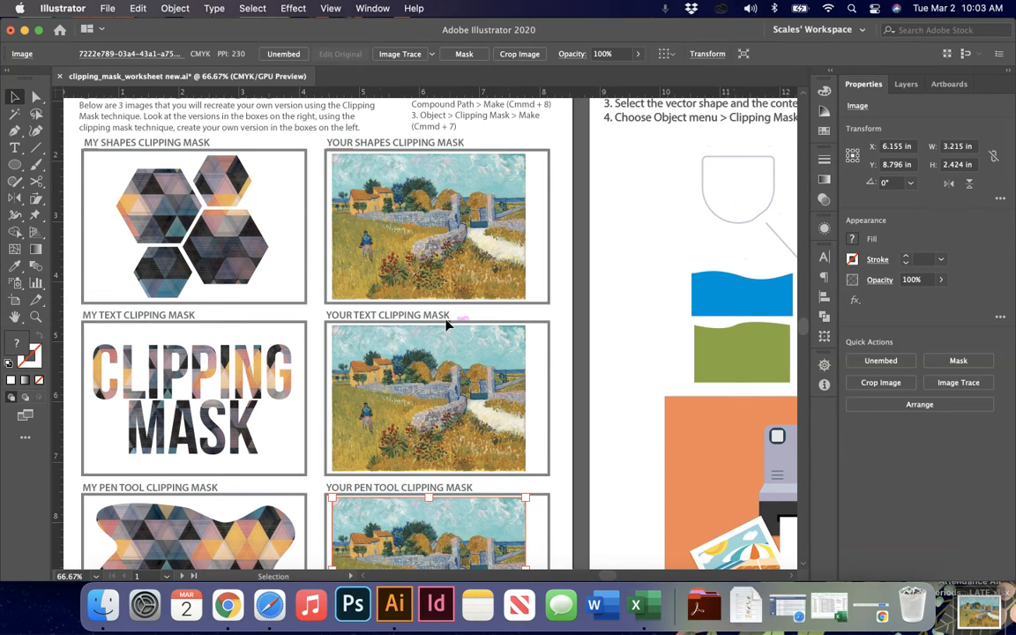
left_click(15, 163)
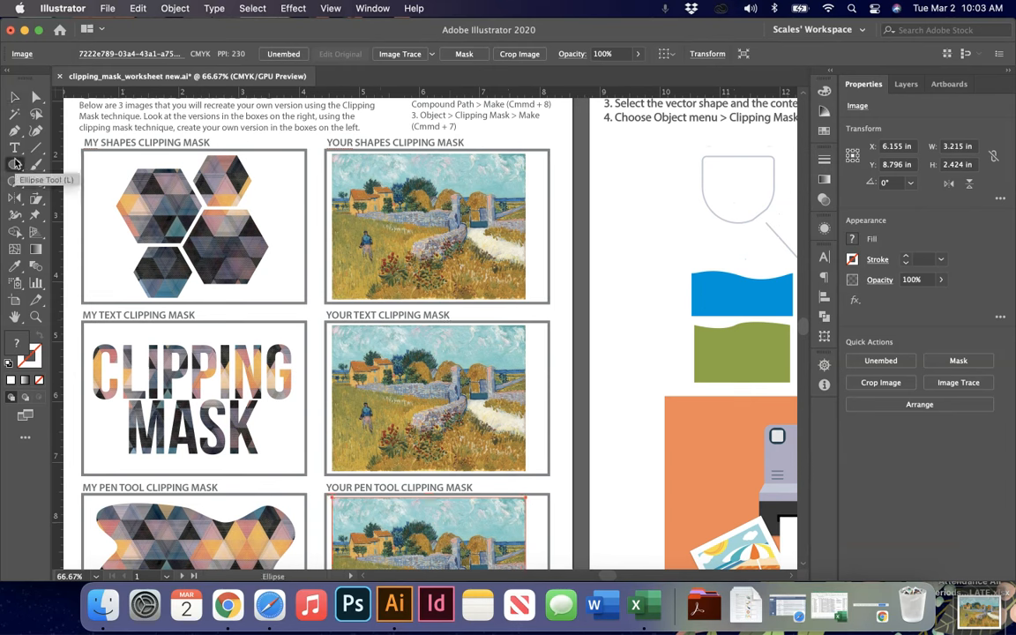
left_click(15, 163)
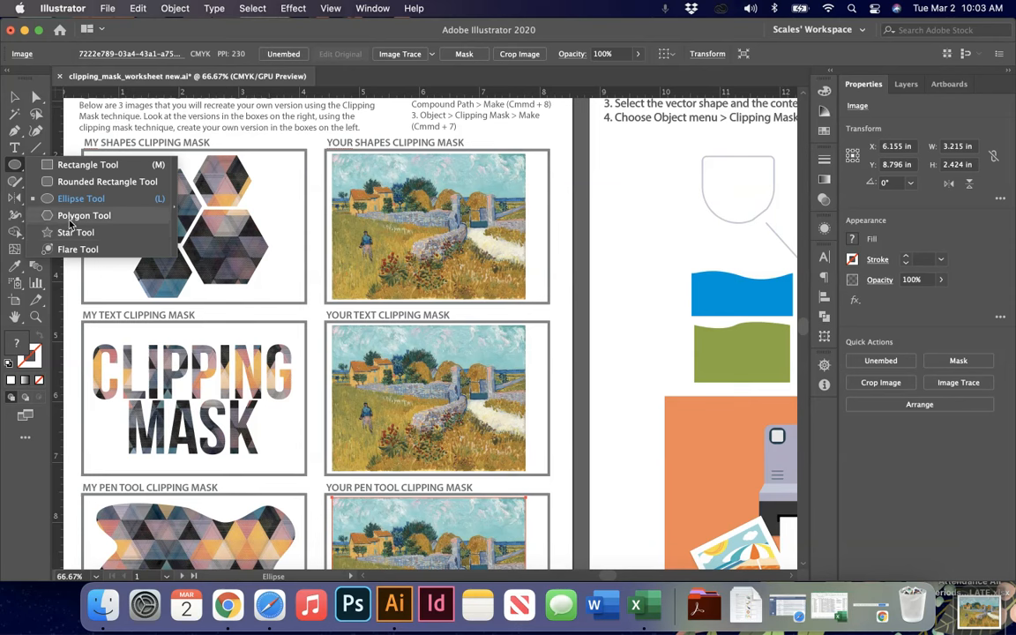
left_click(76, 183)
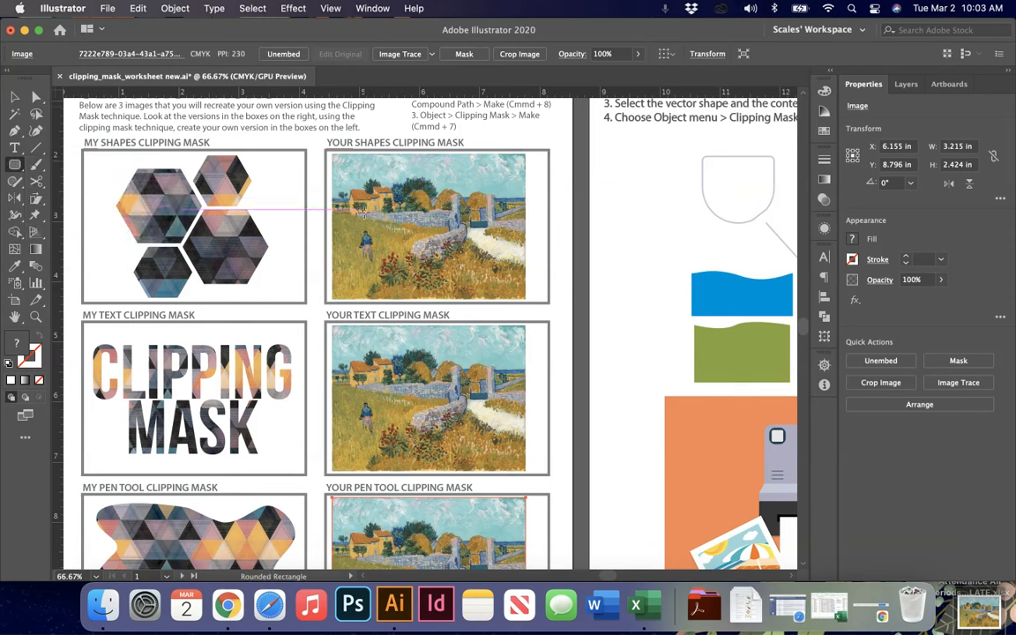
left_click_drag(342, 166, 518, 293)
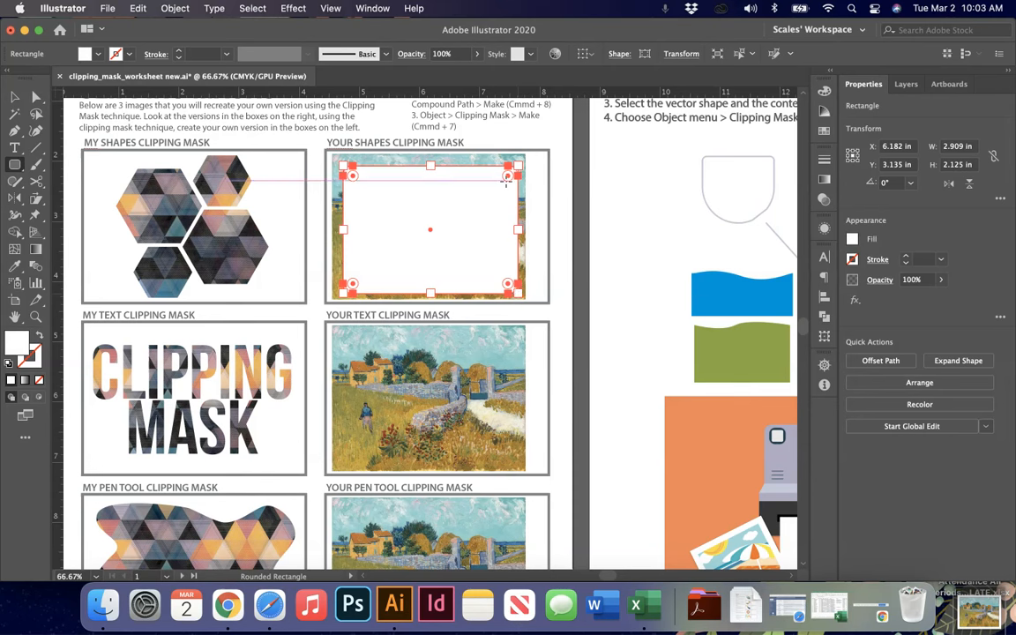
left_click_drag(508, 181, 499, 202)
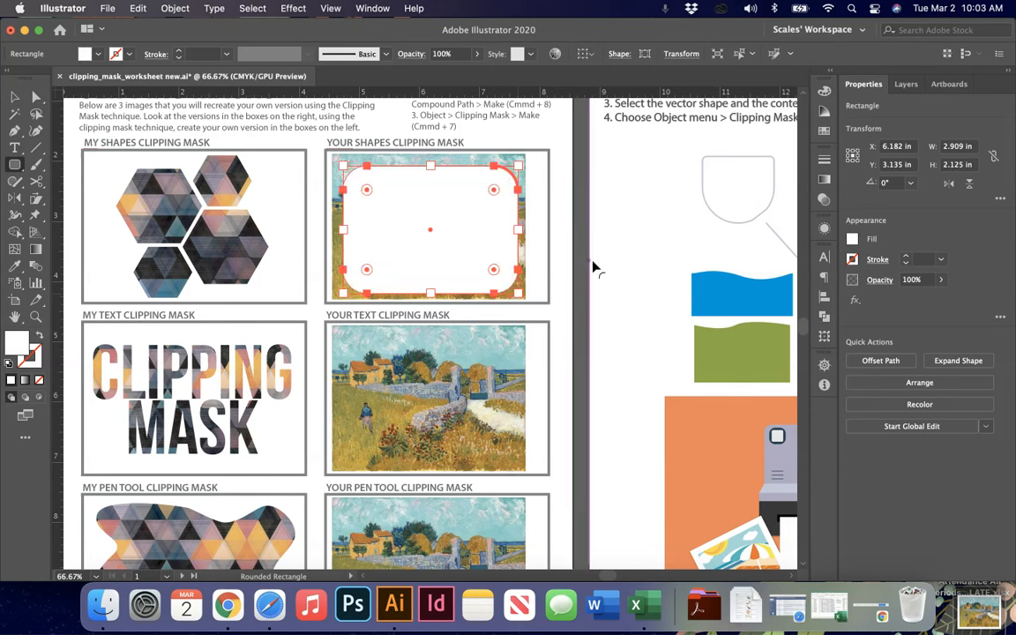
Enlarge the rounded rectangle to about 3.15 by 2.3 in and center it over the painting
key("v")
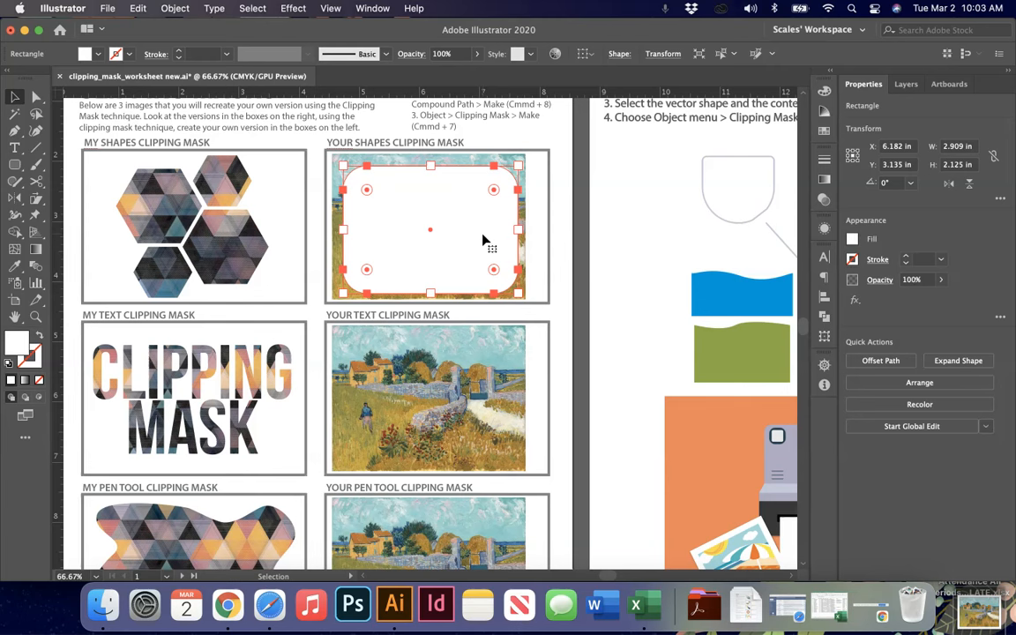
left_click(567, 243)
mouse_move(483, 238)
left_mouse_down()
mouse_move(476, 231)
mouse_move(479, 243)
left_mouse_up()
left_click_drag(500, 289, 527, 298)
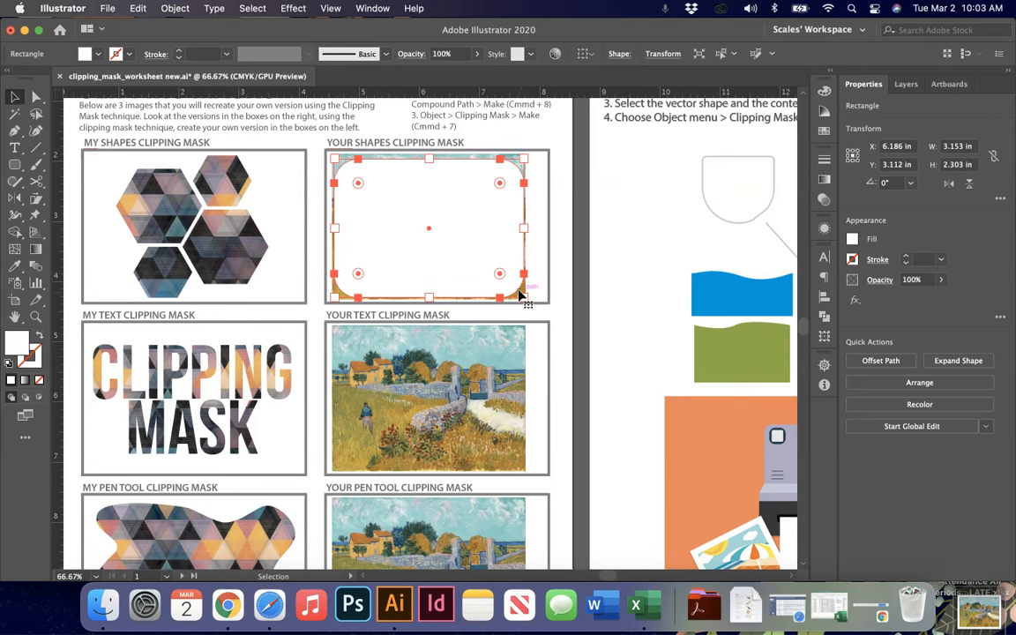
key("super+1")
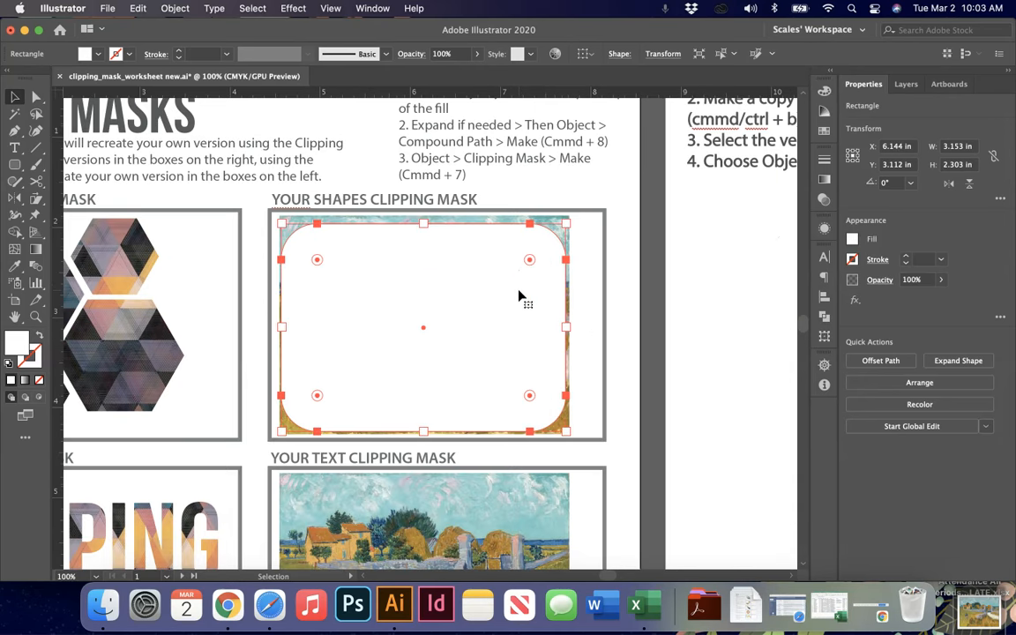
scroll(521, 298, "down", 3)
left_click(639, 275)
left_click(450, 164)
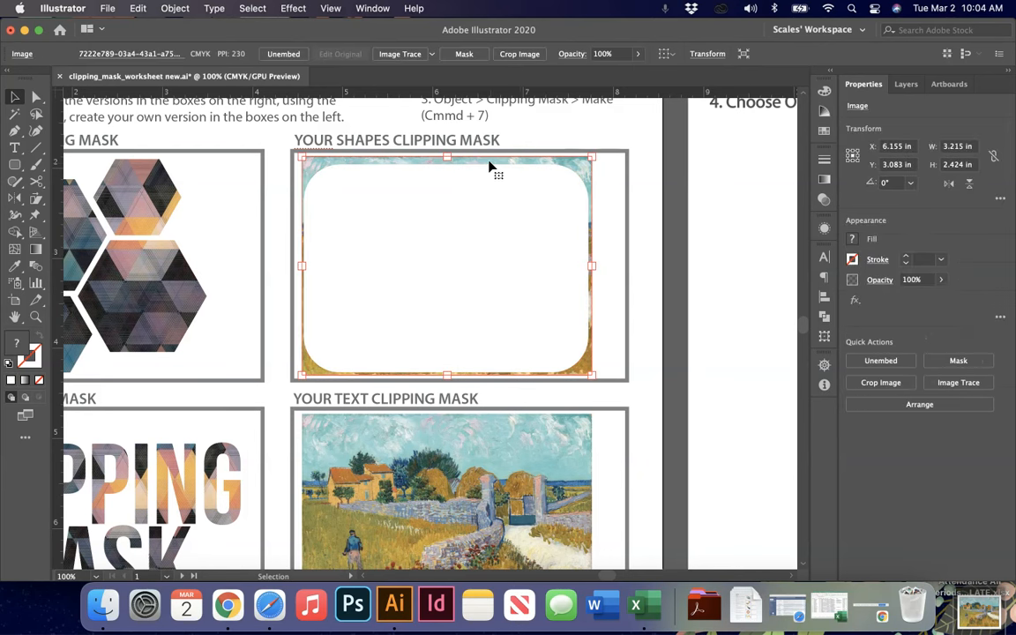
left_click(476, 257, "shift")
left_click(721, 295)
Make a clipping mask from the rounded rectangle and the painting behind it, and shift the clipped painting slightly within the Your Shapes box
left_click(533, 225)
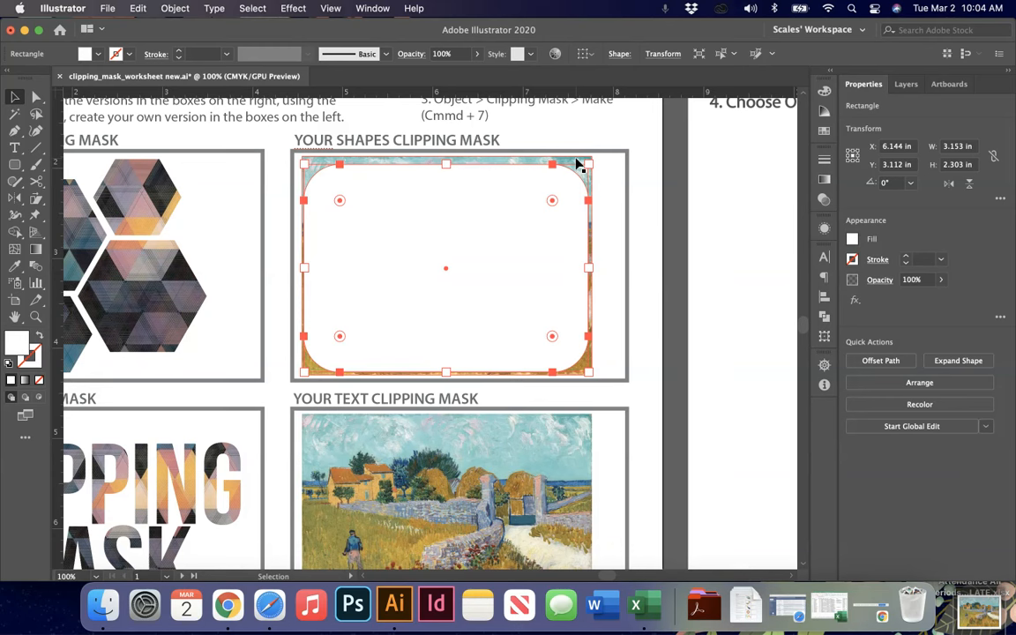
left_click(578, 164, "shift")
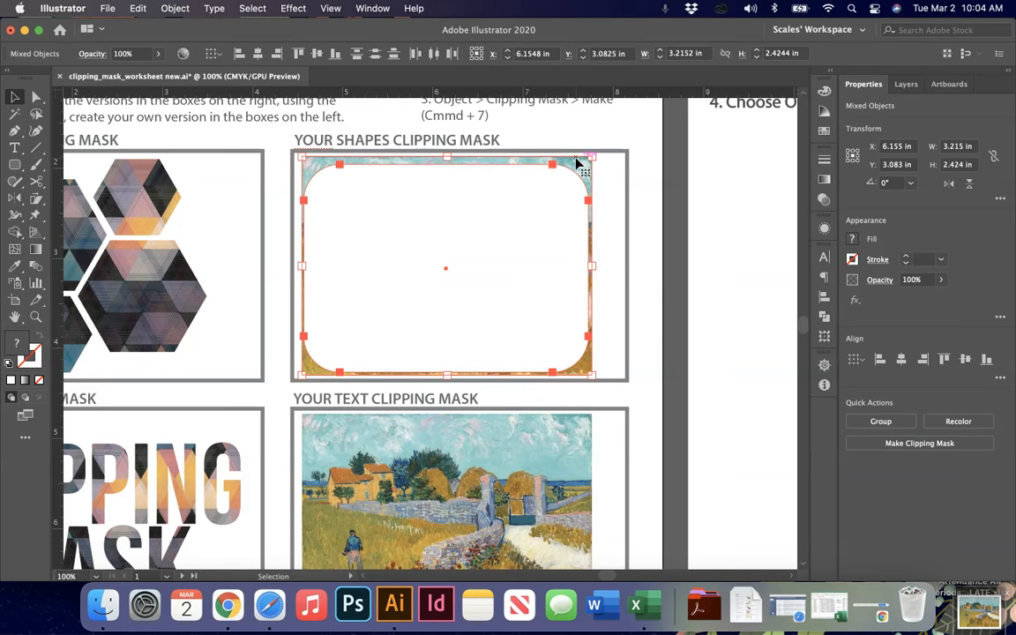
key("a")
key("super+minus")
key("v")
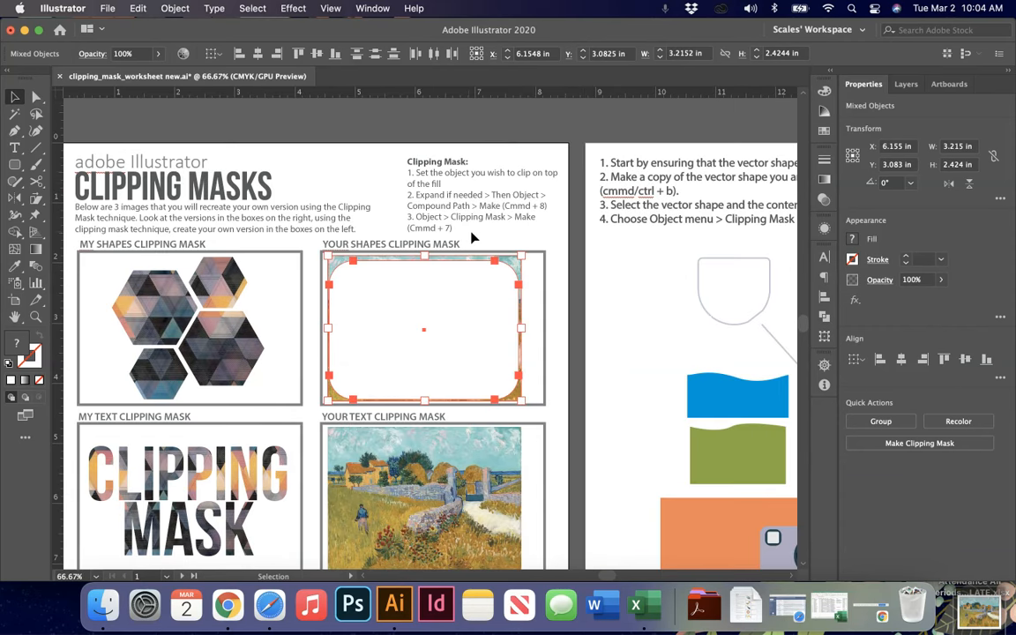
left_click(175, 8)
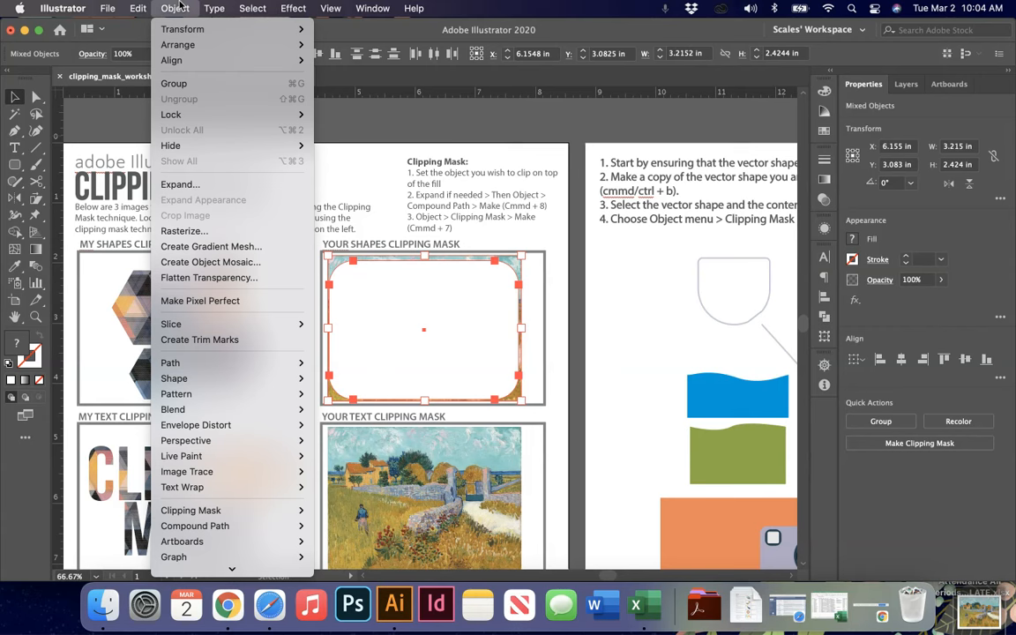
mouse_move(204, 432)
mouse_move(265, 510)
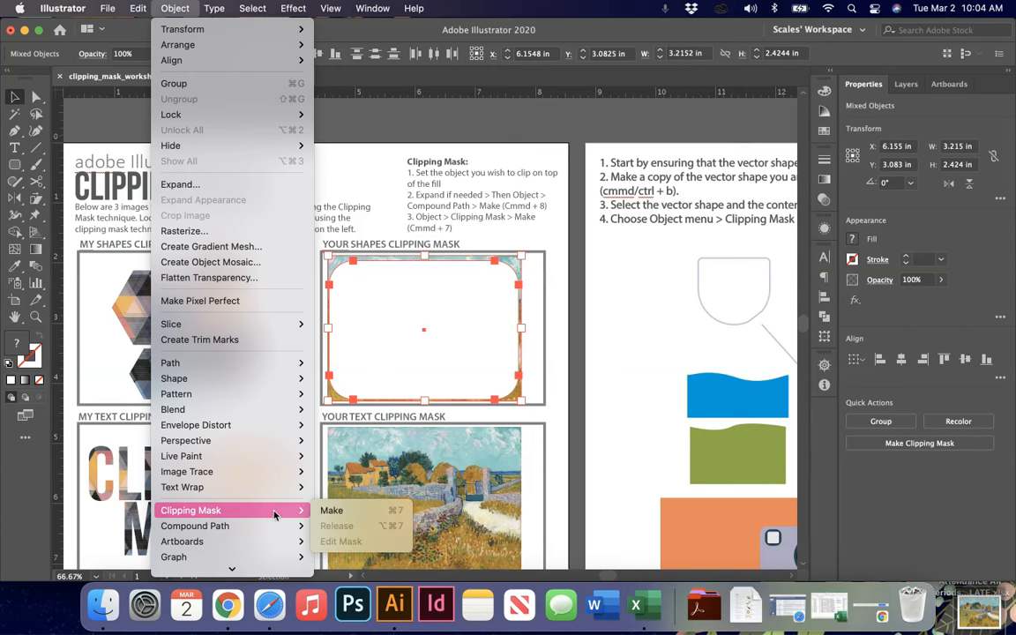
left_click(344, 511)
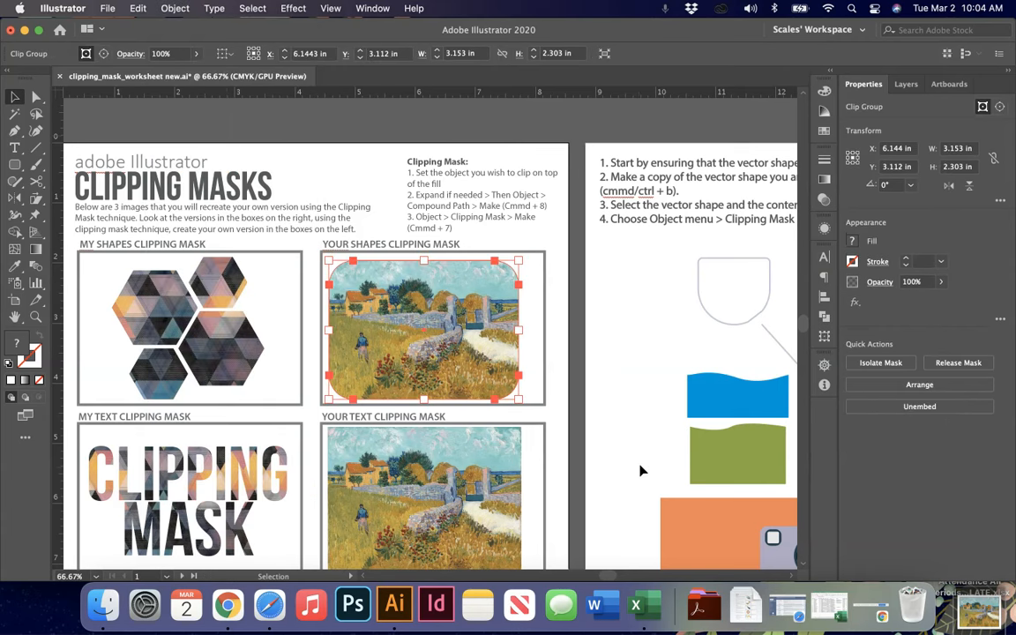
left_click(639, 469)
left_click(463, 354)
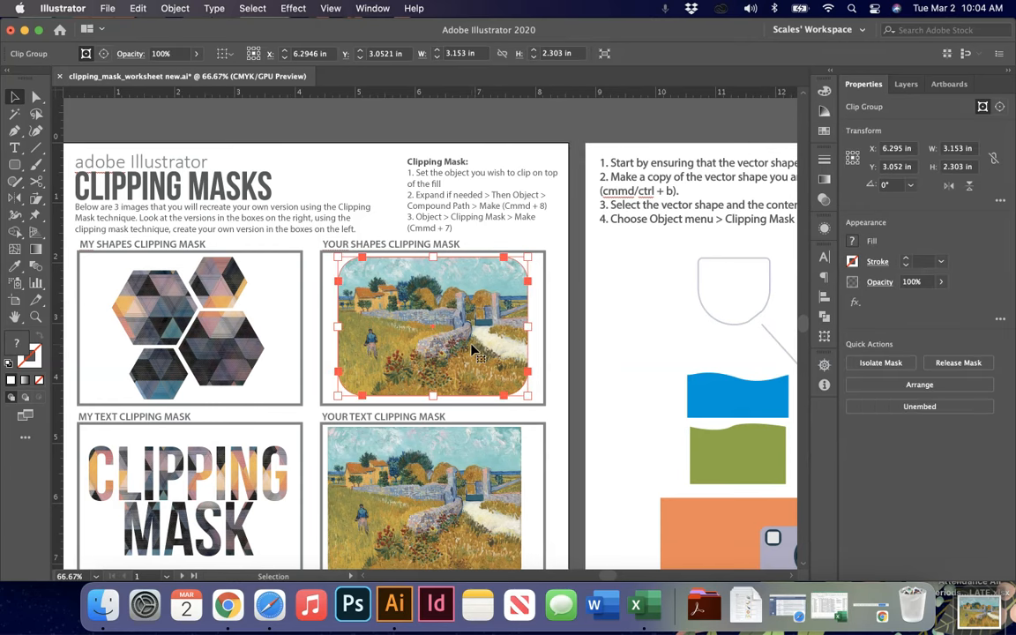
Undo the rounded-rectangle clipping mask and the rectangle itself, back to the full painting in the Your Shapes box
key("super+equal")
key("super+equal")
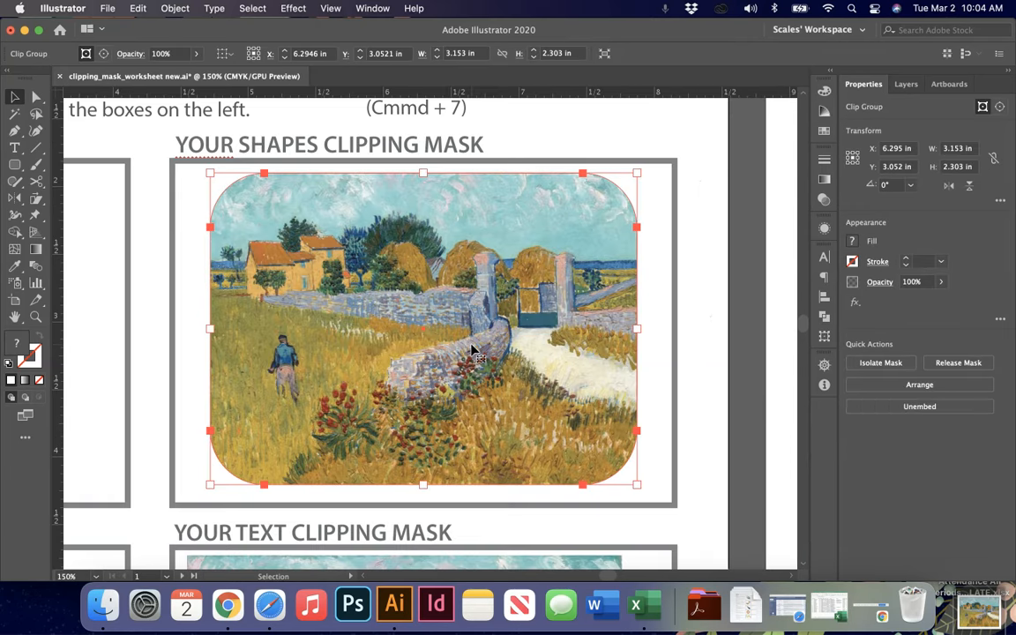
key("super+minus")
key("super+minus")
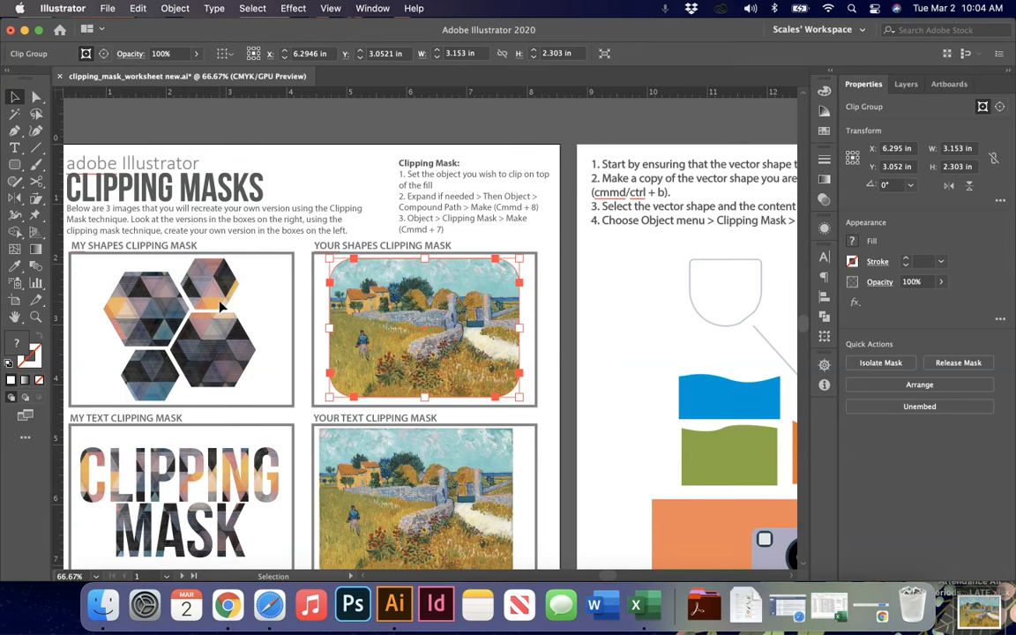
key("super+z")
key("super+z")
key("super+z")
key("super+z")
key("super+z")
key("super+z")
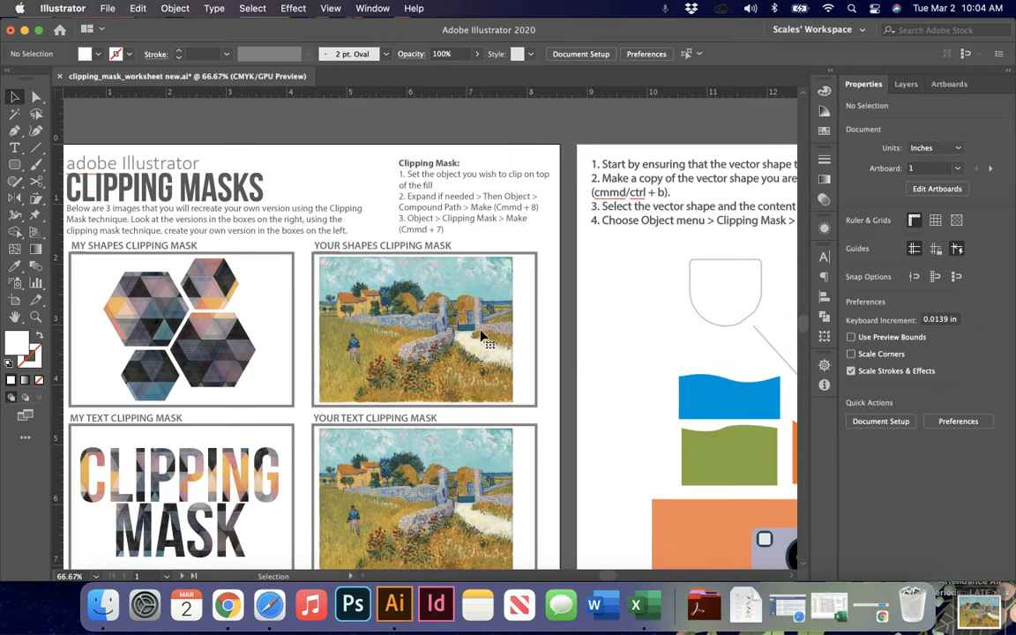
Draw two circles about 1.45 in across over the Your Shapes painting and make a clipping mask from both with the painting
key("l")
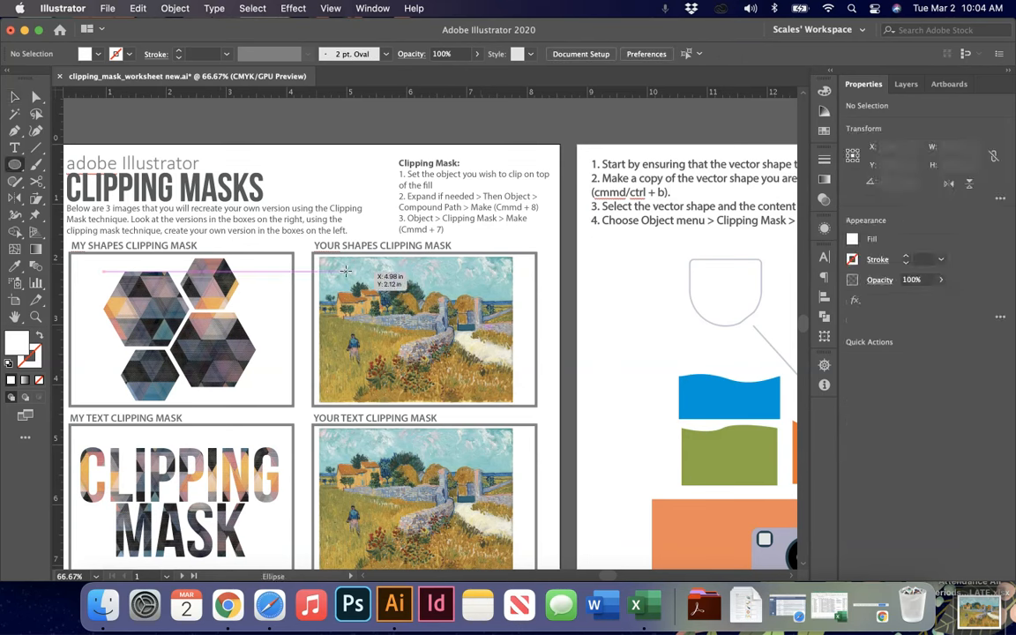
left_click_drag(329, 264, 417, 347)
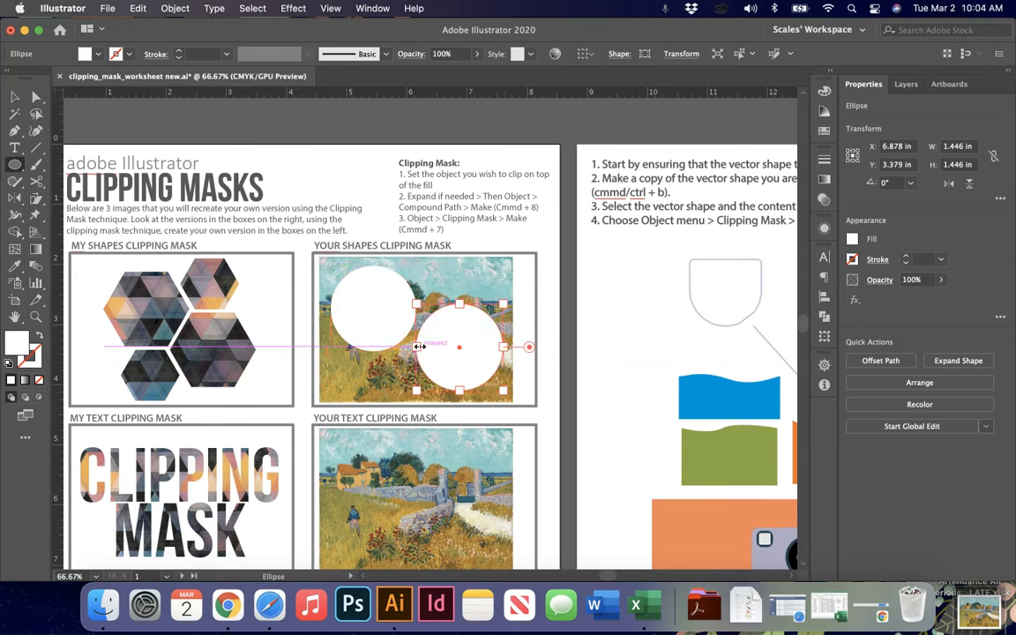
key("v")
left_click_drag(304, 268, 480, 390)
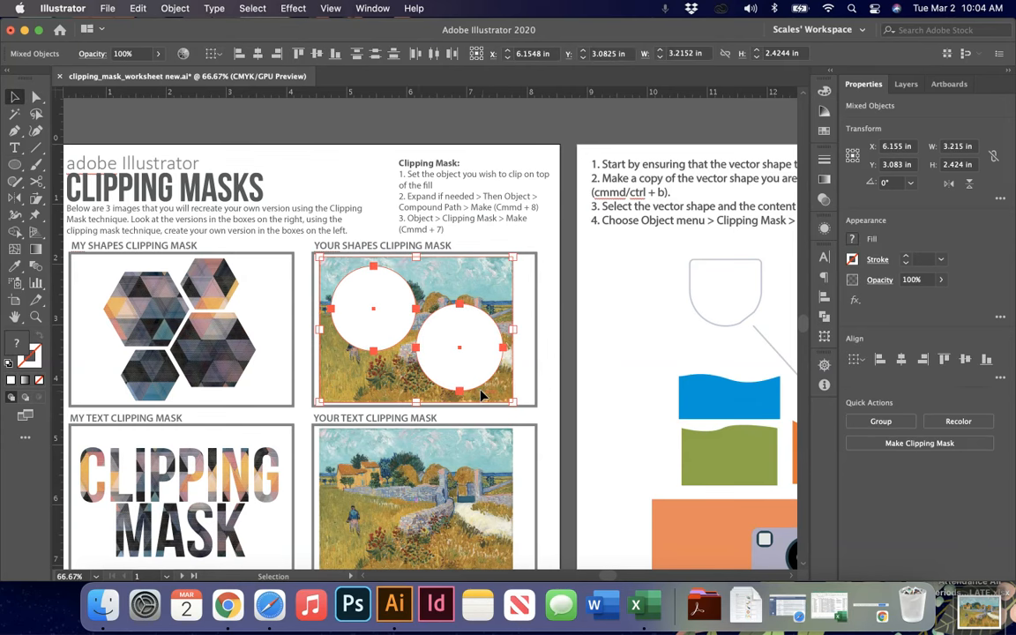
left_click(174, 8)
mouse_move(264, 510)
left_click(351, 508)
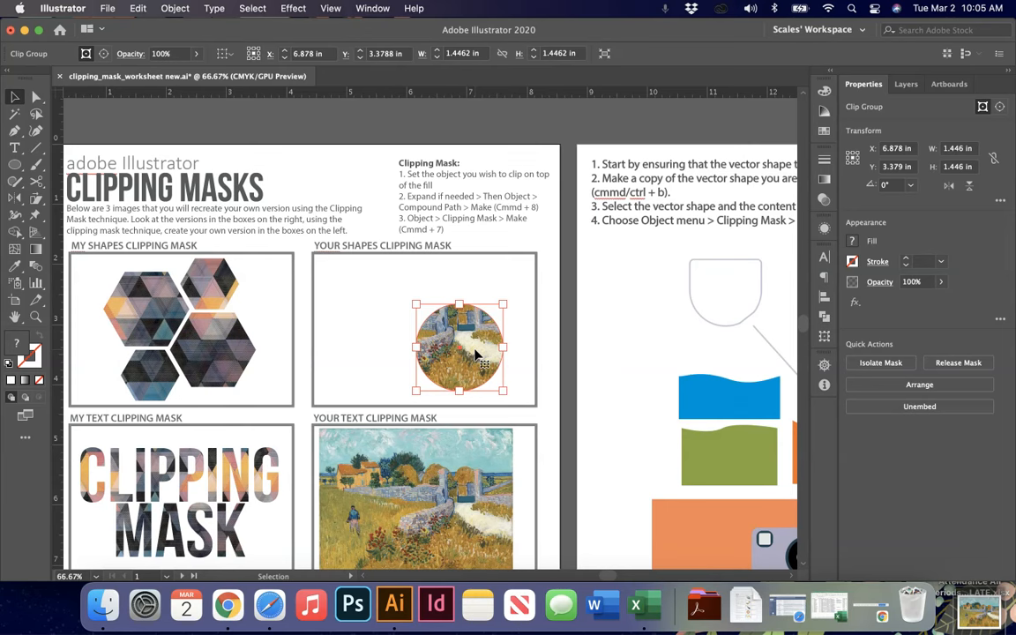
Isolate the circular clip group and shift the painting down and to the right inside the mask
double_click(454, 343)
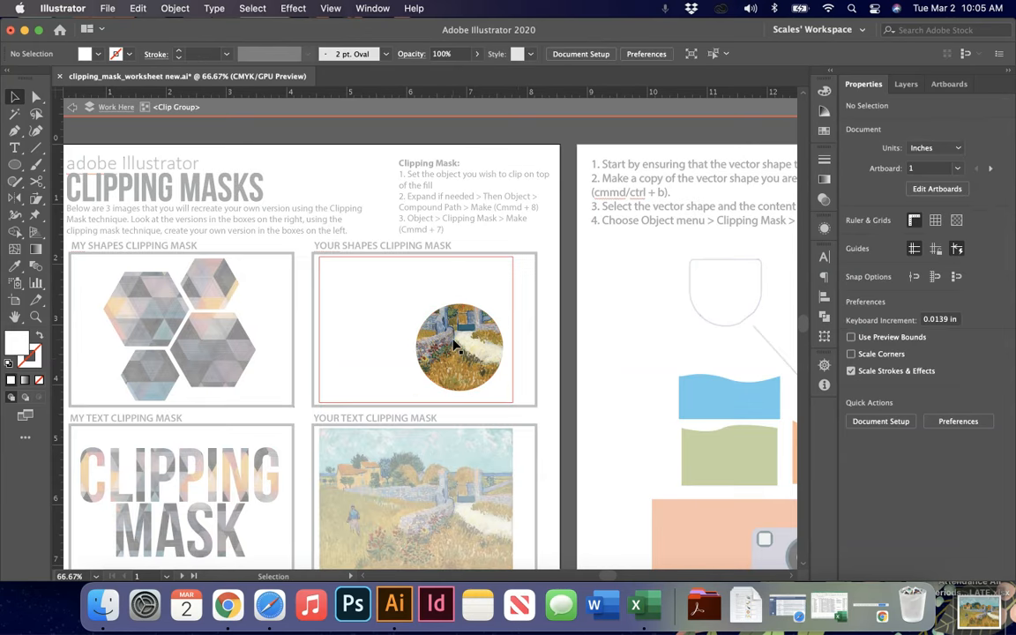
left_click(455, 346)
left_click_drag(419, 284, 456, 322)
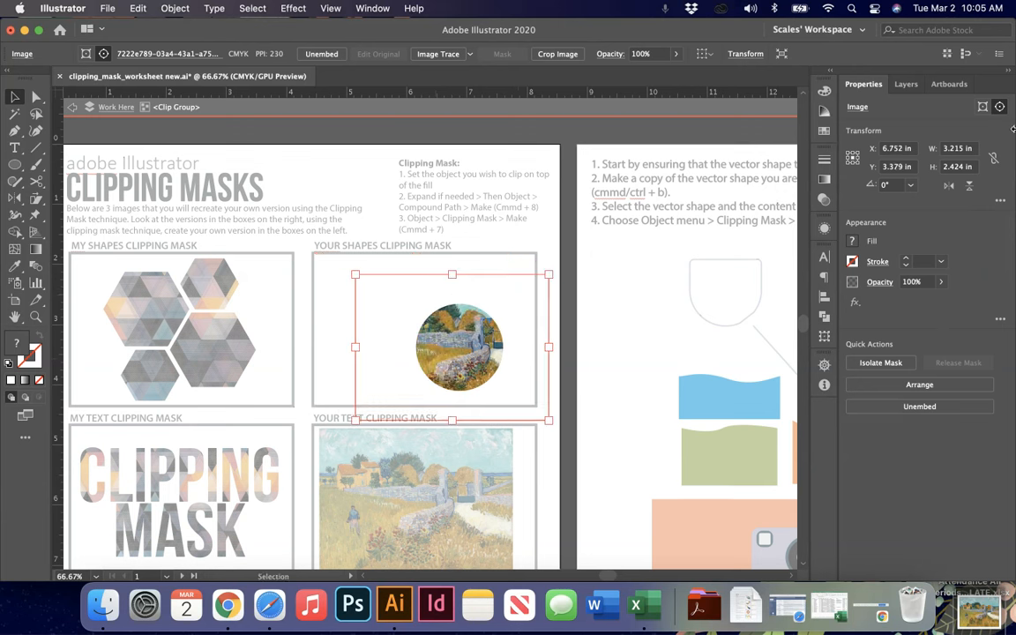
Select the clip group's masking ellipse, enlarge it up and to the left, and reposition the painting behind it
left_click(905, 83)
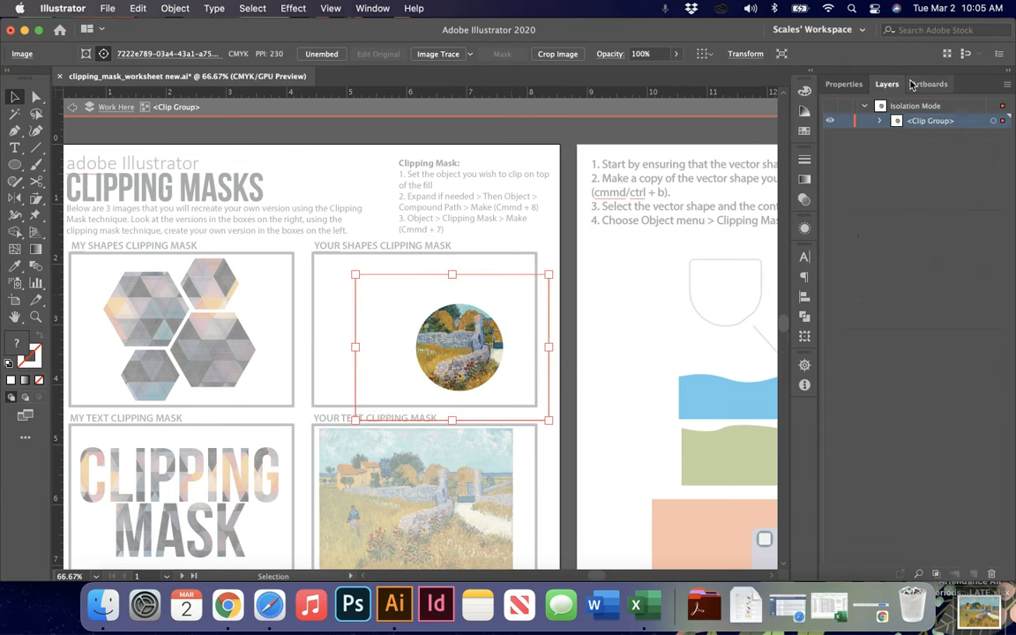
left_click(886, 121)
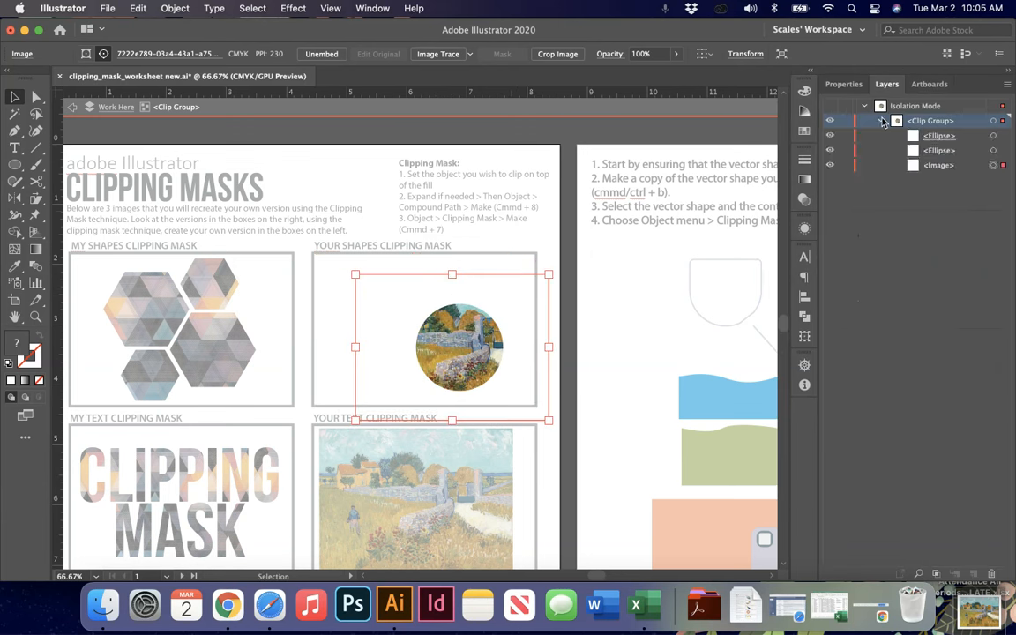
left_click(995, 136)
left_click_drag(416, 304, 353, 241)
left_click_drag(461, 342, 429, 324)
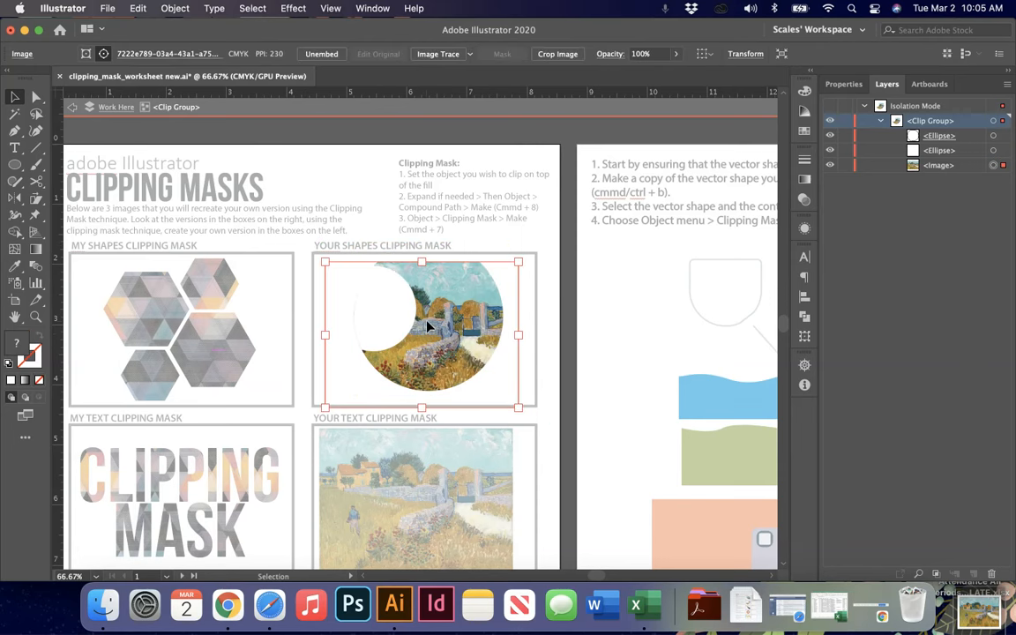
Delete the leftover white circle from the clip group, and nudge the painting up and enlarge it behind the mask
left_click(371, 311)
key("Delete")
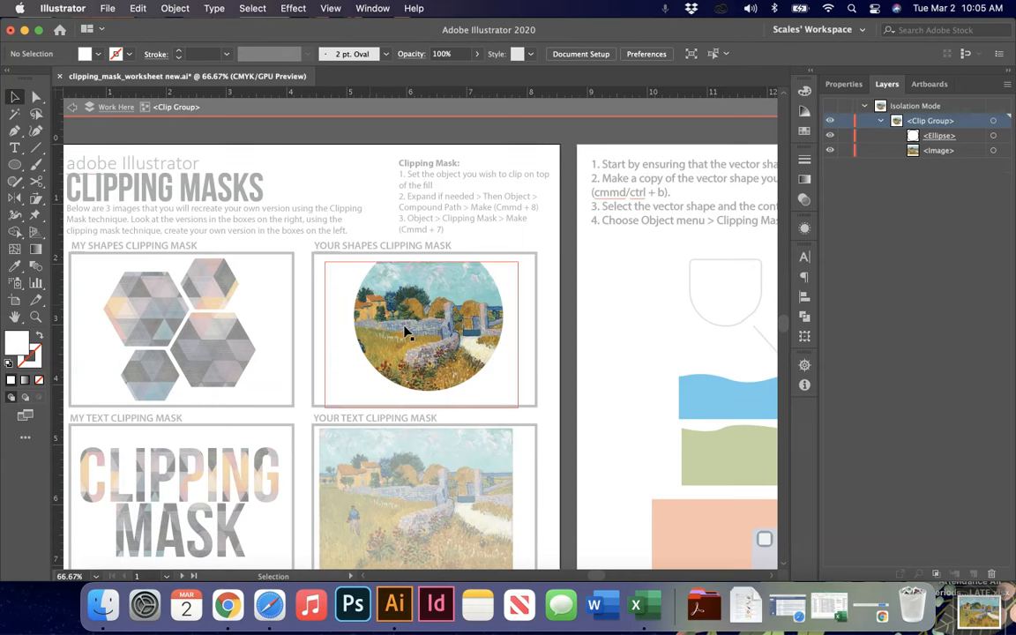
left_click(406, 331)
key("shift+Up")
key("shift+Up")
key("shift+Up")
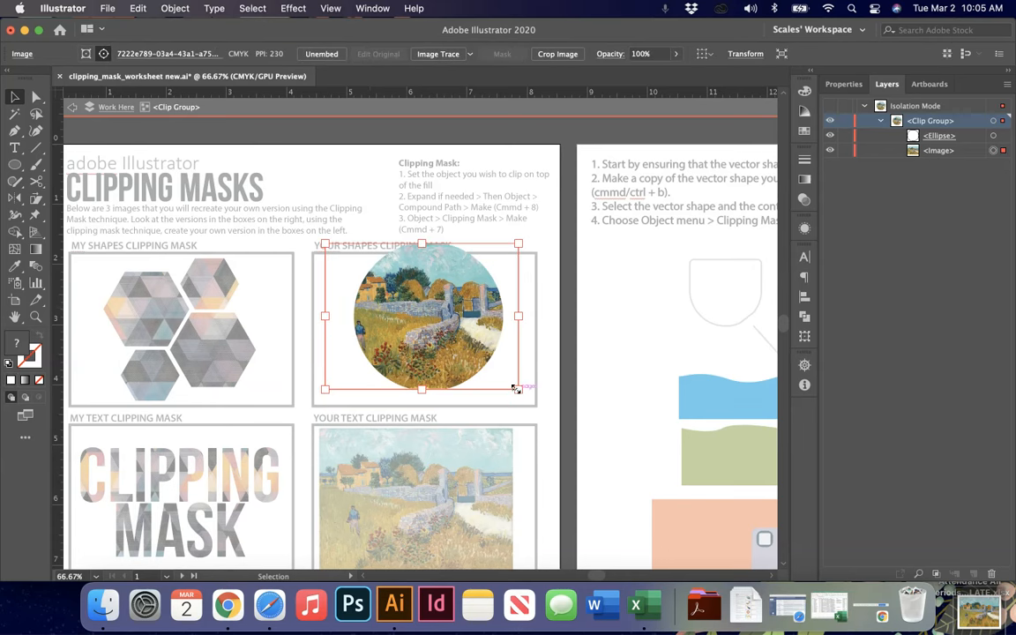
left_click_drag(516, 389, 550, 419)
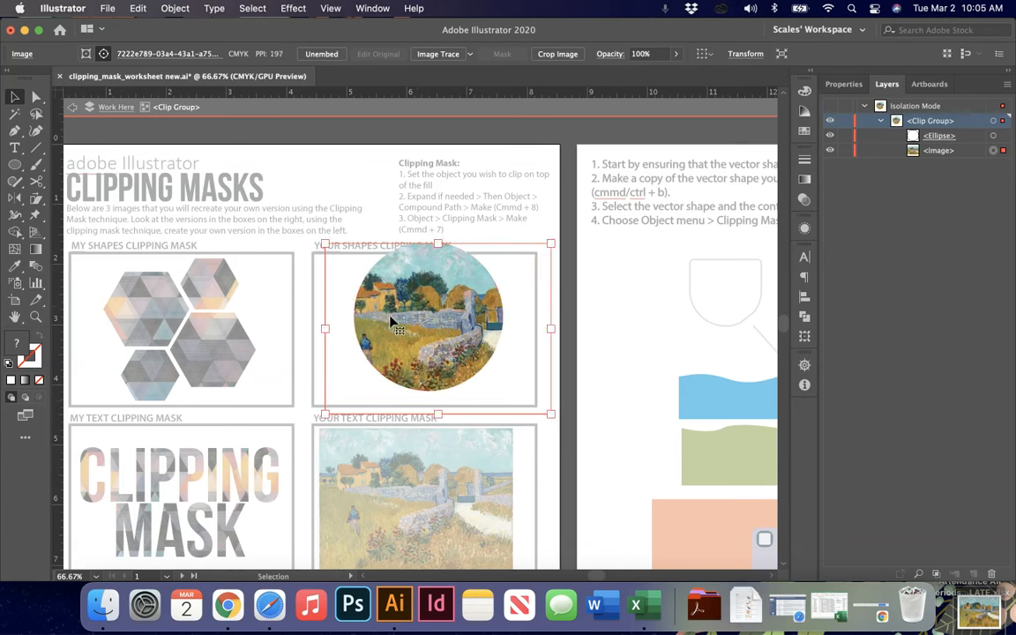
Leave isolation, scale the clipped circle down to about 1.24 in and up to about 4.2 in, and move it over the Your Shapes box
key("Escape")
left_click(566, 377)
mouse_move(459, 342)
left_mouse_down()
mouse_move(456, 359)
mouse_move(456, 351)
left_mouse_up()
left_click_drag(498, 400, 423, 347)
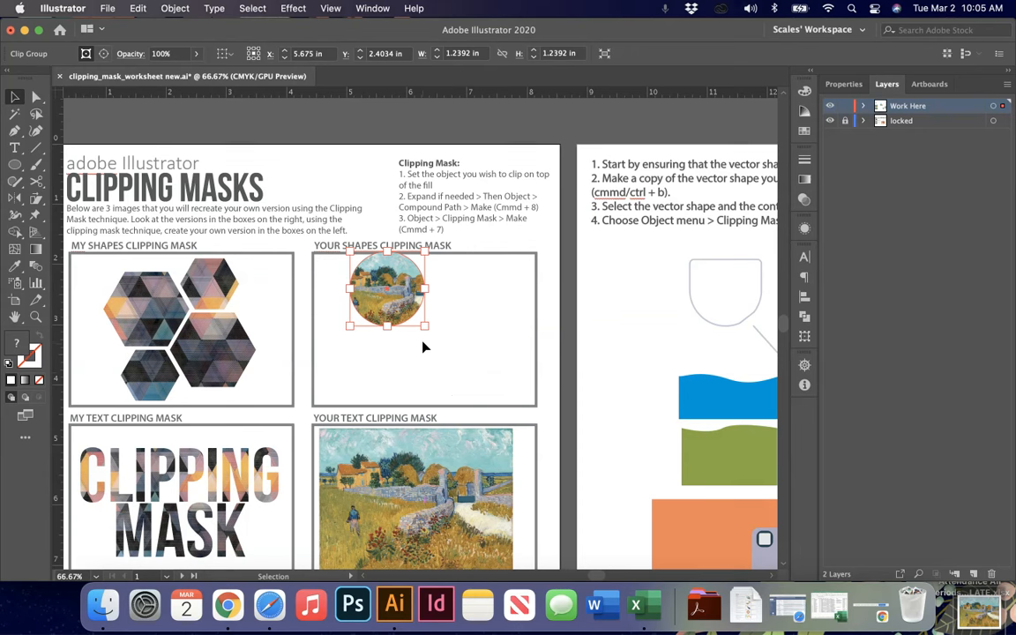
left_click_drag(424, 325, 648, 505)
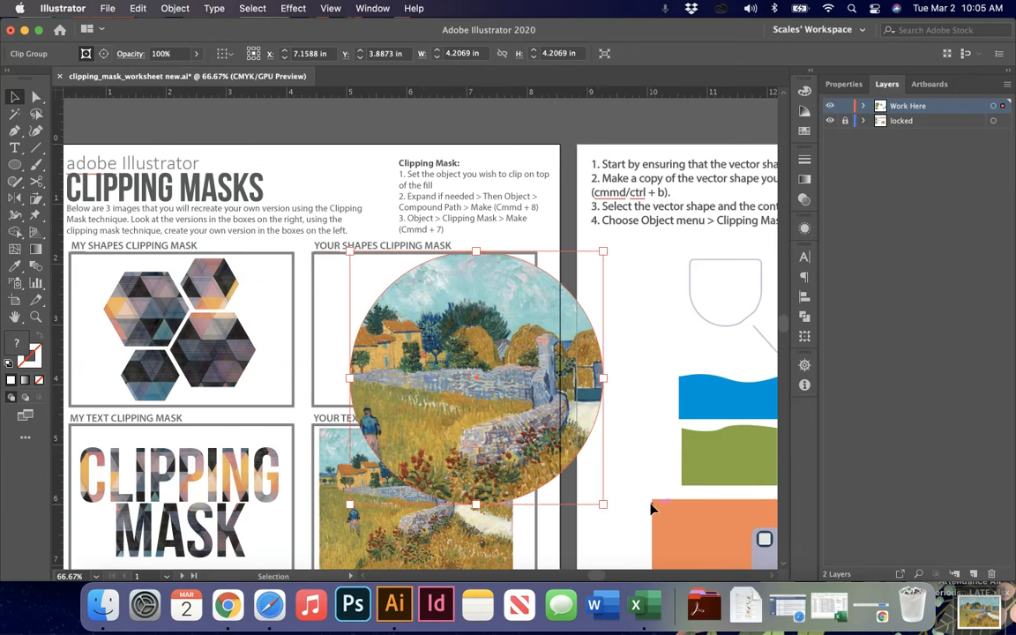
left_click_drag(534, 393, 476, 319)
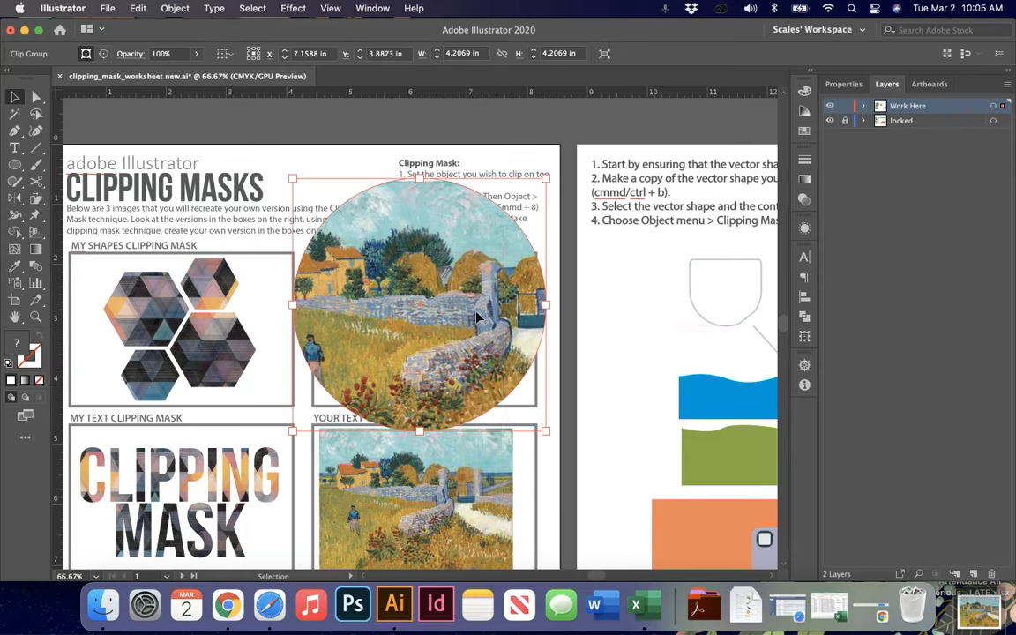
Isolate the circular clip group and shift the painting left so the gate sits inside the mask
double_click(477, 319)
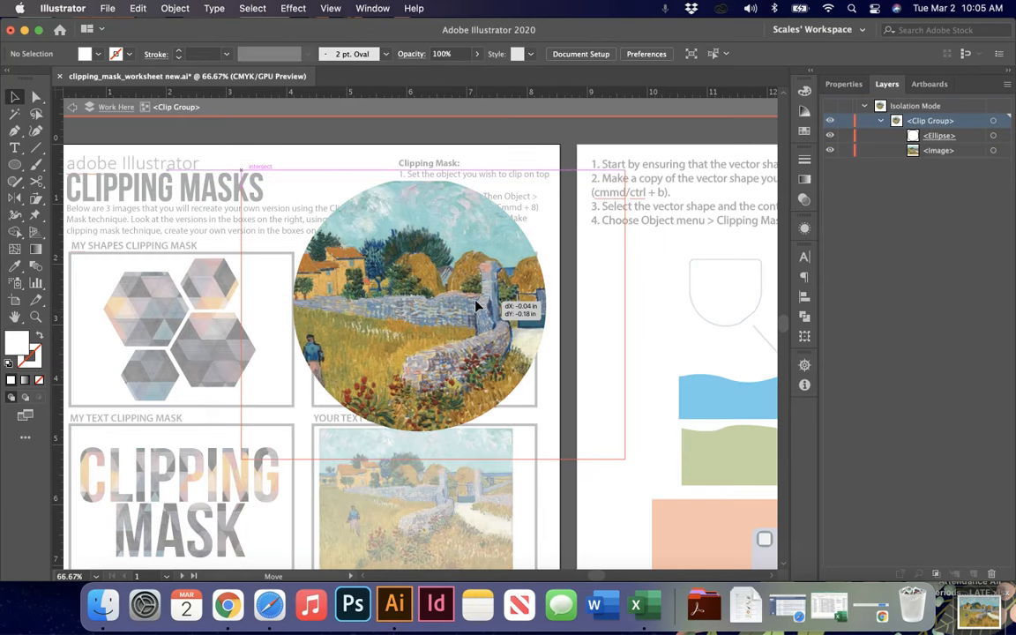
left_click(476, 304)
left_click_drag(476, 304, 411, 303)
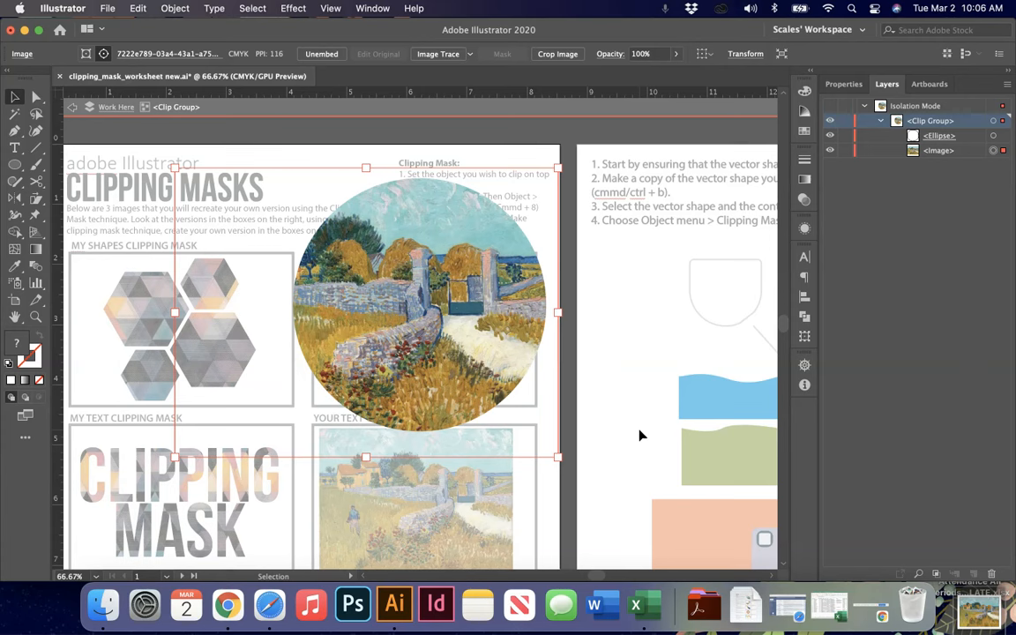
Leave isolation, scale the clipped circle to about 2.75 in and center it in the Your Shapes box
key("Escape")
left_click_drag(559, 459, 461, 383)
key("super+z")
left_click(608, 393)
left_click(490, 381)
left_click_drag(539, 430, 458, 344)
left_click_drag(399, 295, 453, 360)
Create a text frame about 2.97 by 2.22 in over the Your Text painting and enter Van Gogh
scroll(453, 359, "down", 5)
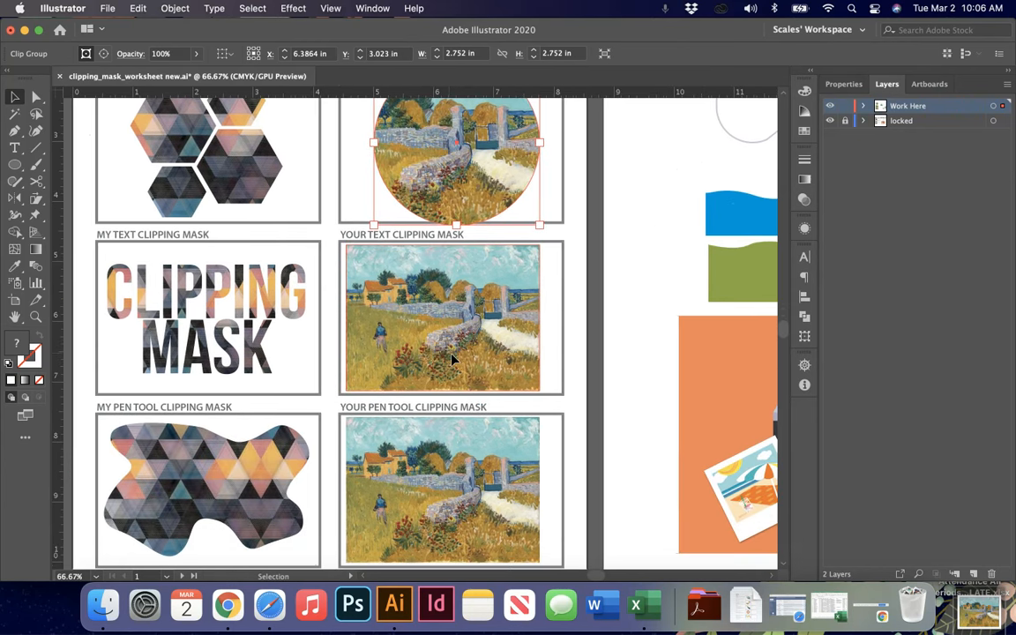
key("a")
key("v")
left_click(14, 147)
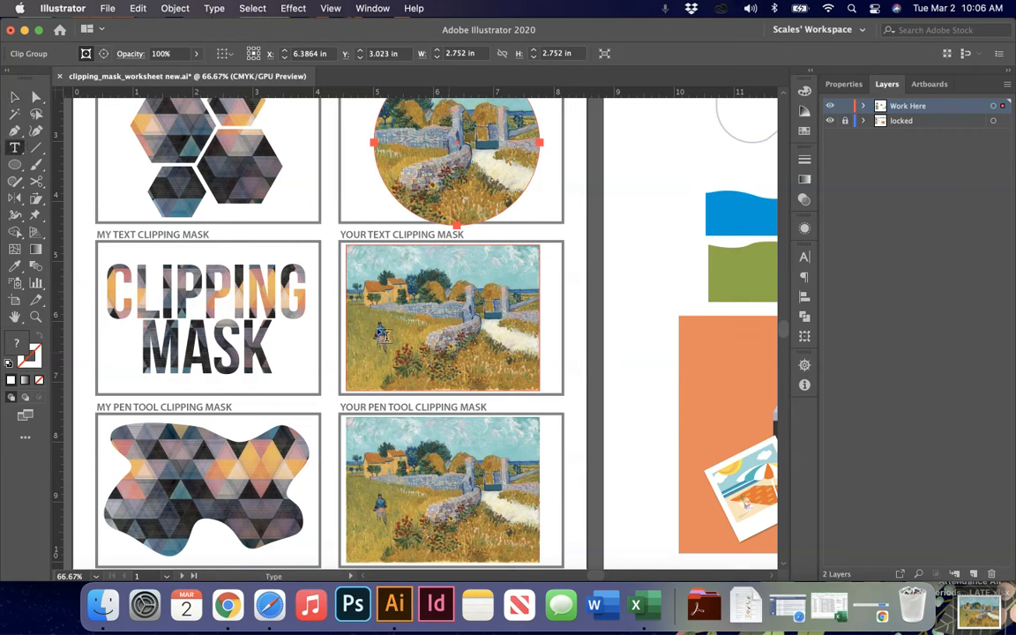
left_click_drag(354, 261, 537, 391)
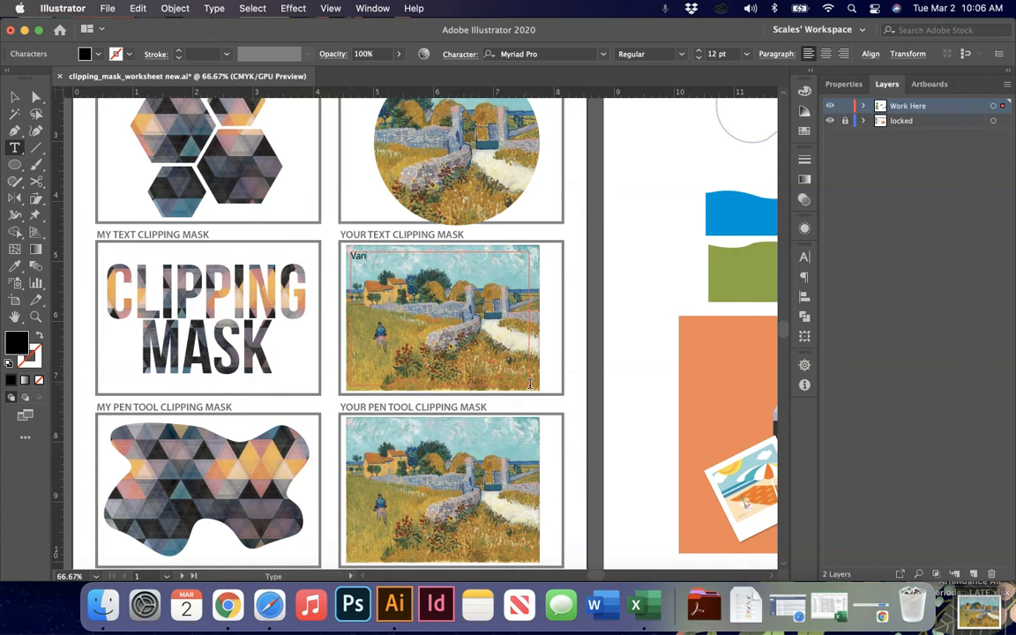
Set all of the Van Gogh text in Bebas Neue Bold at 140 pt
key("super+a")
left_click(844, 83)
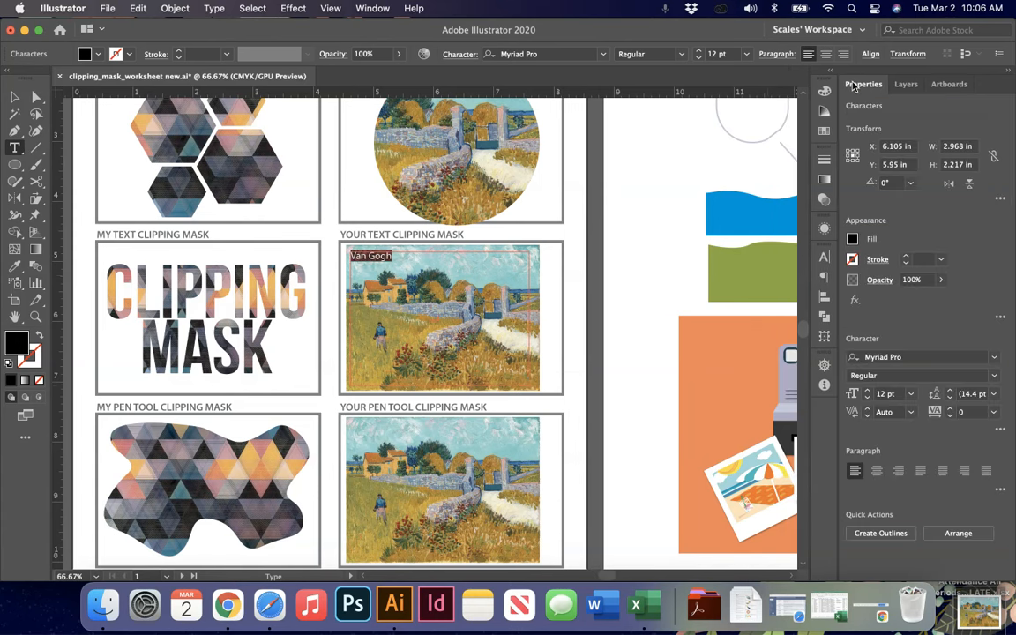
left_click(917, 357)
type("beb")
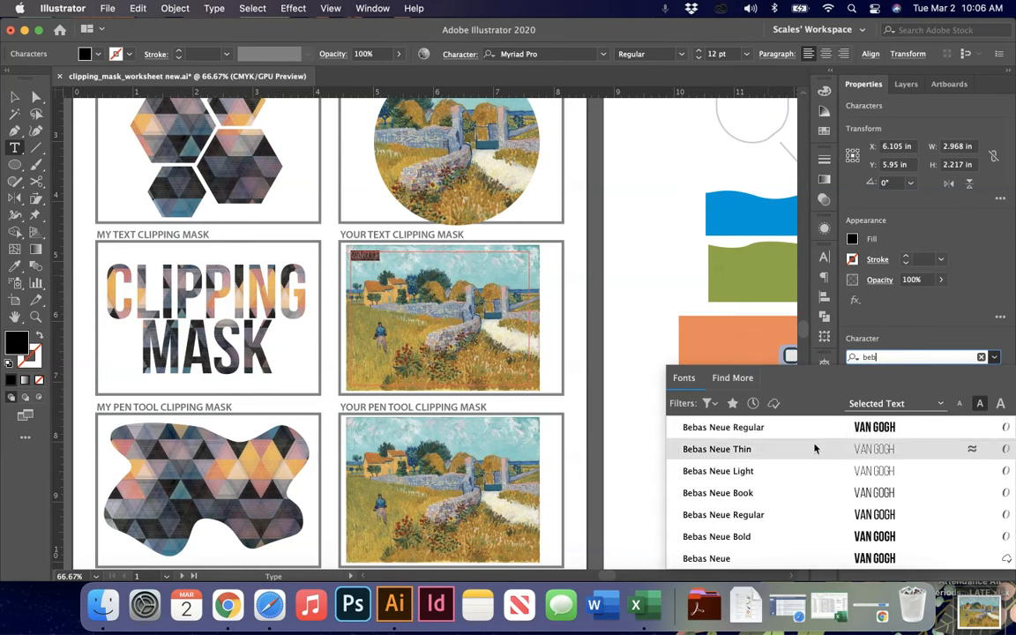
left_click(767, 536)
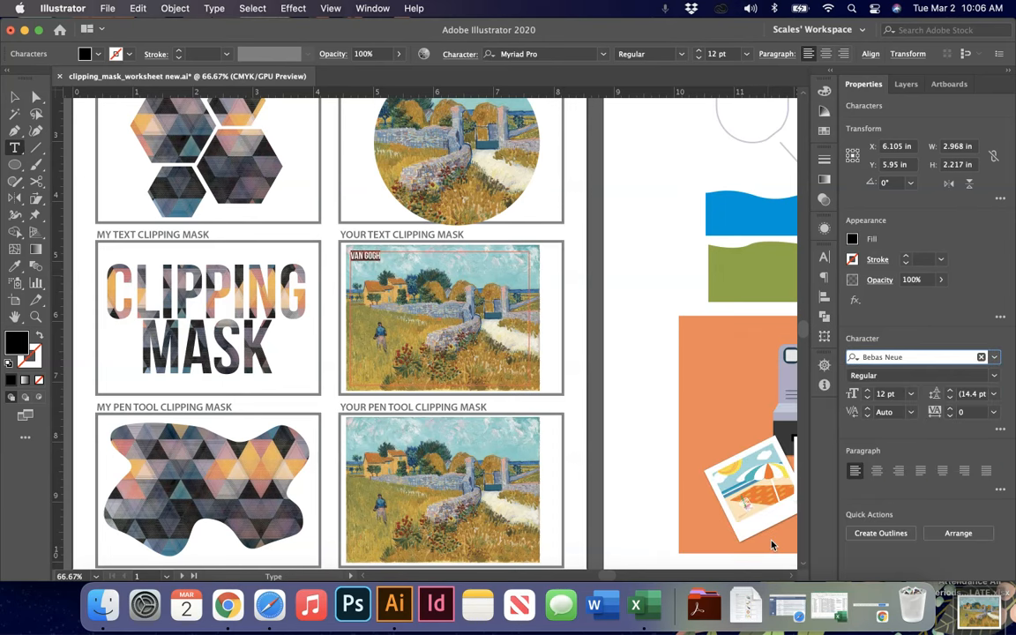
left_click(886, 395)
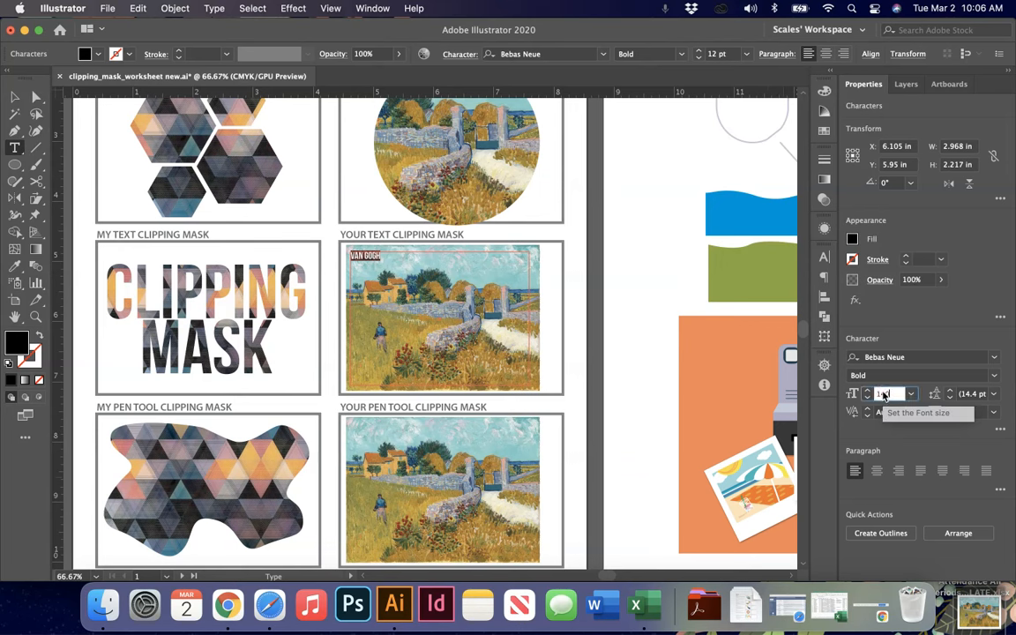
type("140")
key("Return")
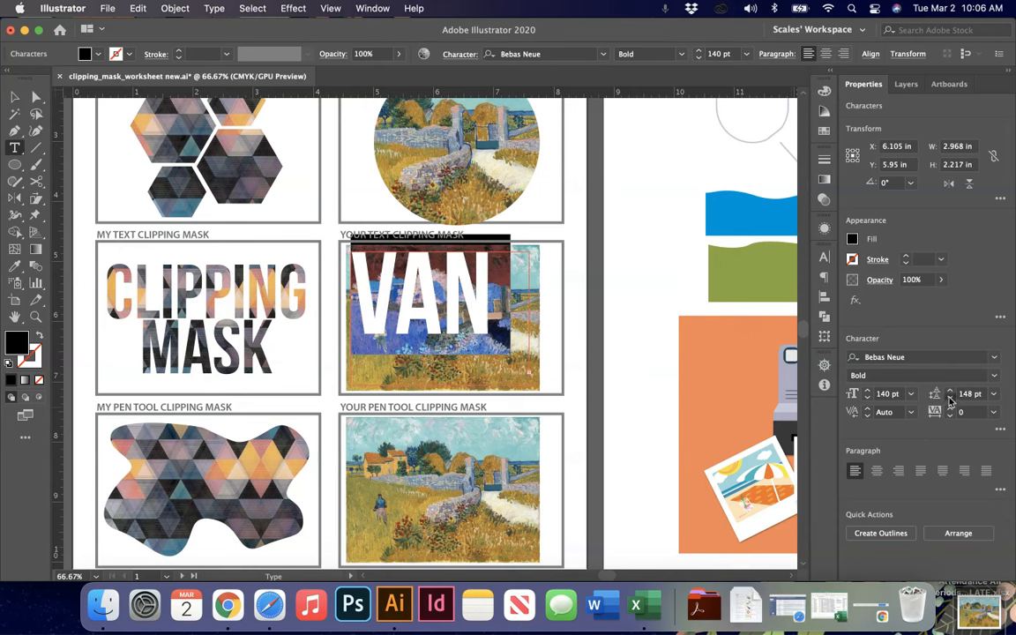
Enlarge the Van Gogh text frame to about 3.53 by 2.81 in
left_click(15, 96)
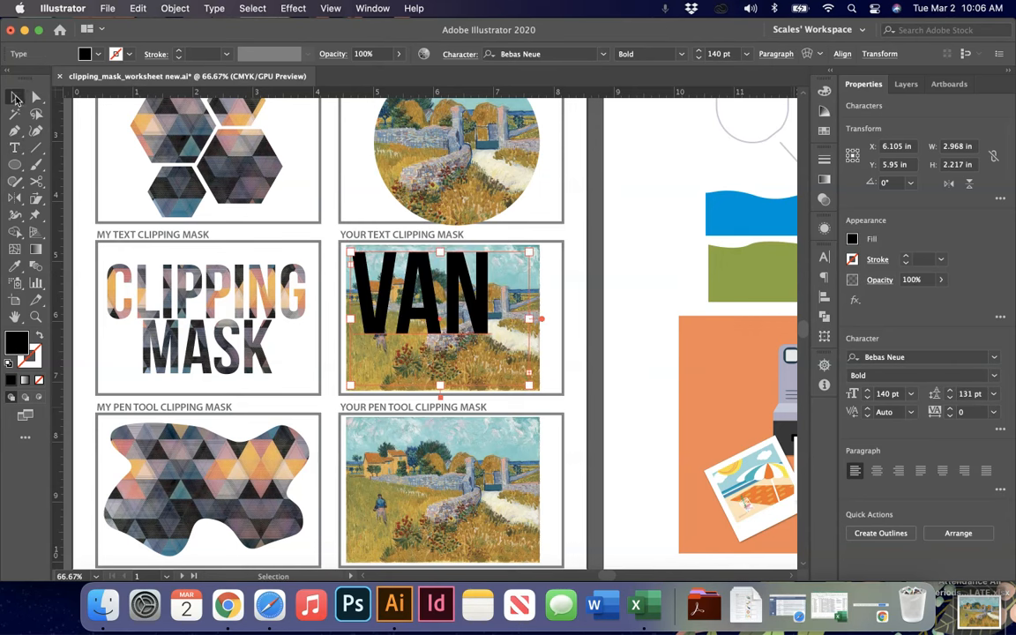
left_click_drag(445, 389, 445, 424)
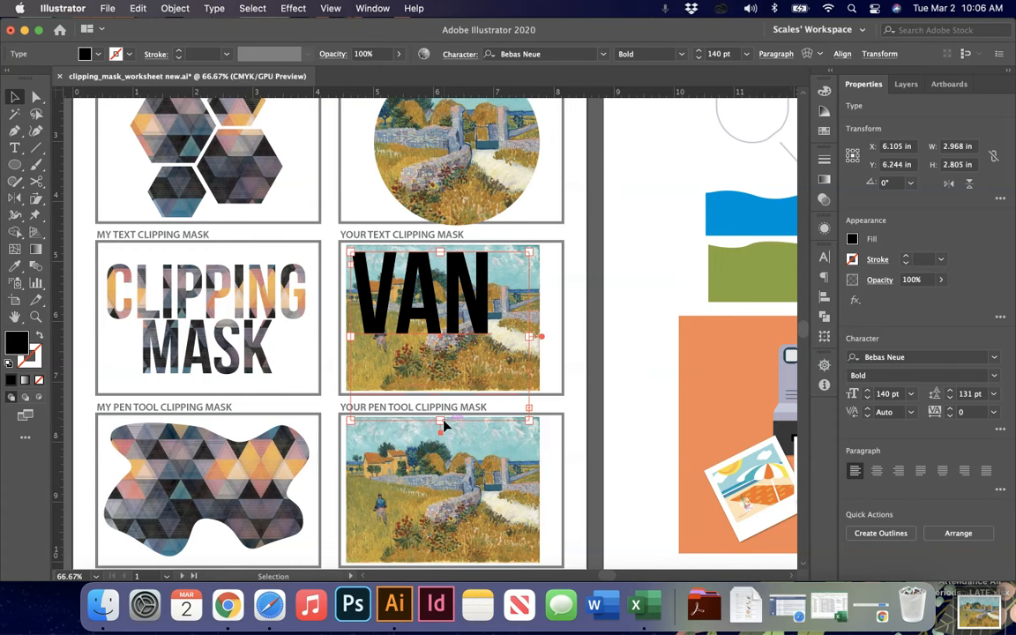
left_click_drag(530, 336, 562, 336)
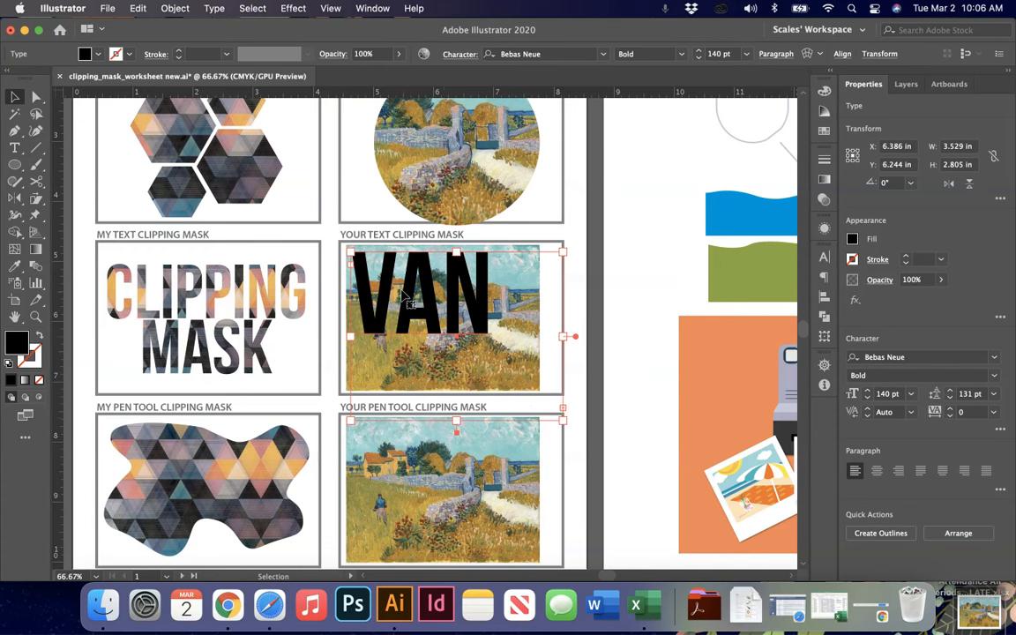
Reduce the font size of the Van Gogh text to 95 pt
double_click(403, 295)
left_click(867, 398)
left_click(867, 398)
left_click(867, 398)
left_click(867, 398)
left_click(867, 397)
left_click(867, 397)
left_click(867, 398)
left_click(867, 398)
left_click(867, 398)
left_click(867, 398)
left_click(867, 398)
left_click(867, 398)
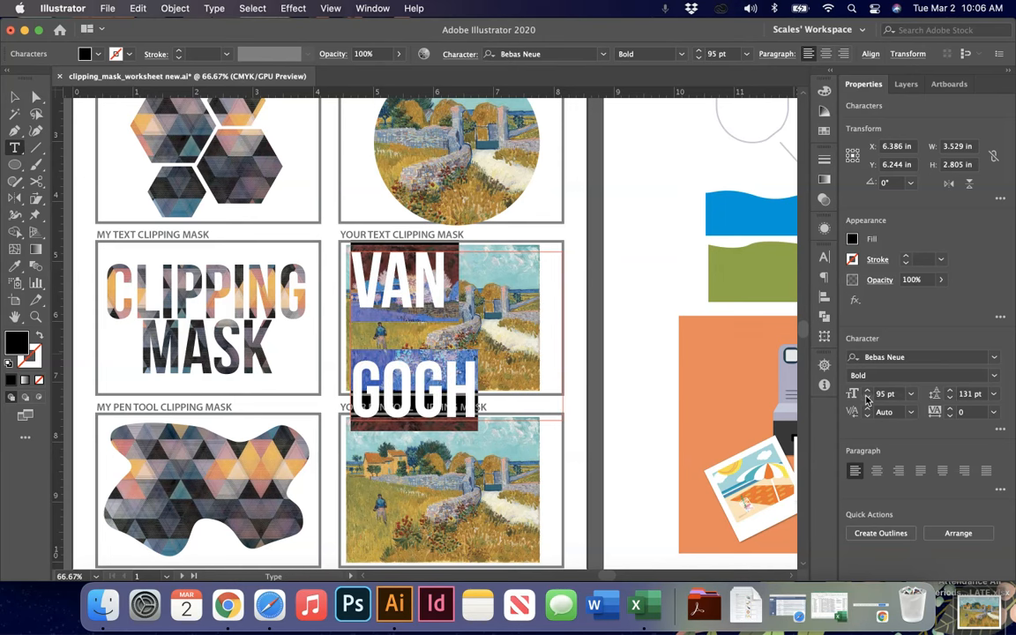
Tighten the leading between VAN and GOGH to 72 pt
left_click(950, 398)
left_click(950, 398)
left_click(950, 398)
left_click(950, 398)
left_click(950, 398)
left_click(950, 397)
left_click(950, 398)
left_click(950, 398)
Increase the font size of the Van Gogh text to 103 pt
left_click(870, 392)
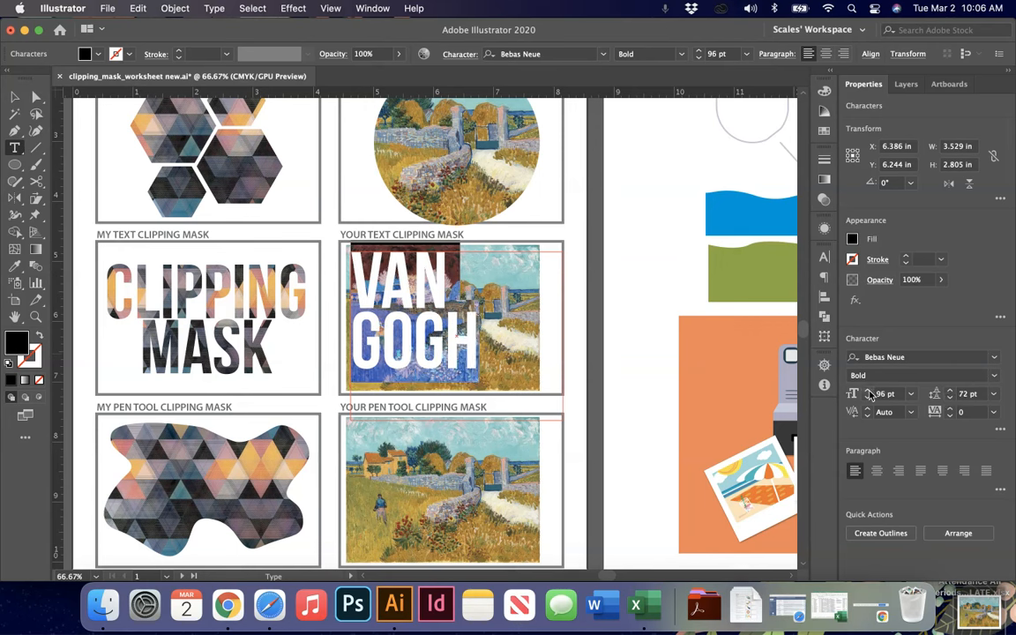
left_click(870, 391)
left_click(870, 392)
left_click(870, 392)
left_click(870, 392)
left_click(870, 392)
left_click(869, 392)
left_click(870, 391)
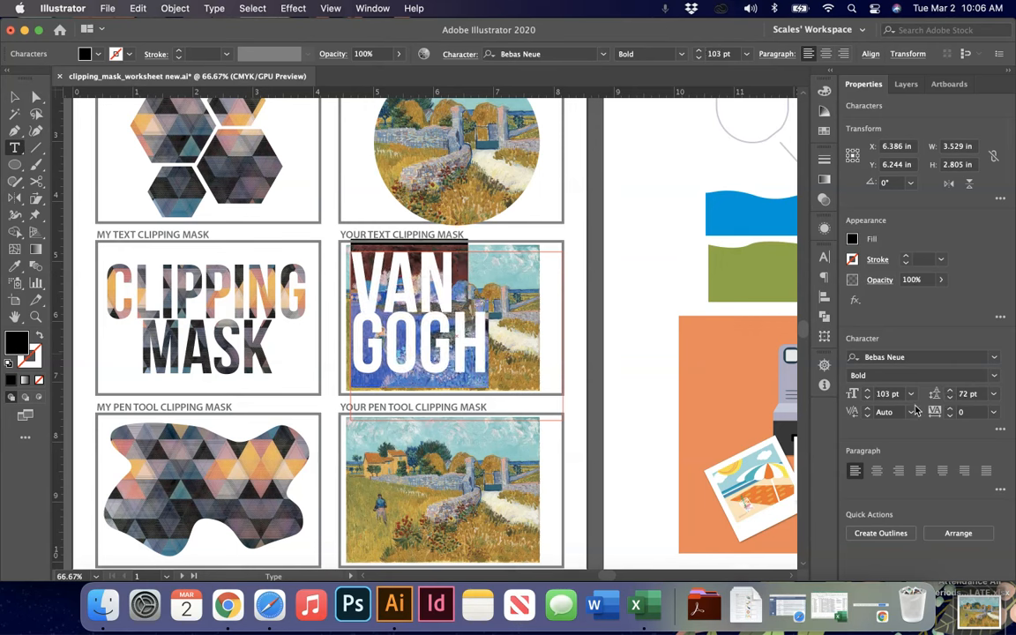
Increase the Van Gogh text's leading to 83 pt and its font size to 115 pt
left_click(950, 393)
left_click(950, 393)
left_click(950, 394)
left_click(950, 393)
left_click(950, 394)
left_click(950, 394)
left_click(950, 393)
left_click(950, 394)
left_click(949, 393)
left_click(950, 393)
left_click(870, 391)
left_click(870, 392)
left_click(869, 392)
left_click(870, 392)
left_click(870, 392)
left_click(869, 392)
left_click(870, 391)
left_click(870, 391)
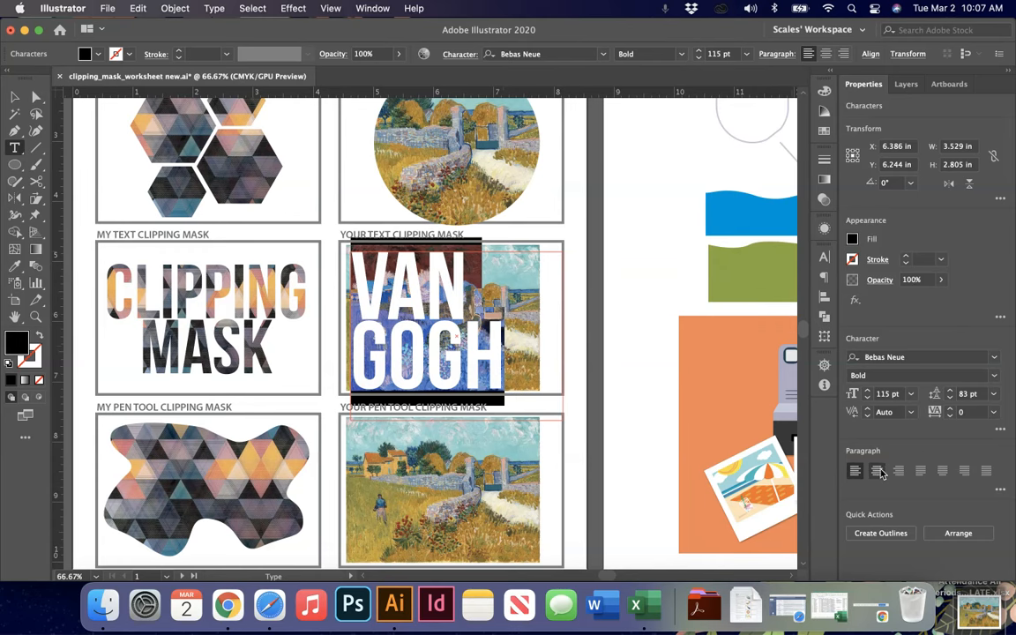
Center-align the Van Gogh text and fit its frame over the painting at a width of about 3.09 in
left_click(877, 471)
left_click(18, 98)
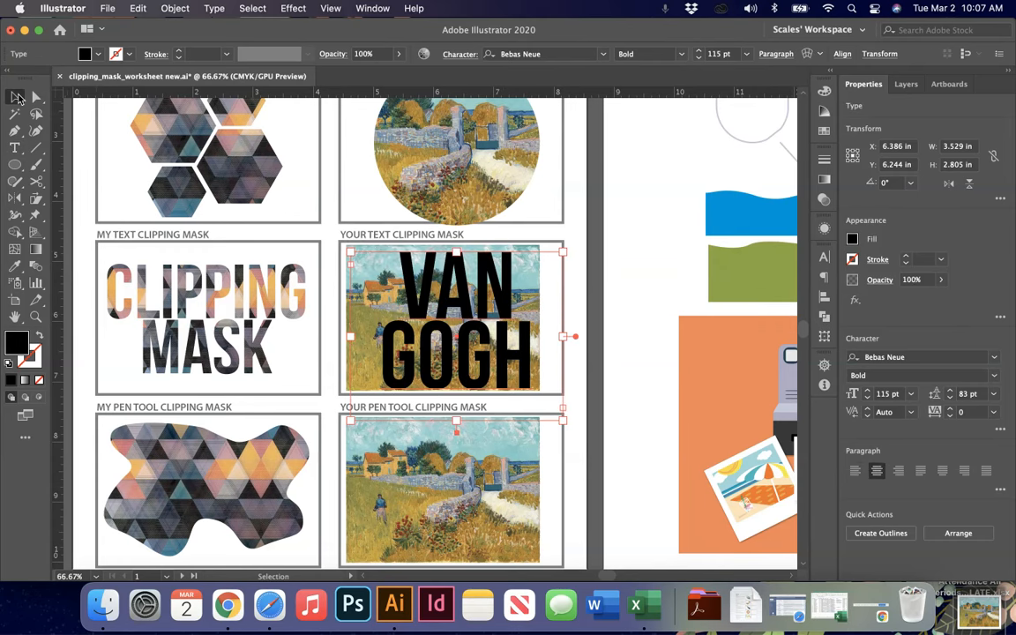
key("super+equal")
key("super+equal")
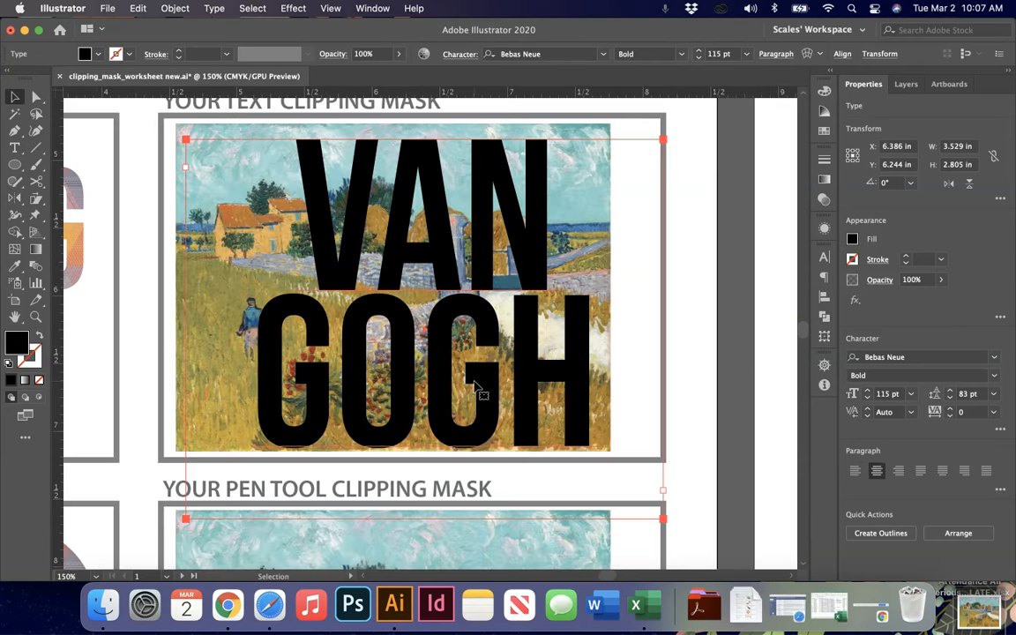
left_click_drag(477, 401, 470, 397)
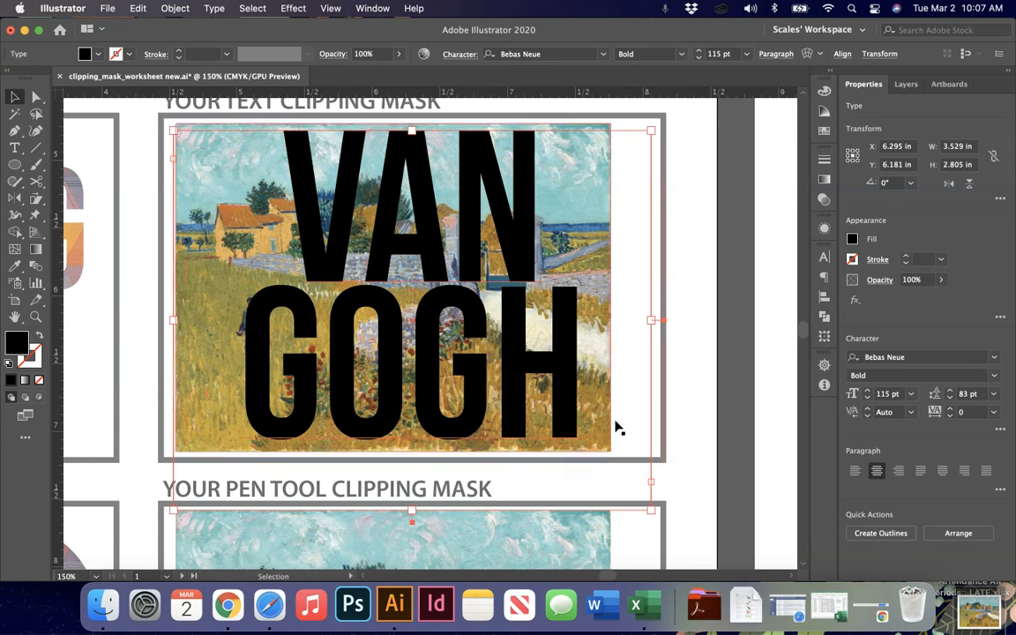
left_click_drag(650, 323, 595, 322)
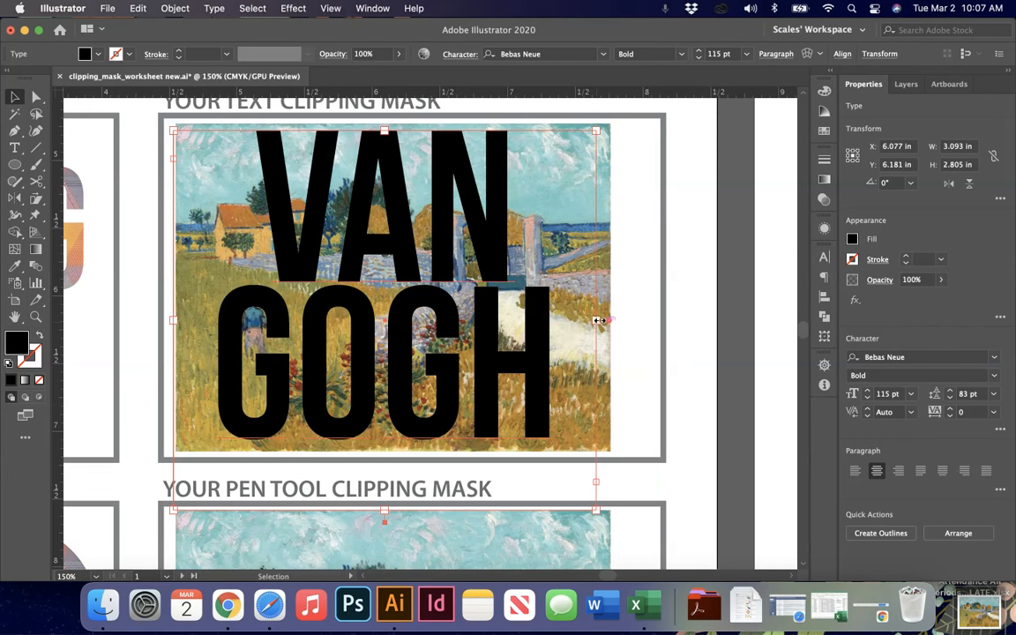
Make a clipping mask from the Van Gogh text and the painting beneath it
left_click(606, 314, "shift")
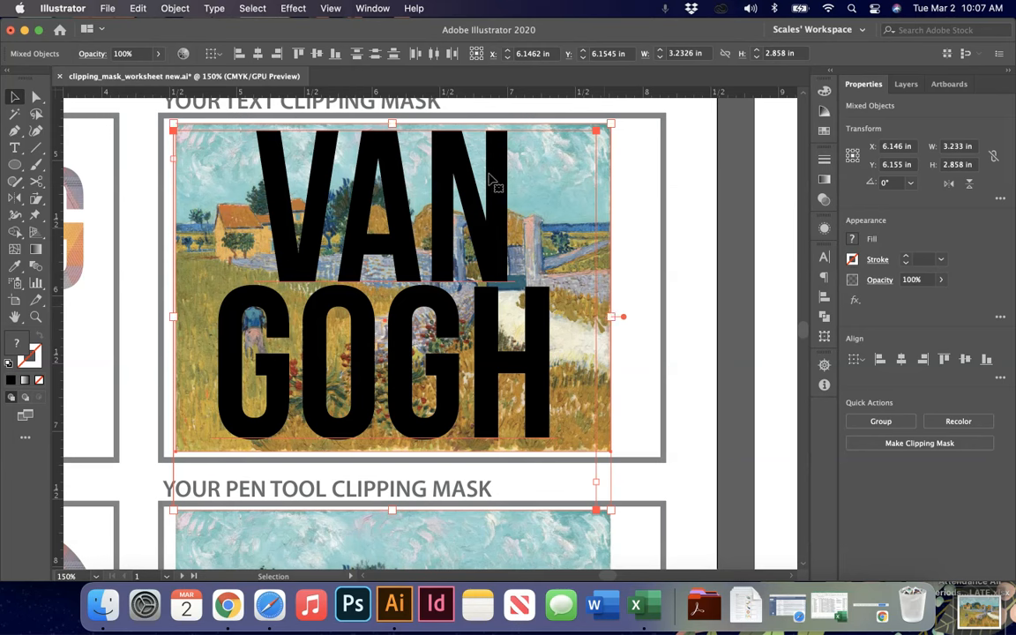
left_click(138, 8)
mouse_move(174, 8)
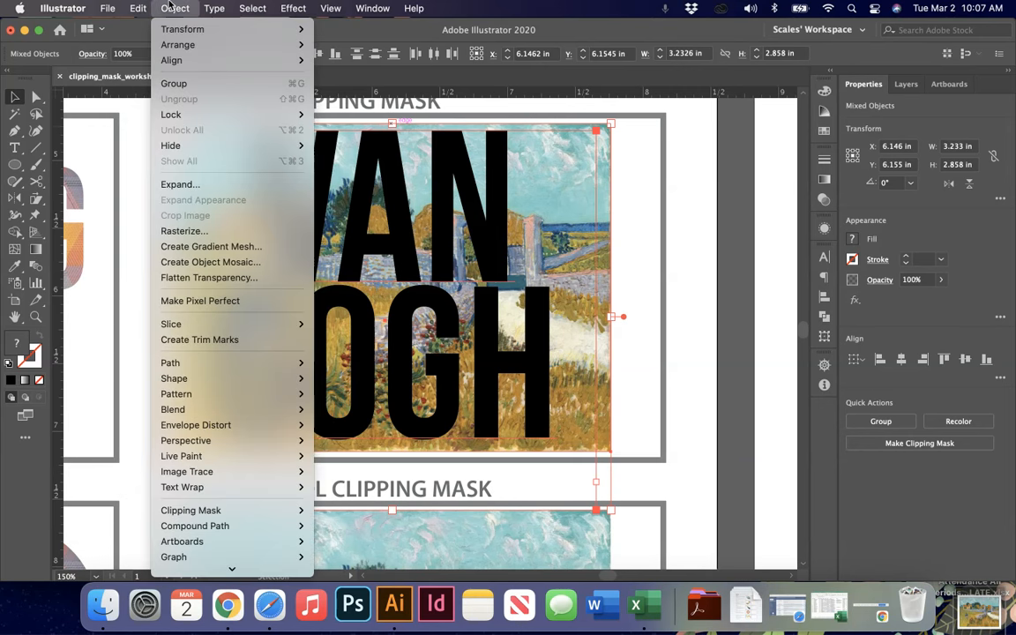
mouse_move(199, 512)
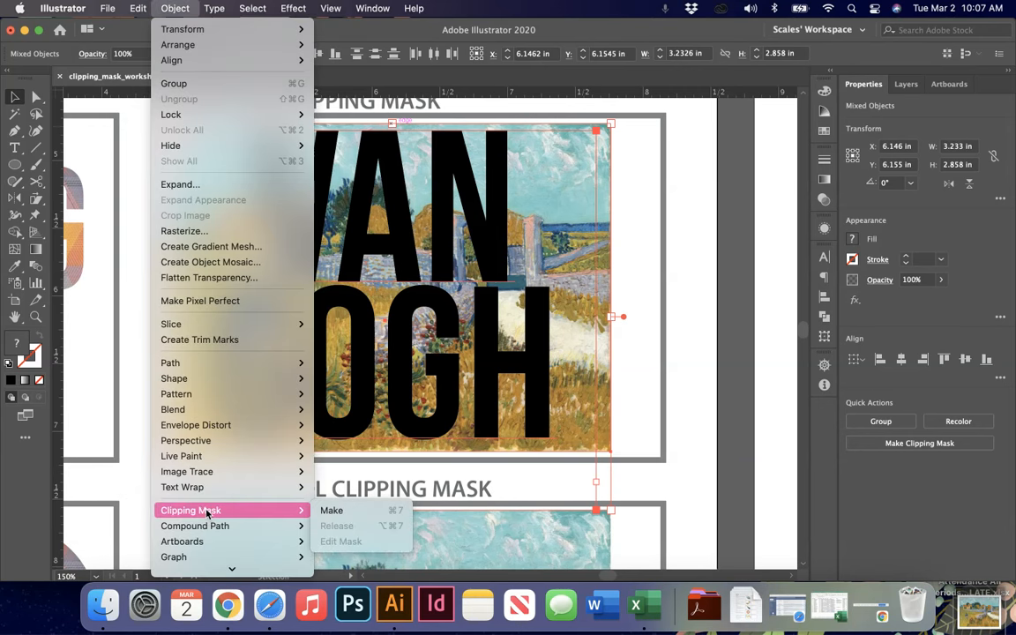
left_click(339, 512)
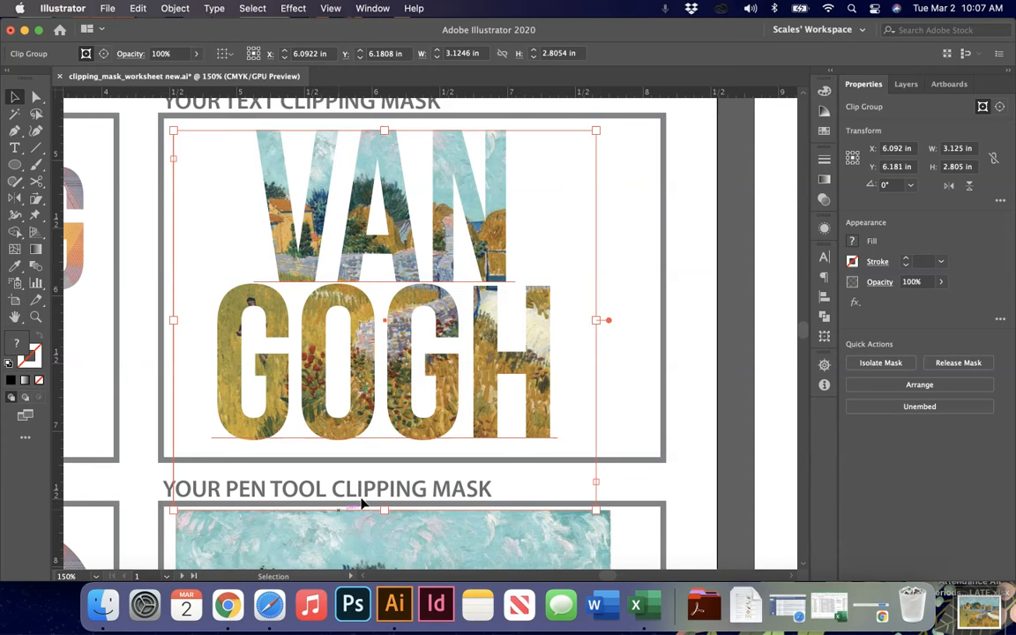
left_click(672, 463)
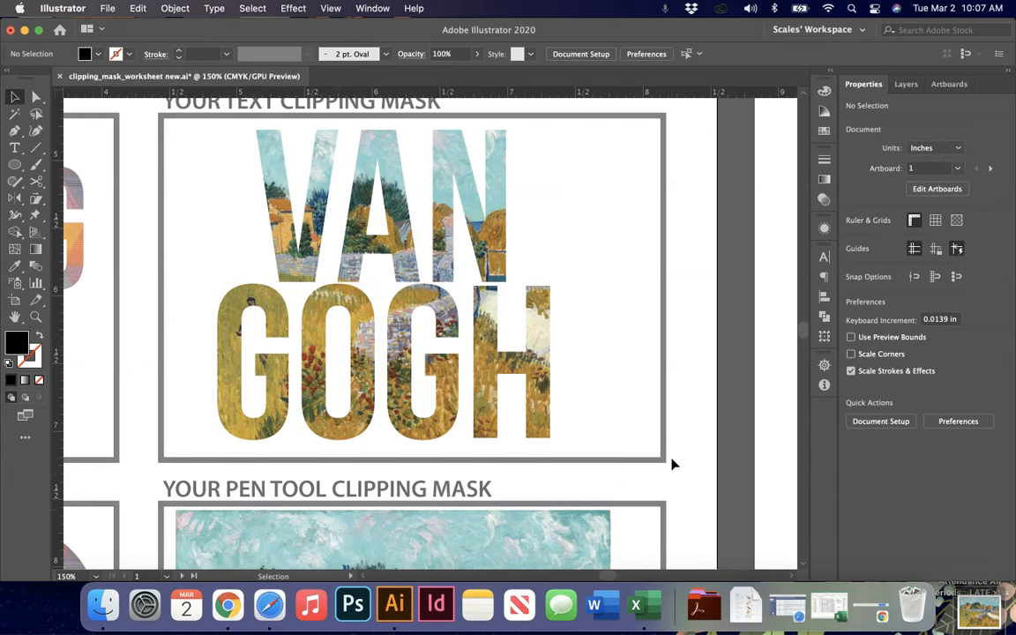
Draw a closed, curvy Pen tool shape about 3.17 by 2.52 in over the painting in the pen tool box
key("a")
key("super+minus")
key("super+minus")
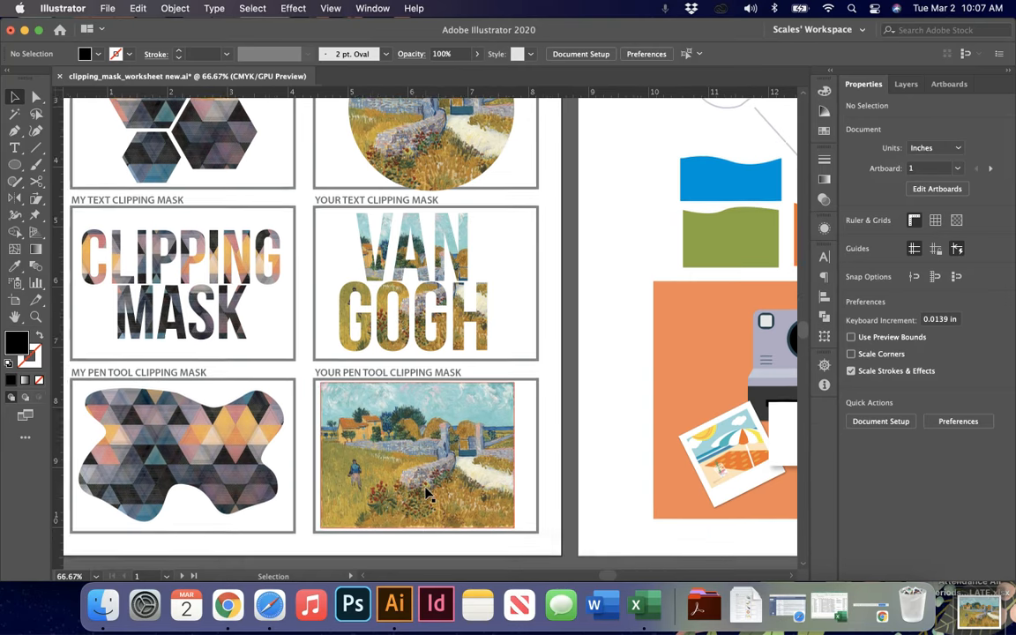
scroll(426, 491, "down", 3)
key("p")
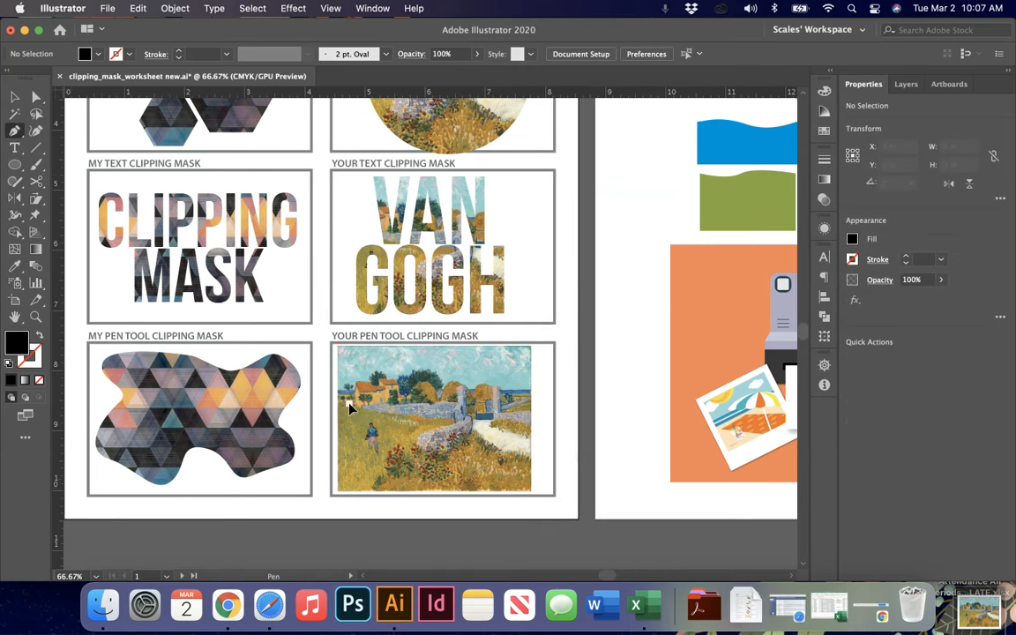
left_click(349, 403)
left_click_drag(390, 362, 492, 461)
left_click_drag(488, 465, 423, 516)
left_click_drag(364, 448, 338, 452)
left_click(348, 404)
key("v")
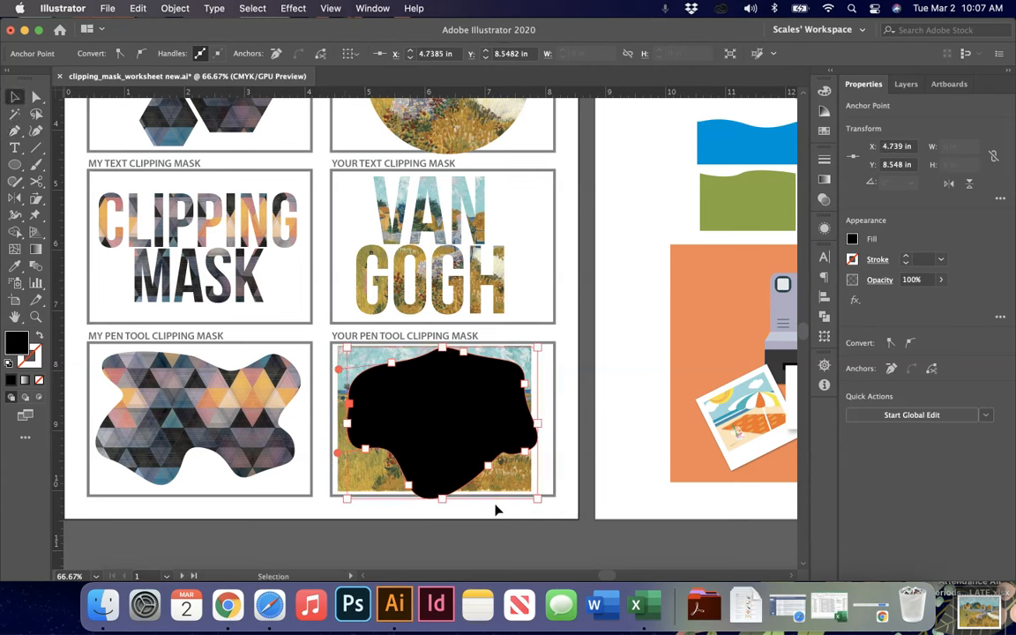
Make a clipping mask from the freeform pen shape and the painting beneath it
left_click(342, 363, "shift")
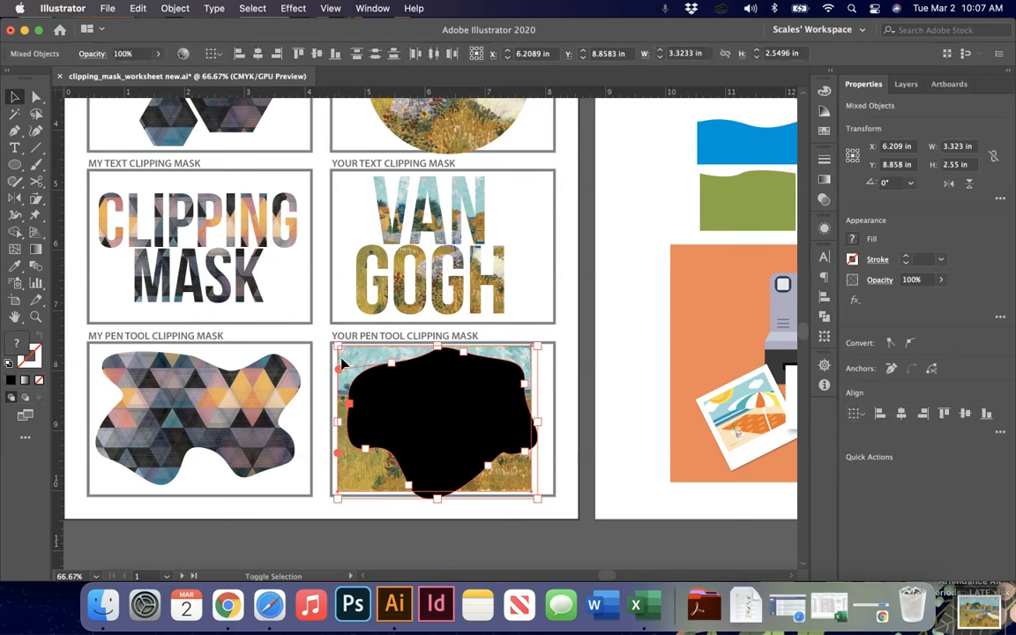
left_click(174, 9)
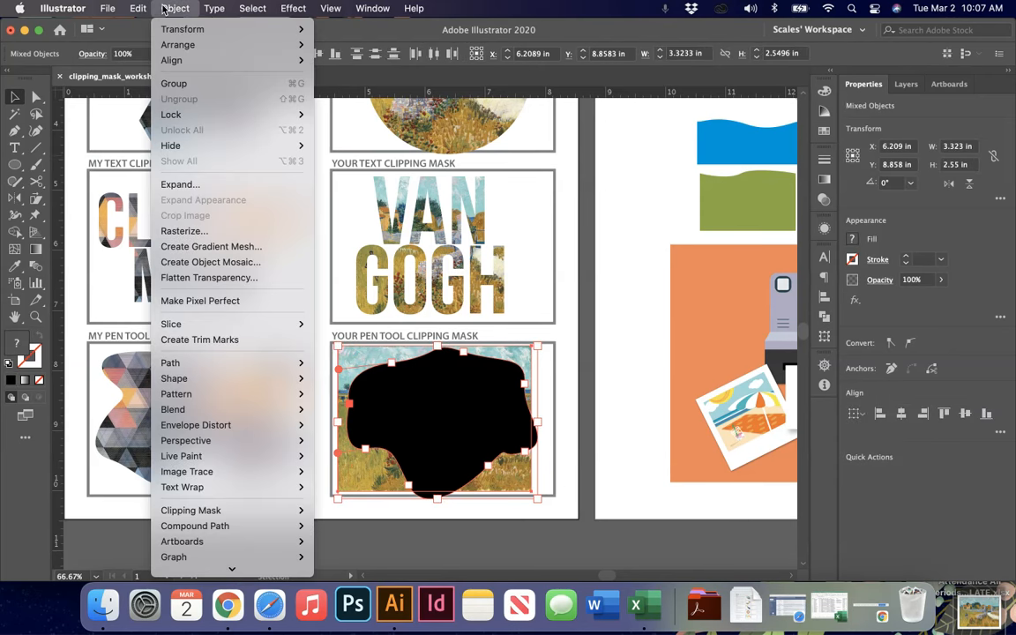
mouse_move(234, 510)
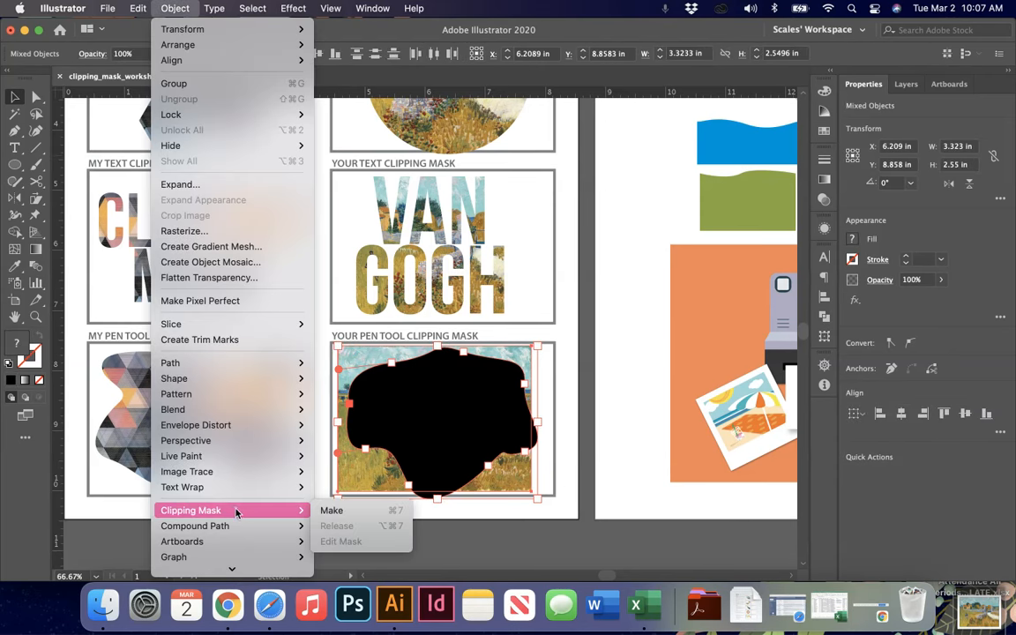
left_click(341, 511)
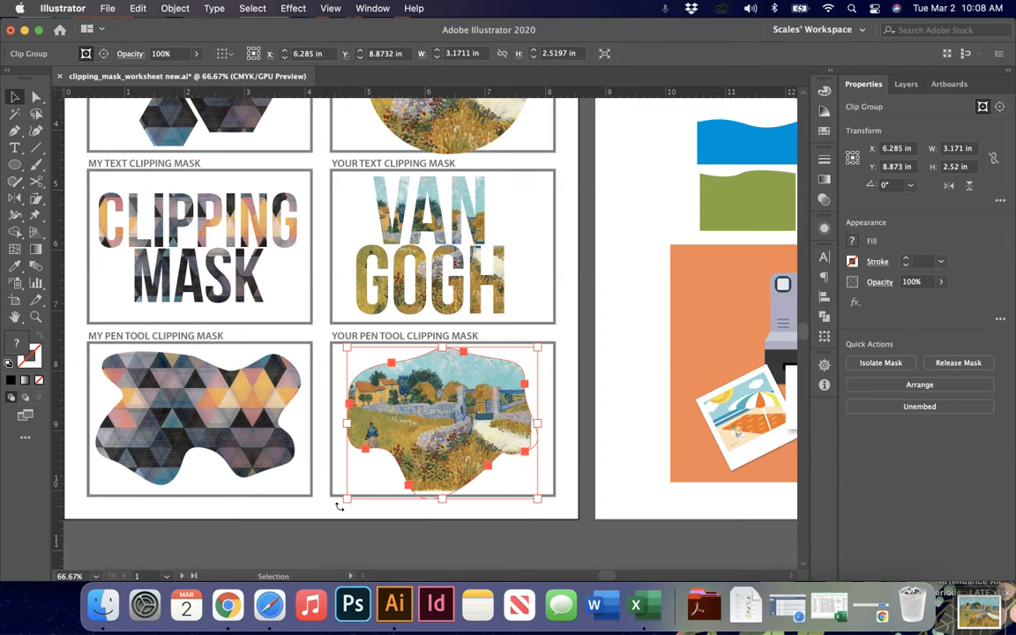
left_click(357, 536)
Place the blue, green and orange liquid shapes over the round vessel, the flask and the test tube
scroll(356, 535, "up", 2)
scroll(356, 535, "right", 3)
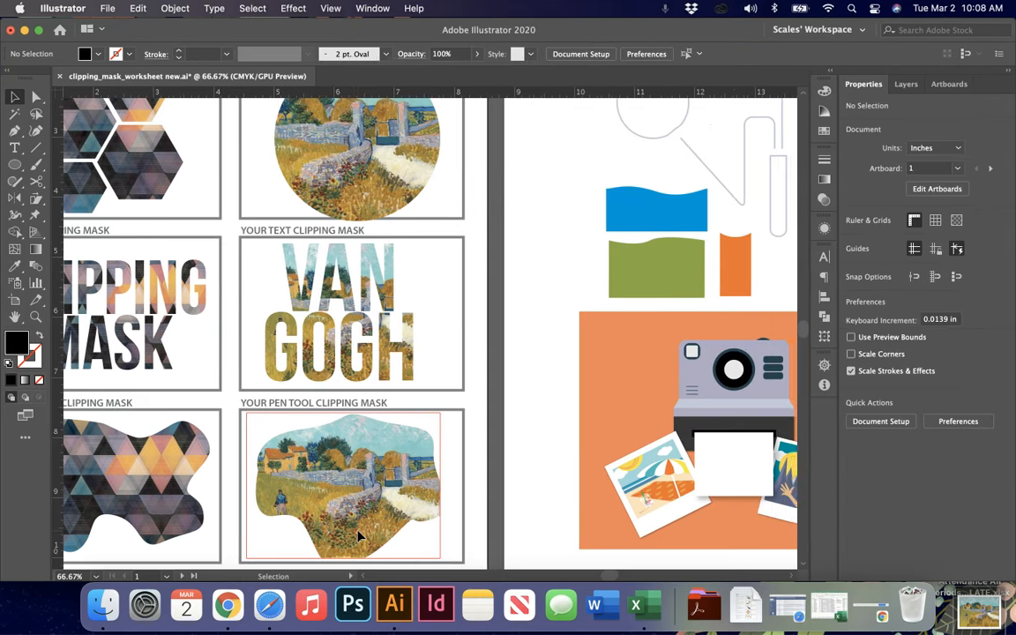
scroll(357, 536, "right", 7)
scroll(357, 536, "up", 3)
key("super+equal")
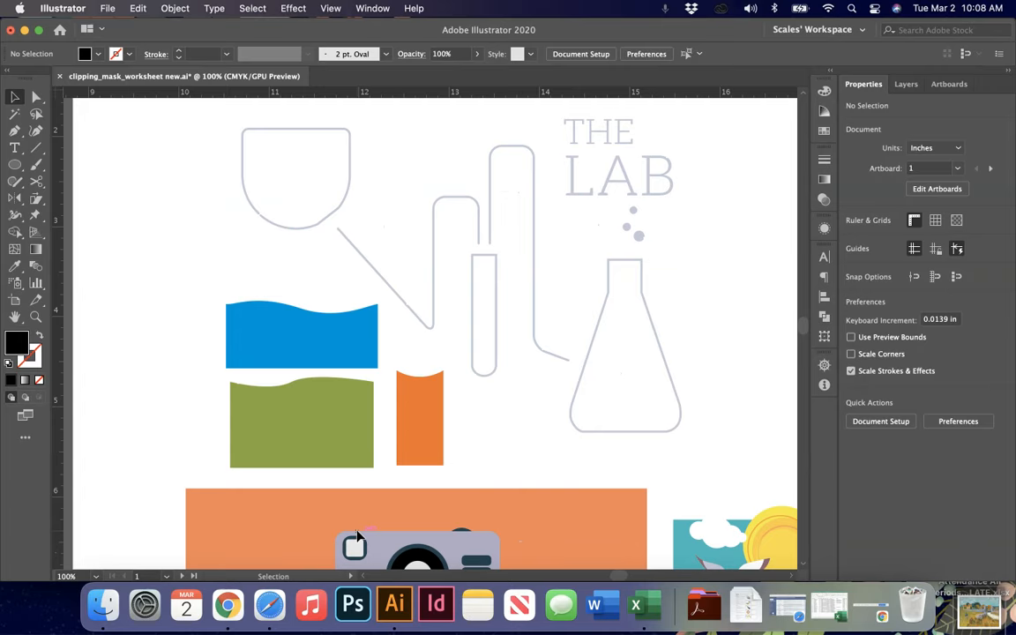
scroll(356, 536, "up", 3)
key("super+minus")
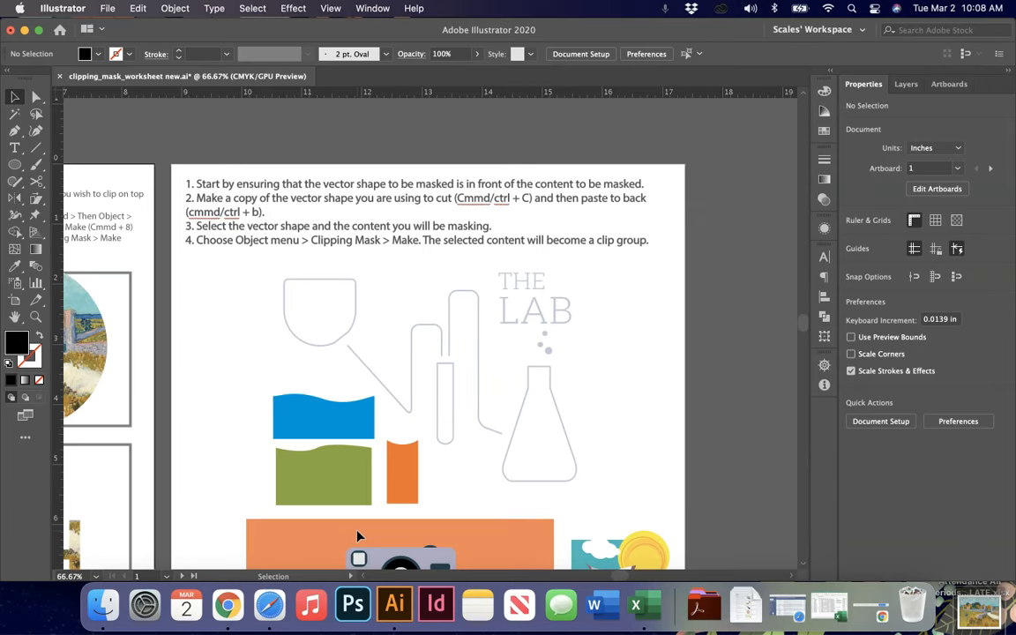
left_click_drag(326, 428, 322, 338)
left_click_drag(355, 483, 569, 463)
left_click_drag(408, 492, 445, 435)
Copy the round vessel's outline above the blue liquid
key("super+equal")
key("super+equal")
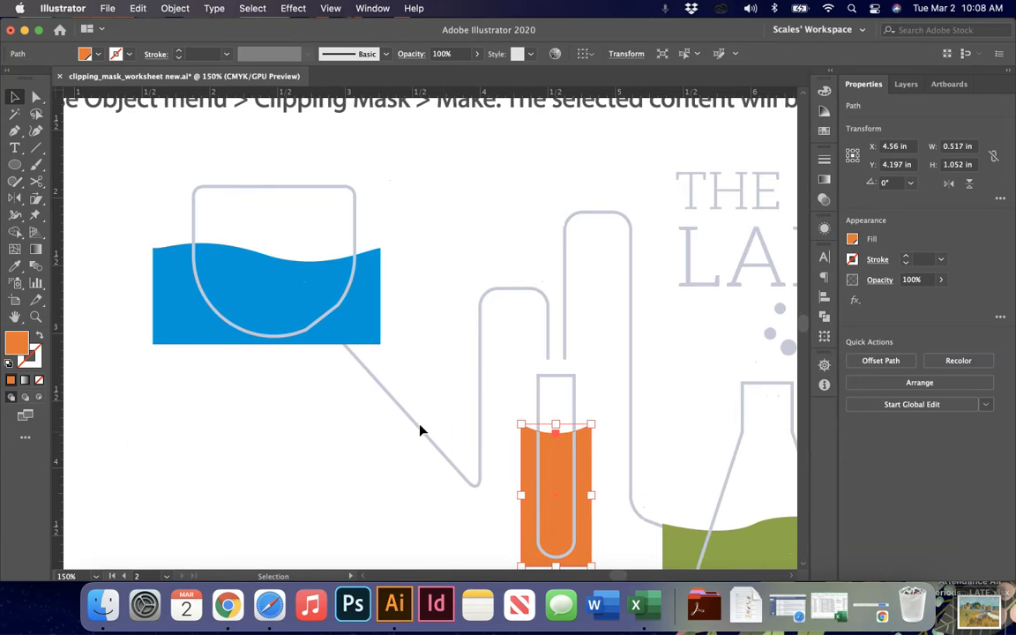
left_click(311, 334)
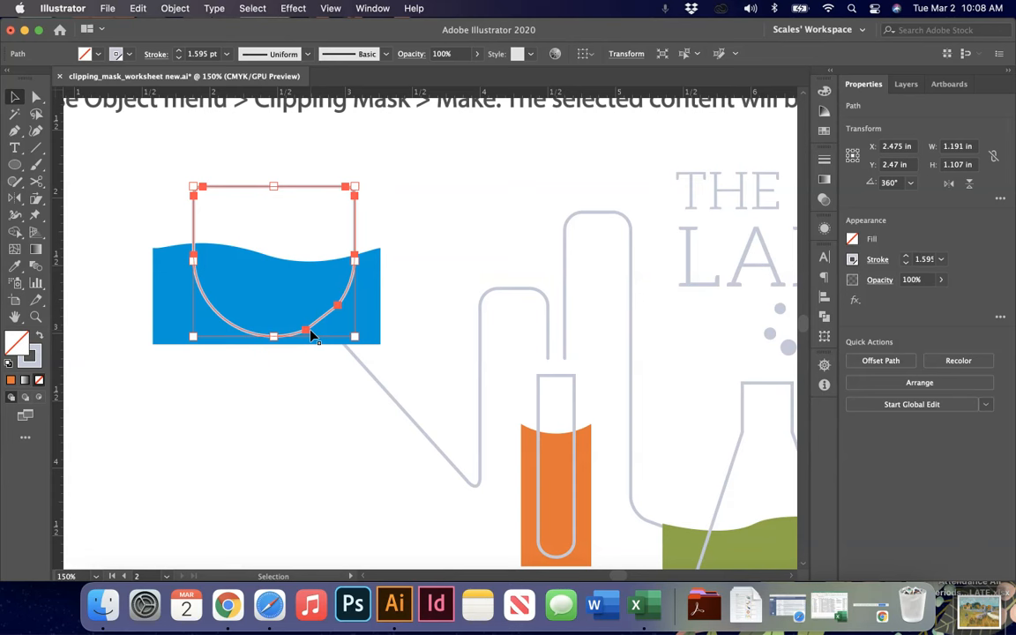
left_click(325, 503)
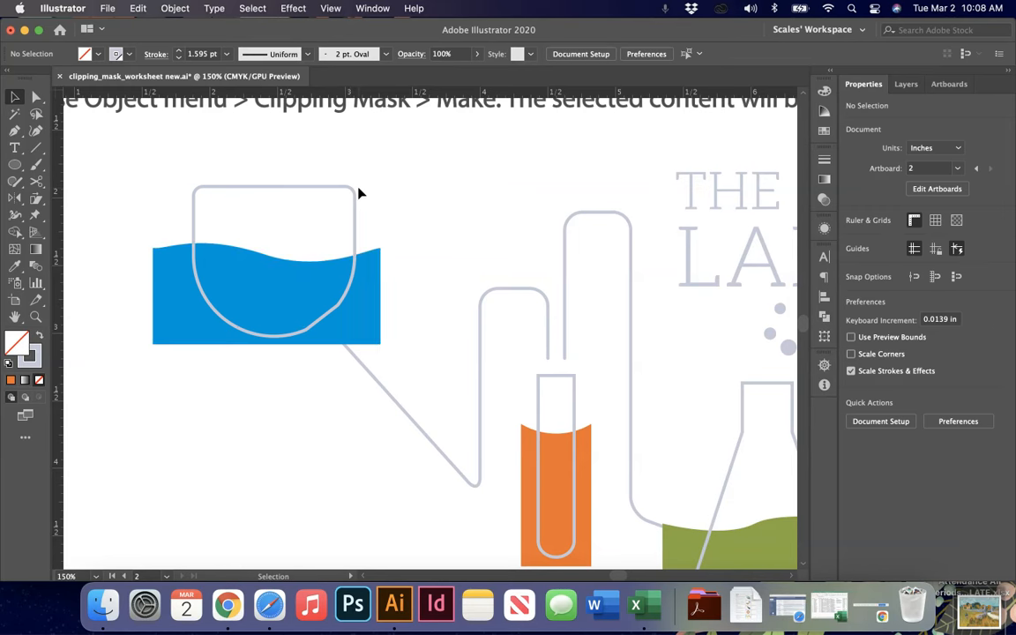
key("super+minus")
key("super+minus")
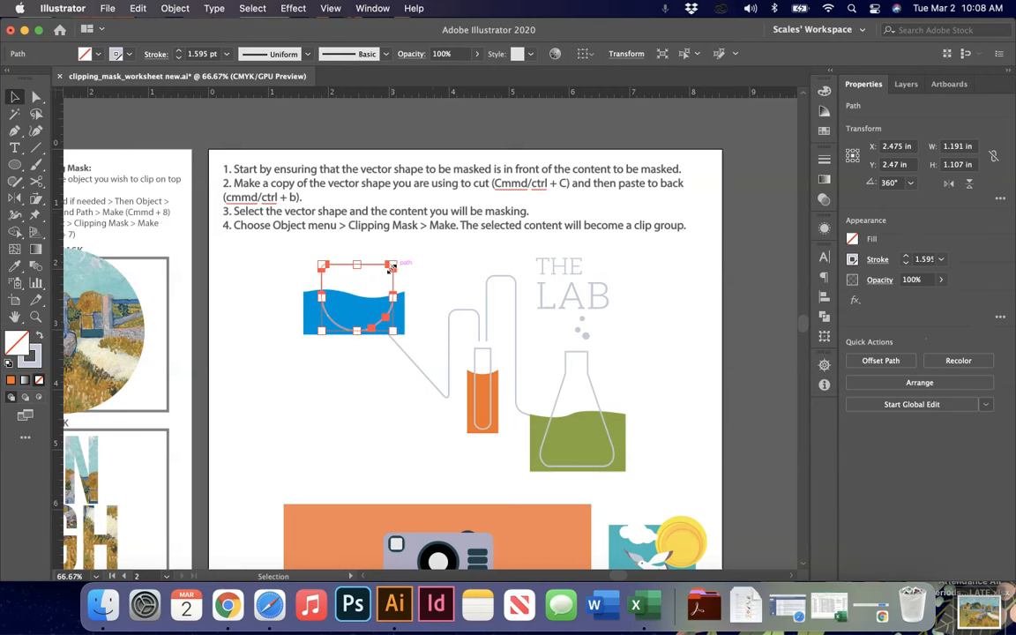
left_click(137, 8)
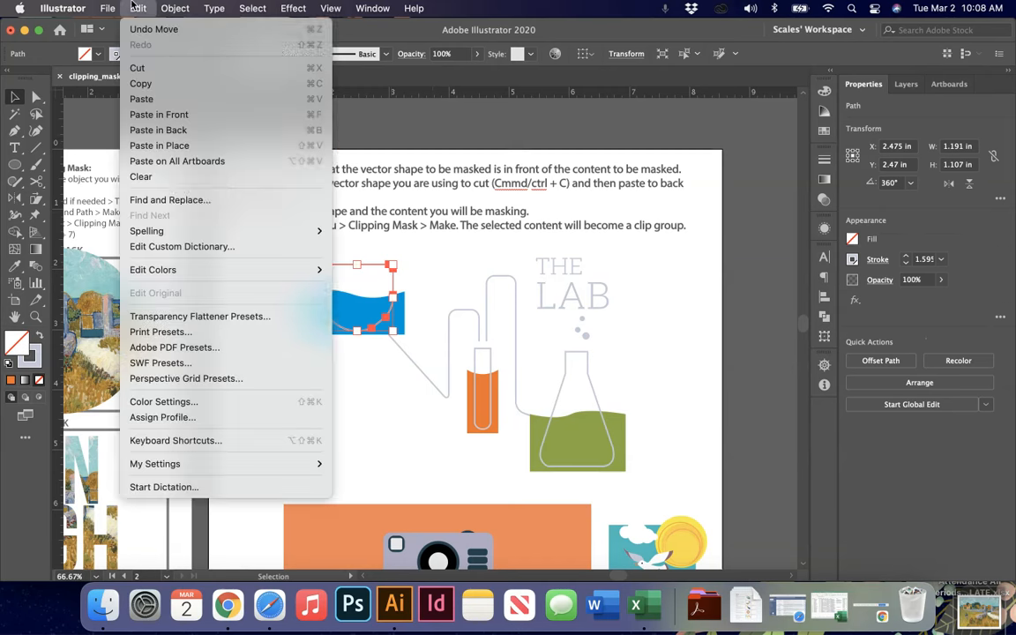
left_click(149, 84)
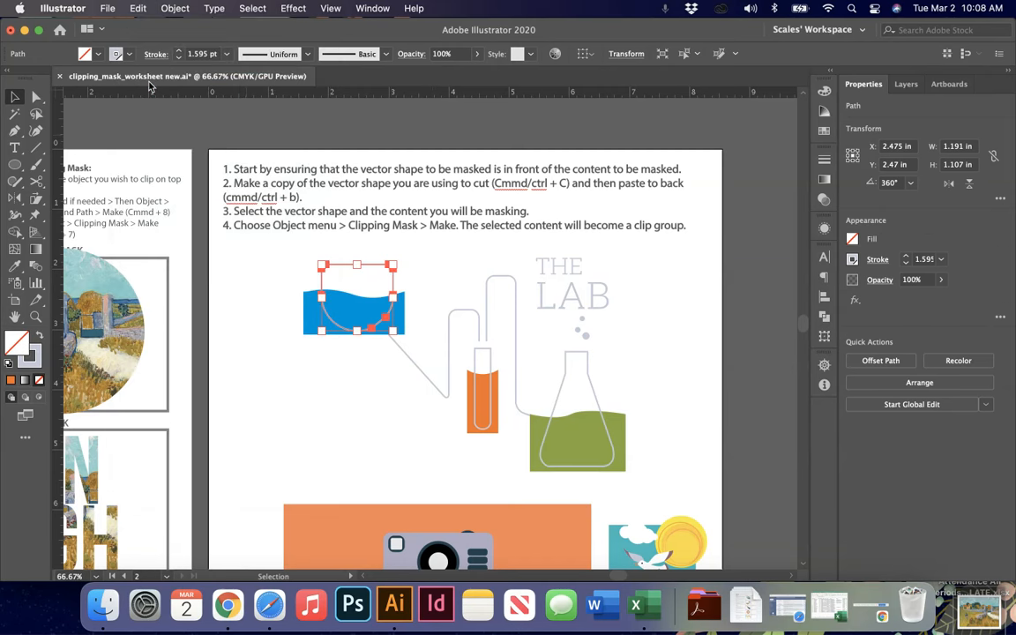
left_click(130, 9)
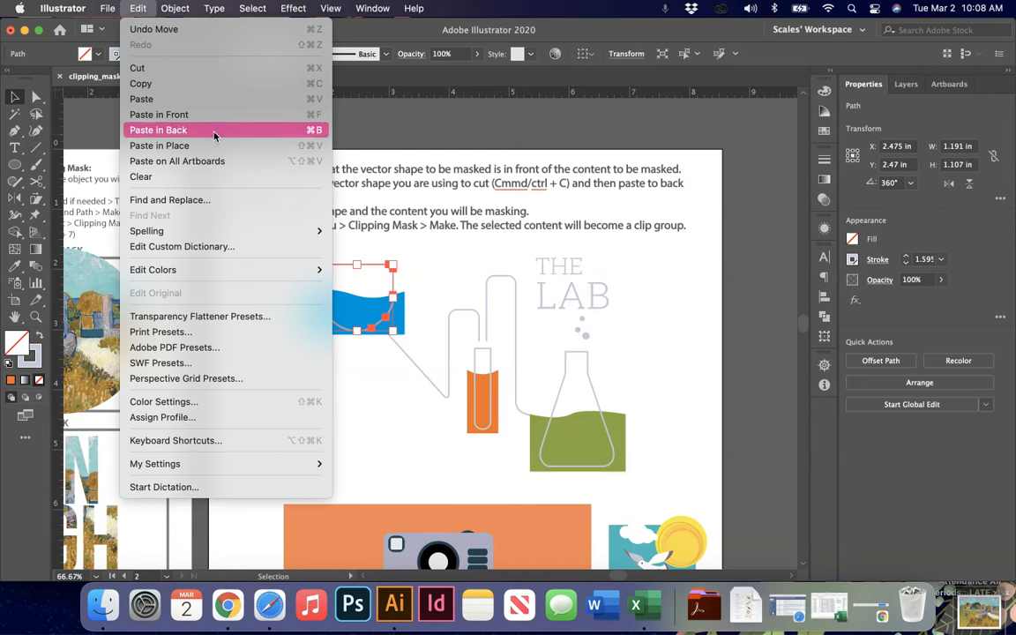
left_click(188, 99)
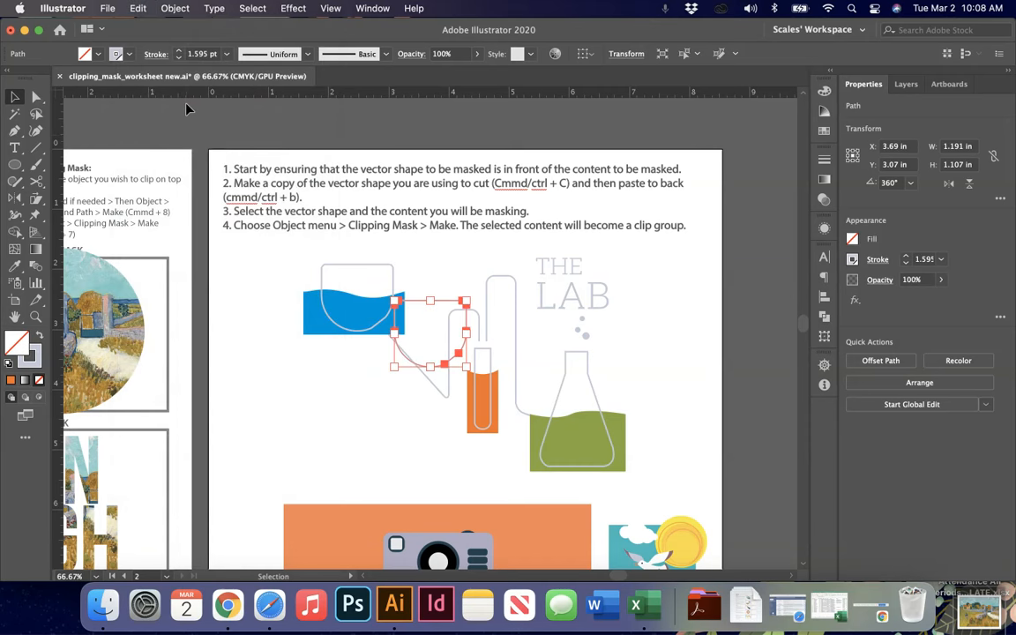
key("super+z")
Paste the copied round vessel outline in back of the original
left_click(137, 8)
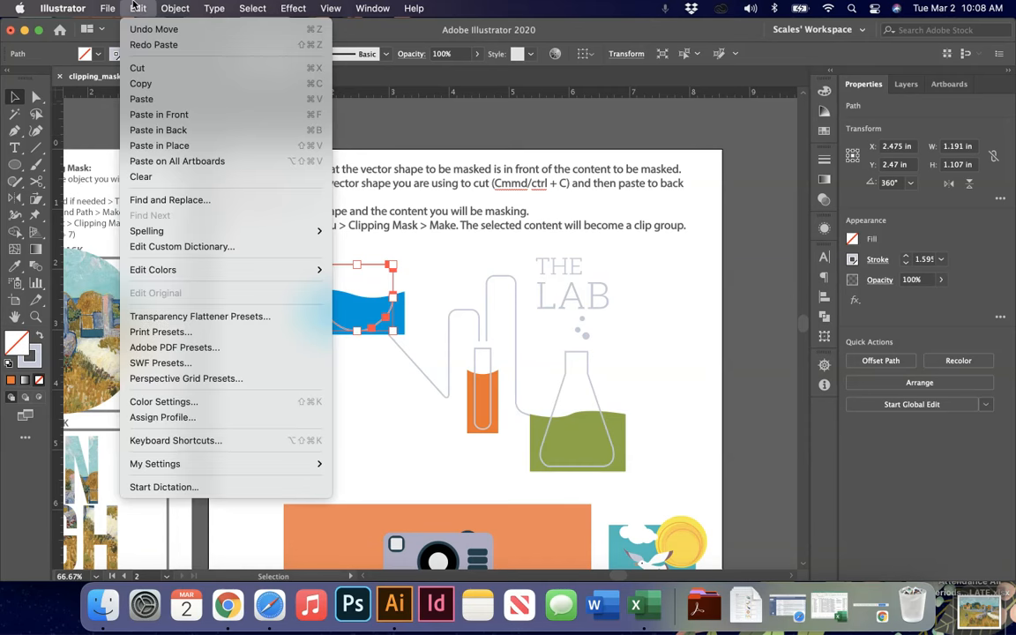
left_click(160, 130)
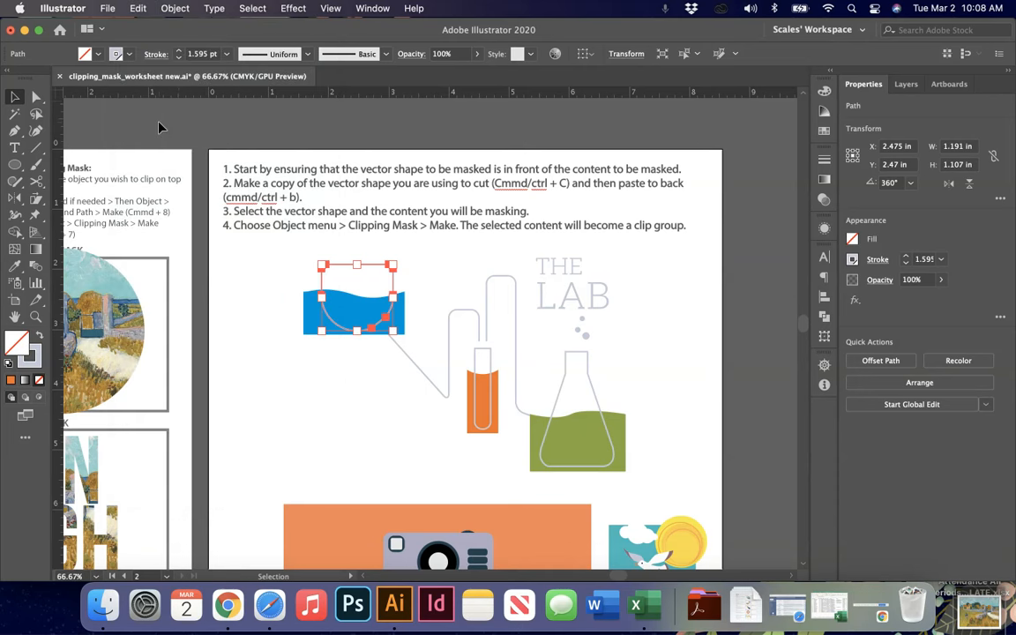
key("super+equal")
key("super+equal")
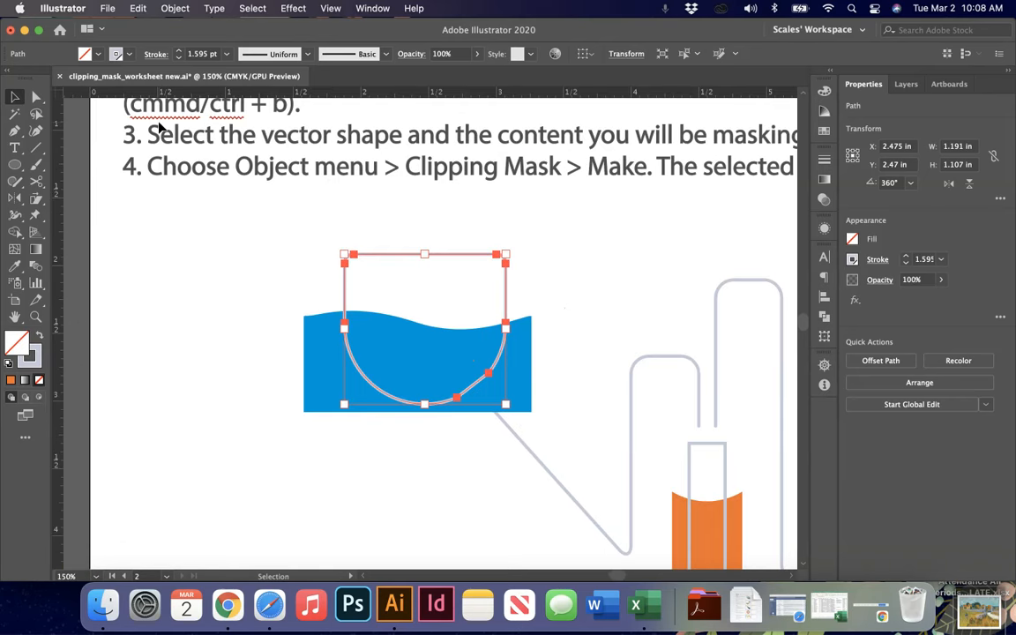
Make a clipping mask from one round vessel outline and the blue liquid
left_click(322, 377, "shift")
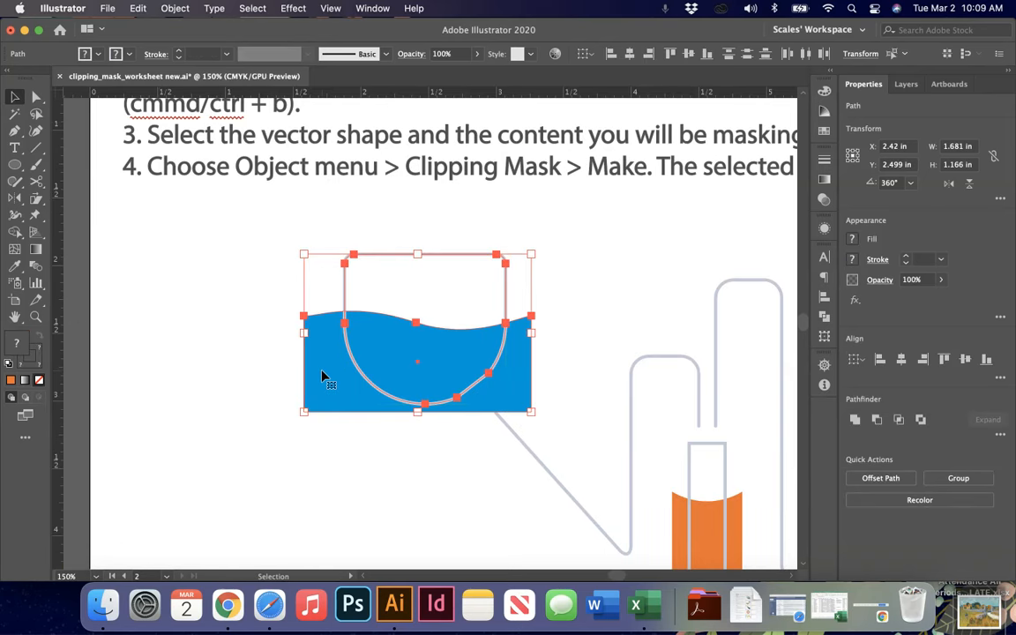
left_click(174, 8)
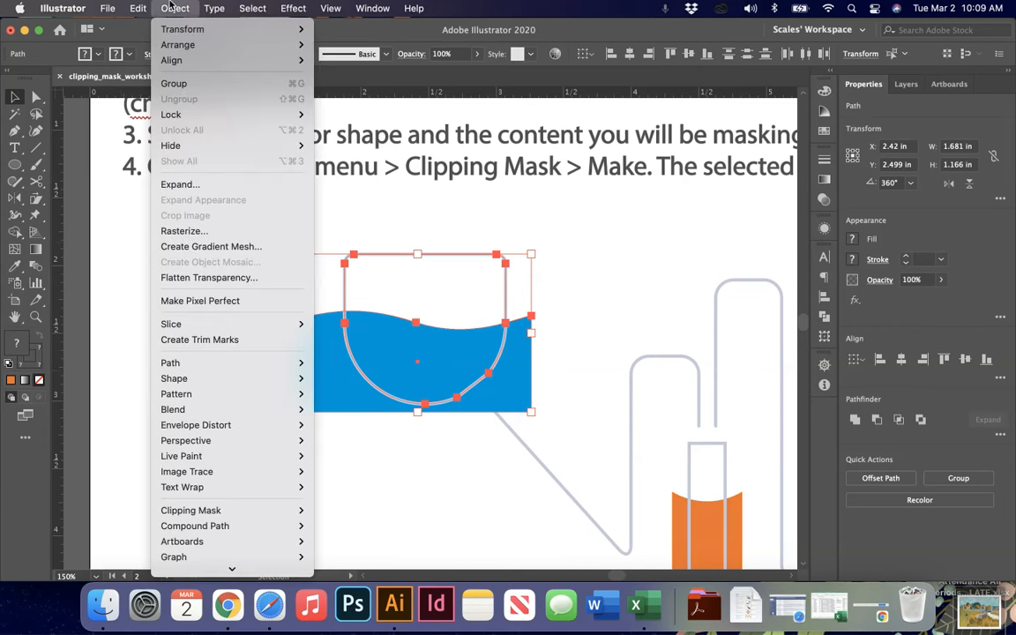
mouse_move(248, 515)
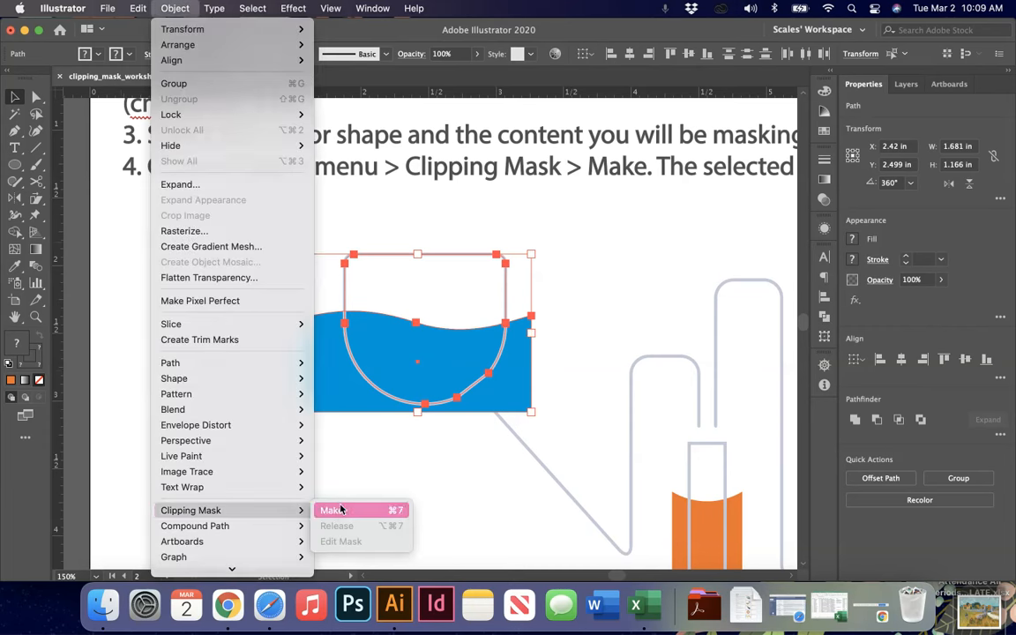
left_click(340, 510)
left_click(341, 510)
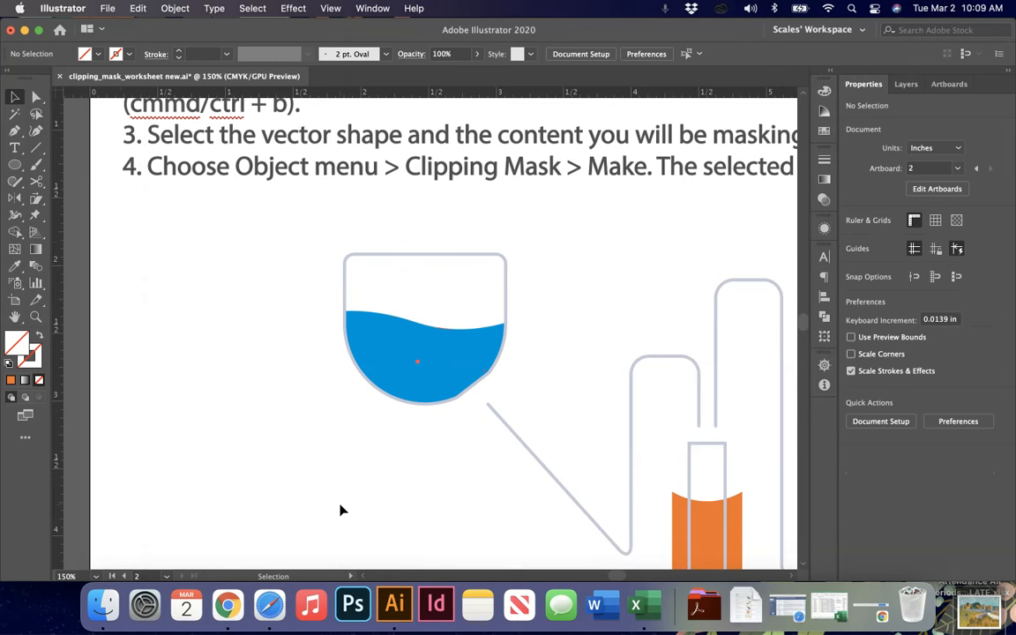
key("super+minus")
key("super+minus")
scroll(340, 510, "right", 3)
scroll(340, 510, "down", 1)
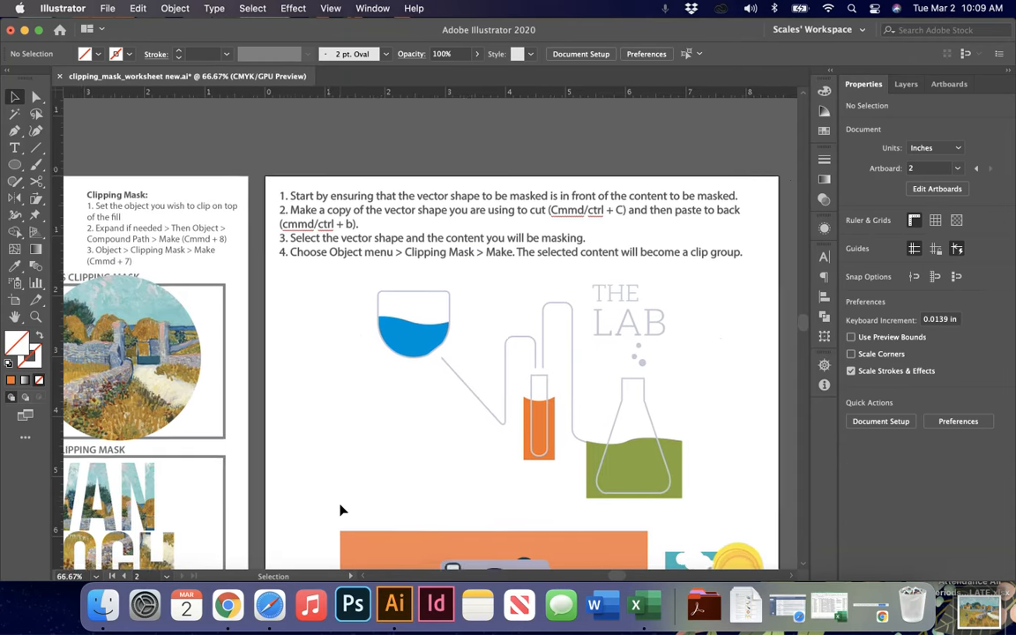
Try to make a clipping mask from the orange liquid and the only test tube outline, and undo it
left_click(441, 365)
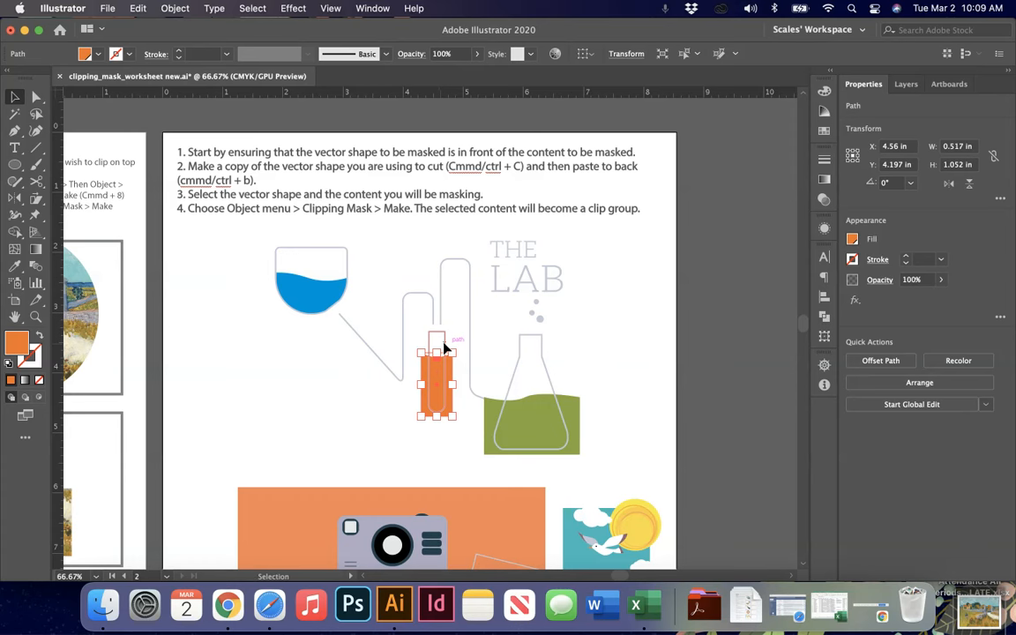
key("super+minus")
key("super+plus")
key("super+plus")
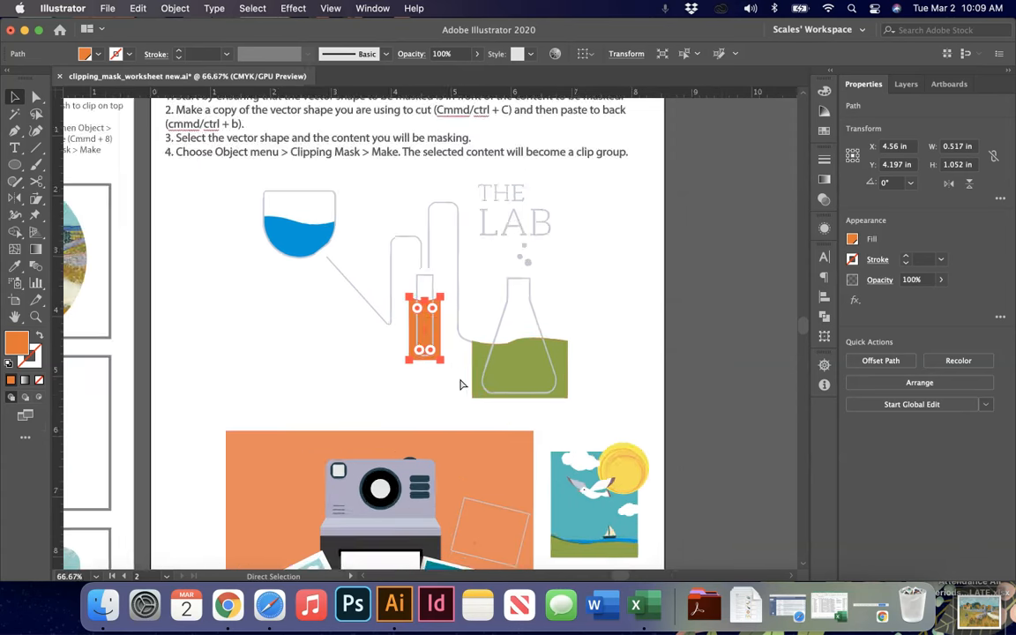
left_click(434, 264, "shift")
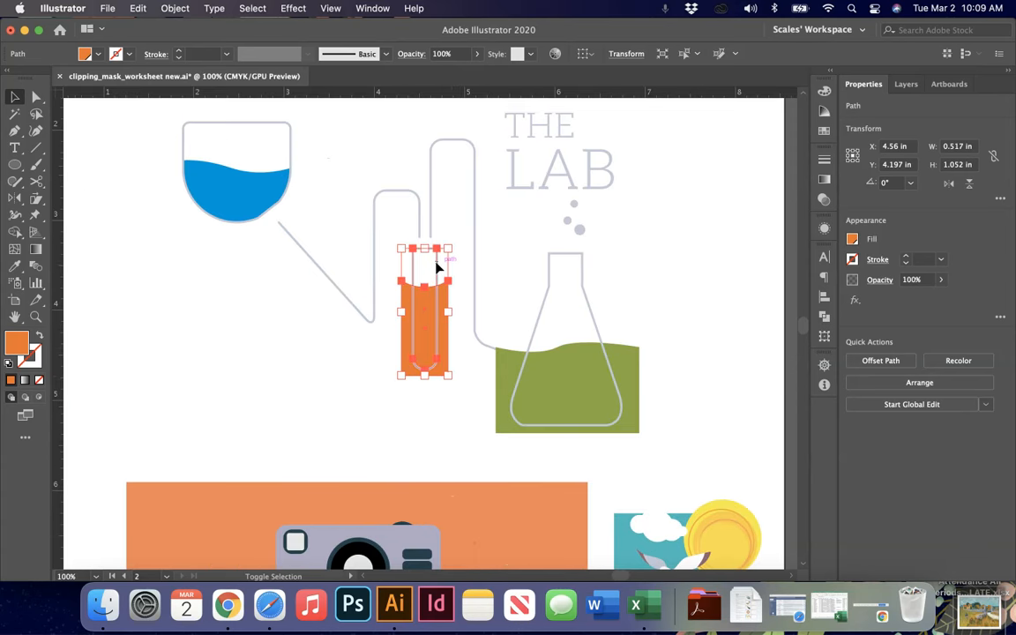
left_click(173, 8)
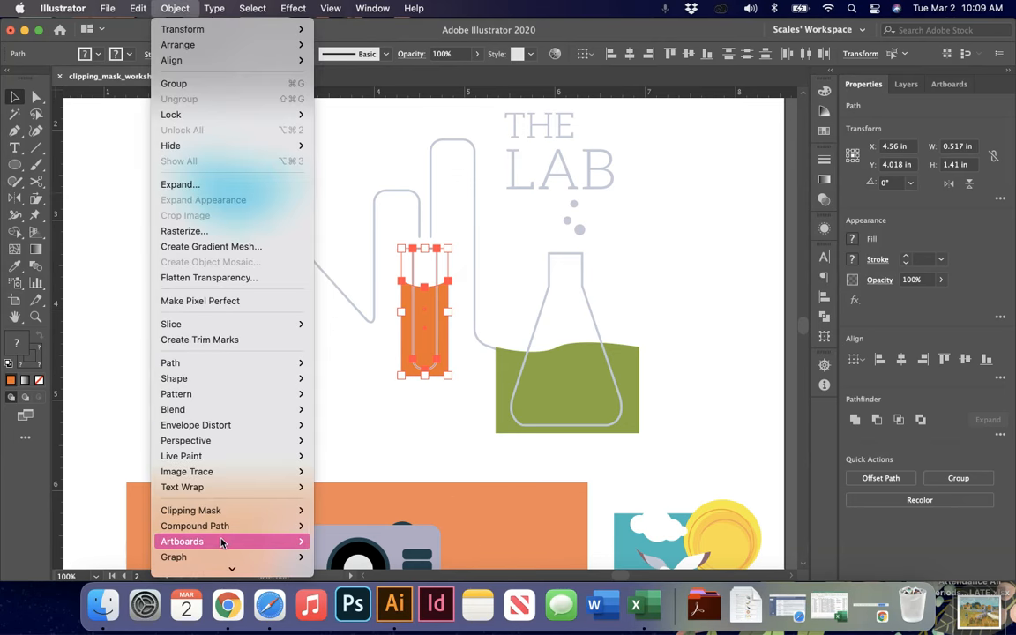
mouse_move(225, 511)
left_click(334, 512)
left_click(335, 432)
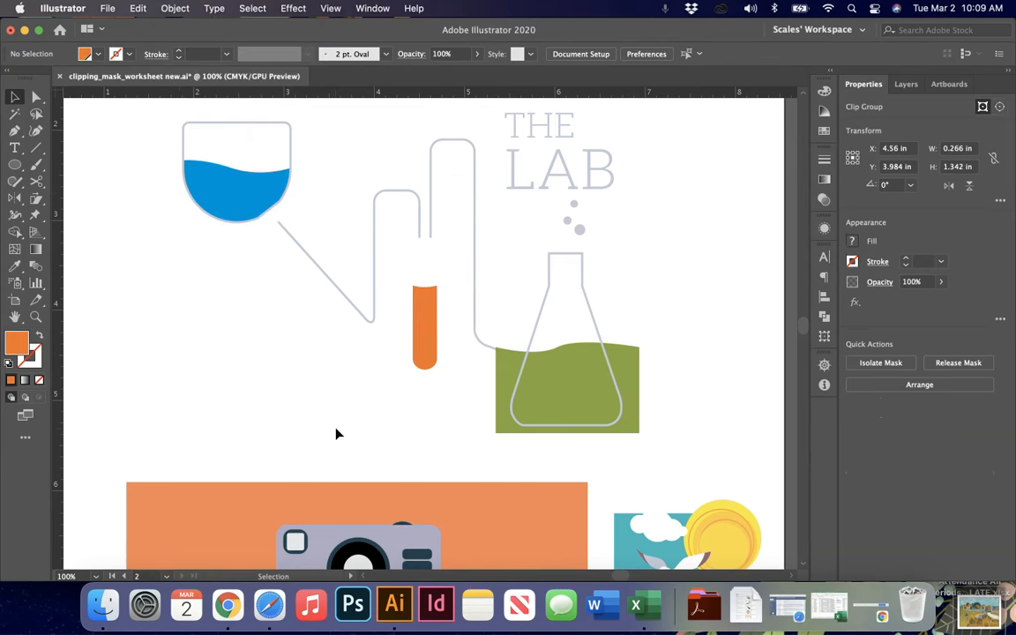
key("super+z")
left_click(336, 430)
Copy the test tube's outline and paste the duplicate in back of the original
left_click(435, 266)
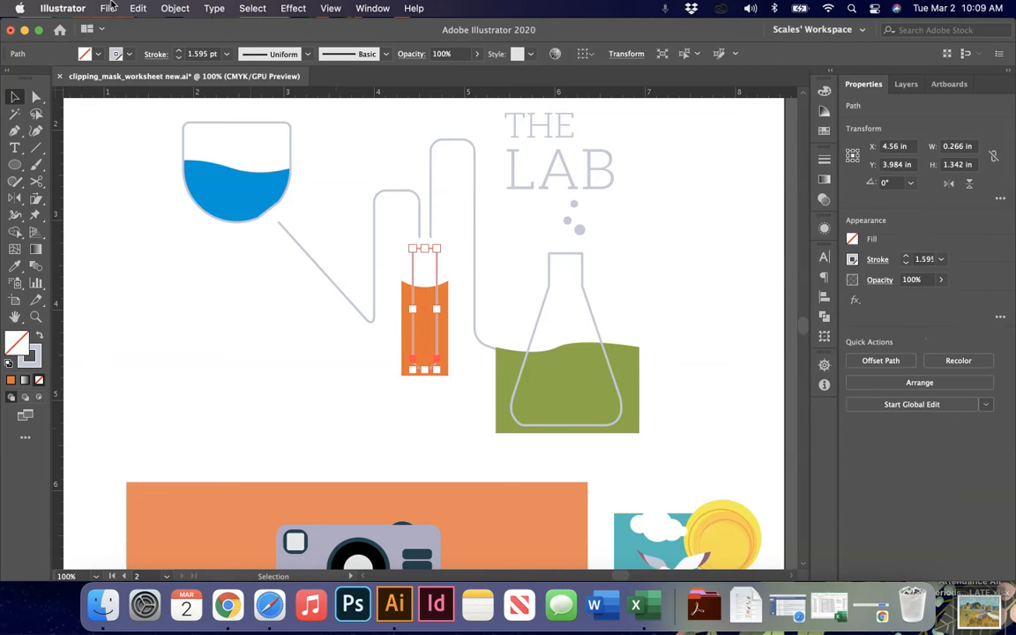
left_click(138, 8)
left_click(160, 80)
left_click(139, 8)
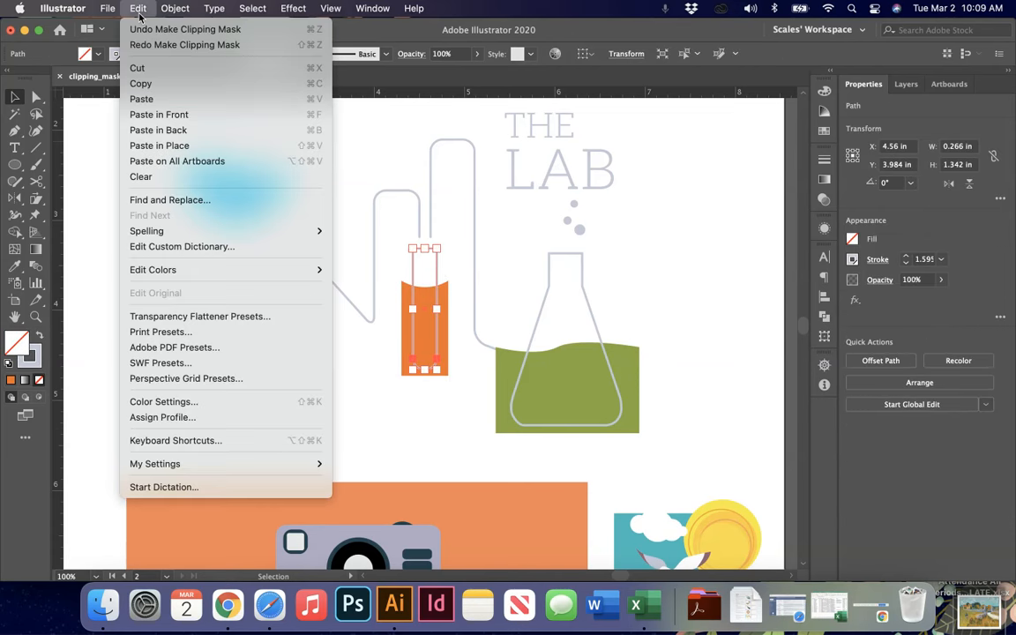
left_click(168, 130)
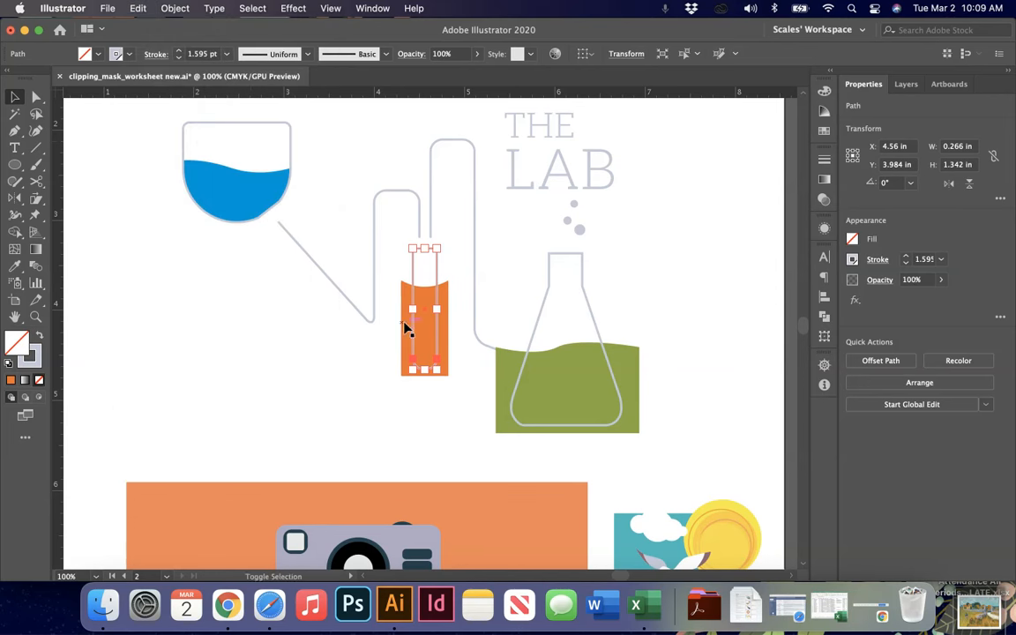
Make a clipping mask from one test tube outline and the orange liquid
left_click(405, 330, "shift")
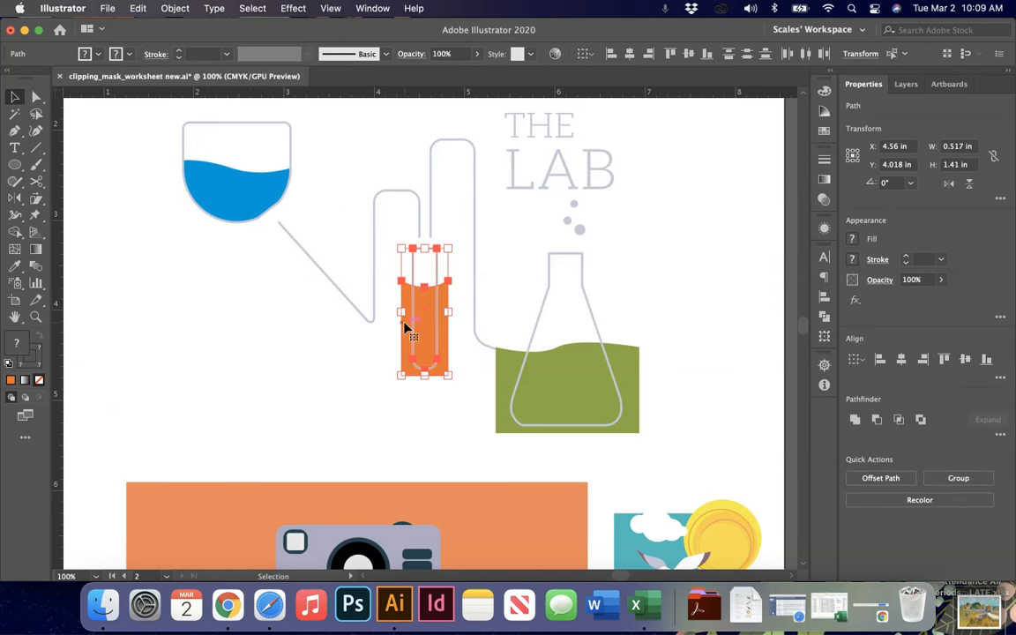
left_click(175, 8)
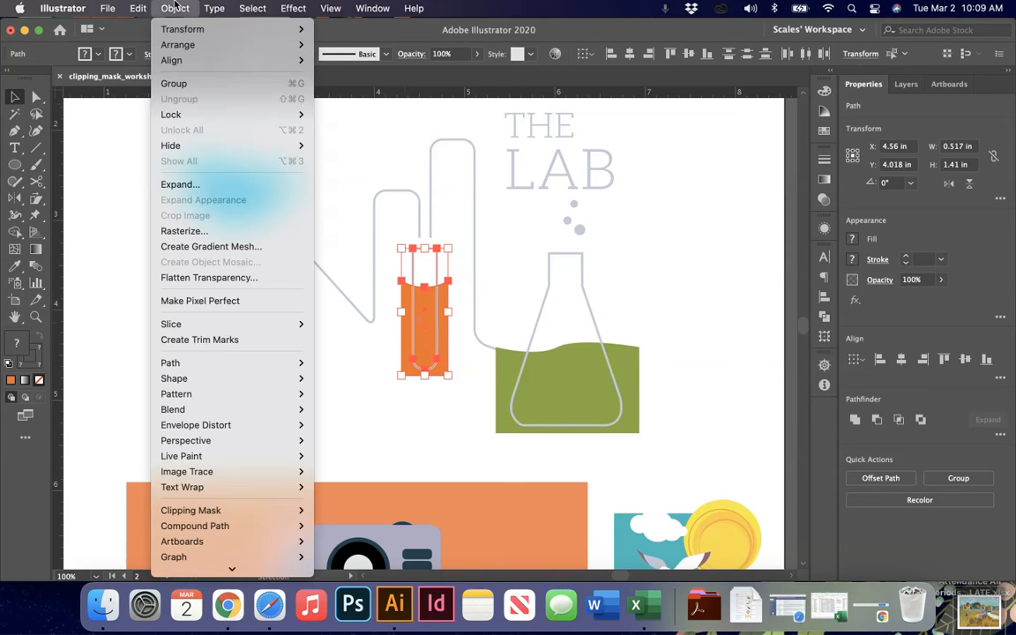
mouse_move(239, 510)
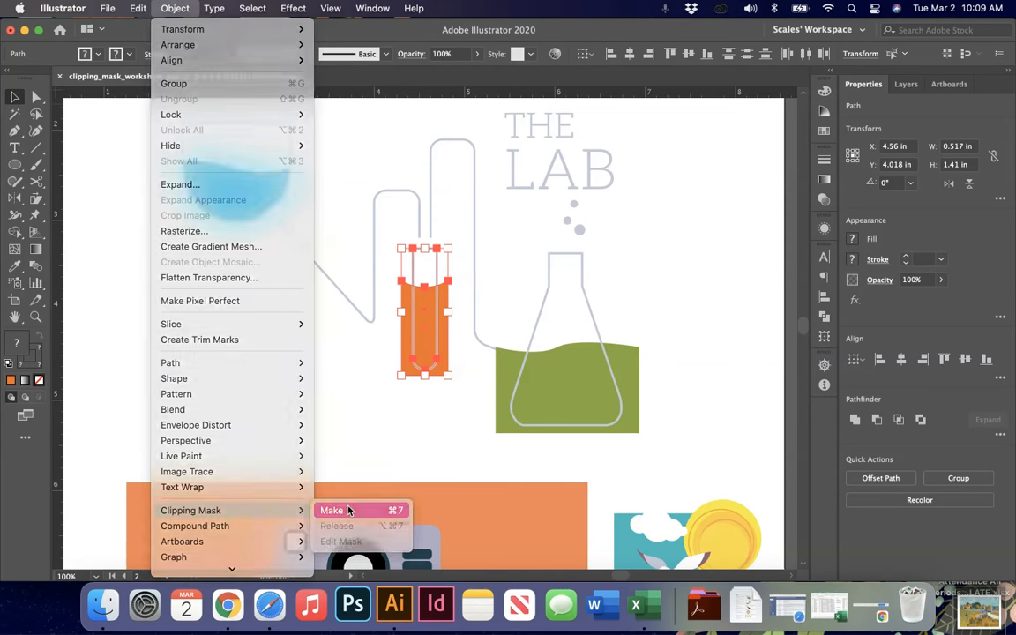
left_click(331, 509)
left_click(318, 423)
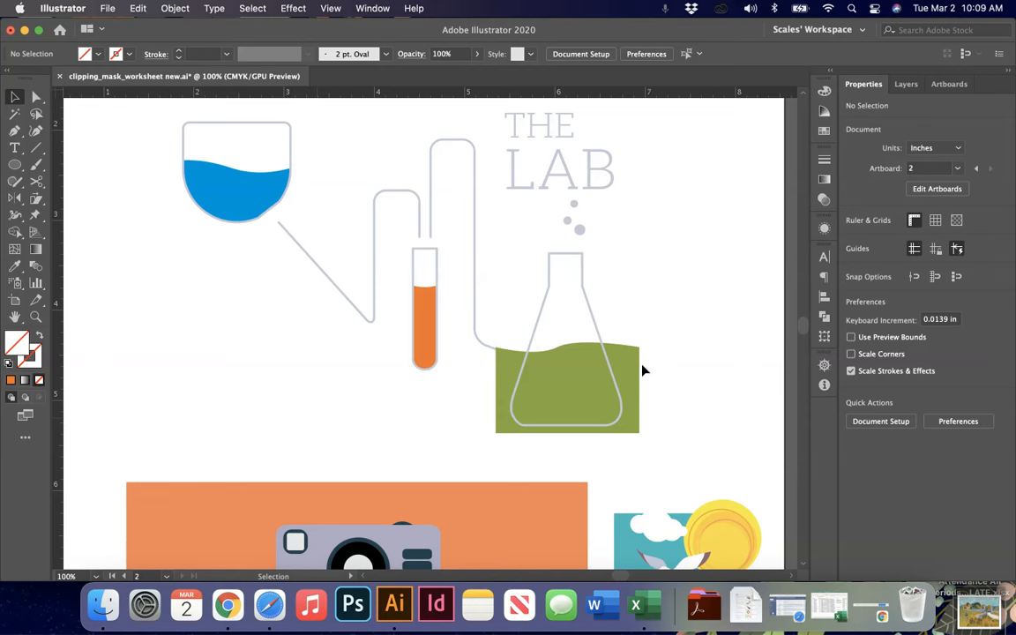
Isolate the round vessel's clip group and shift the blue liquid inside it about 0.26 in to the right
double_click(209, 197)
left_click_drag(209, 197, 231, 194)
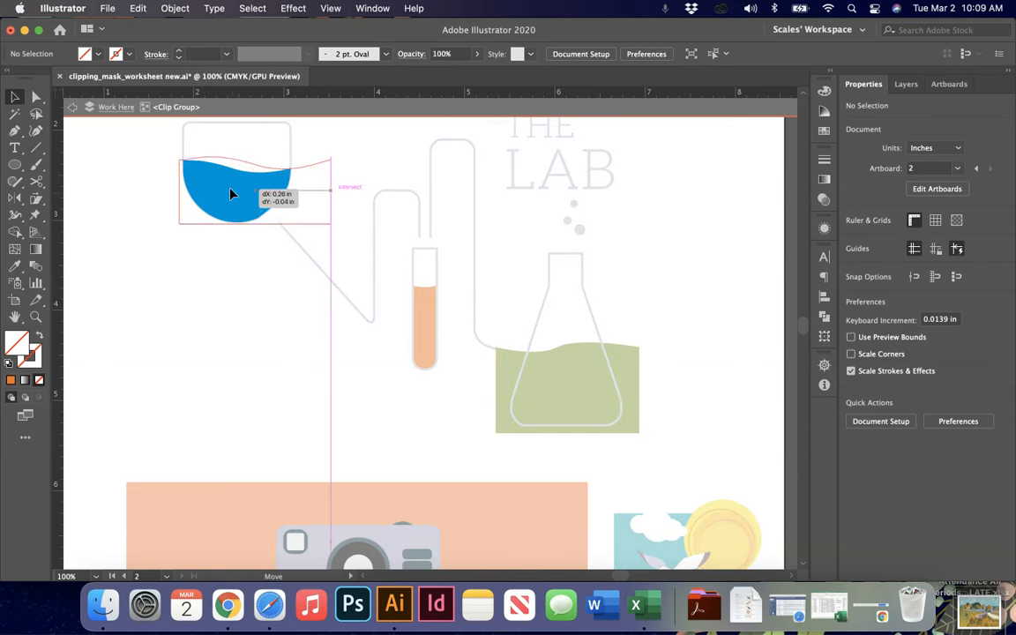
left_click(198, 307)
double_click(198, 307)
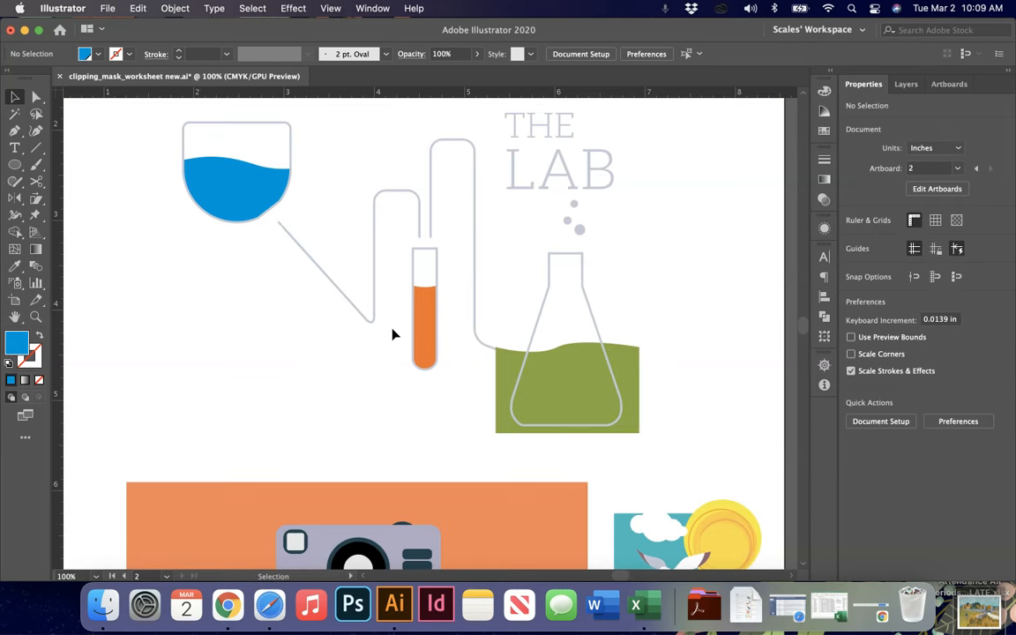
Release the clipping mask on the round vessel's blue liquid
scroll(394, 334, "down", 3)
scroll(394, 334, "up", 5)
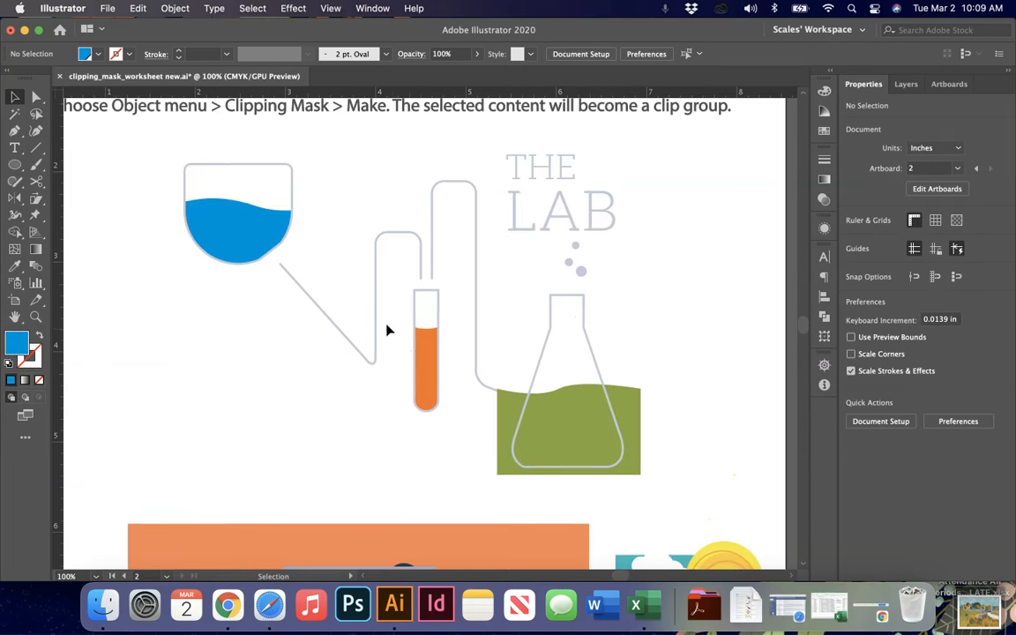
left_click(273, 225)
right_click(272, 224)
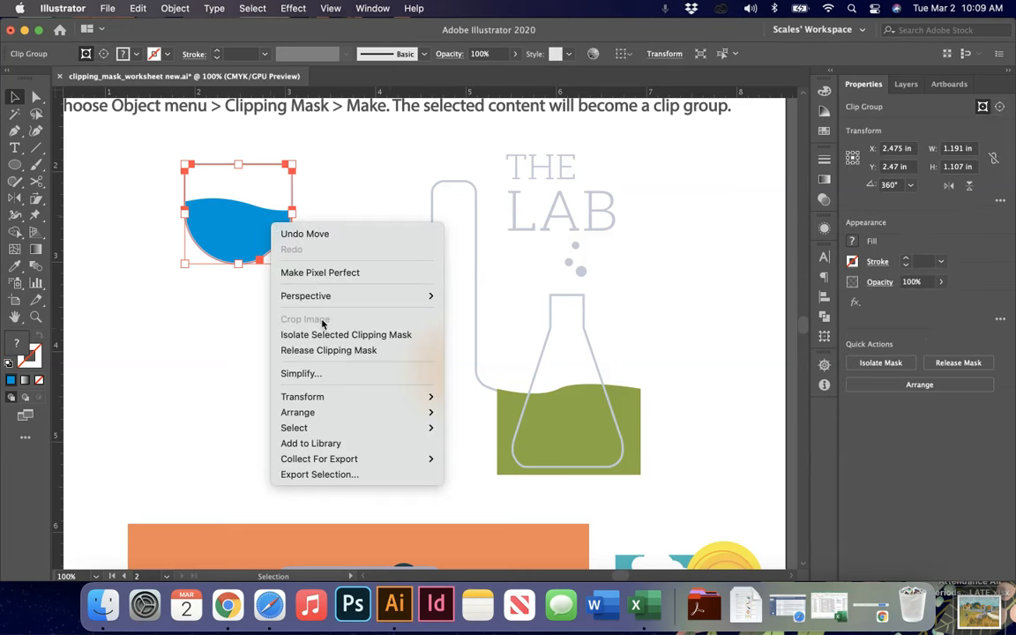
left_click(343, 356)
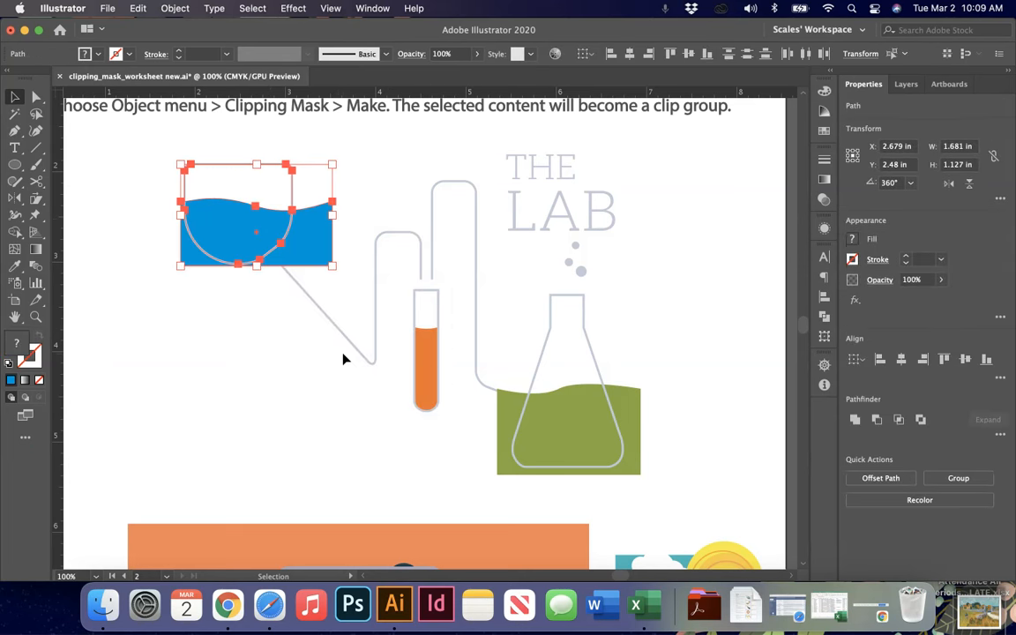
left_click(269, 373)
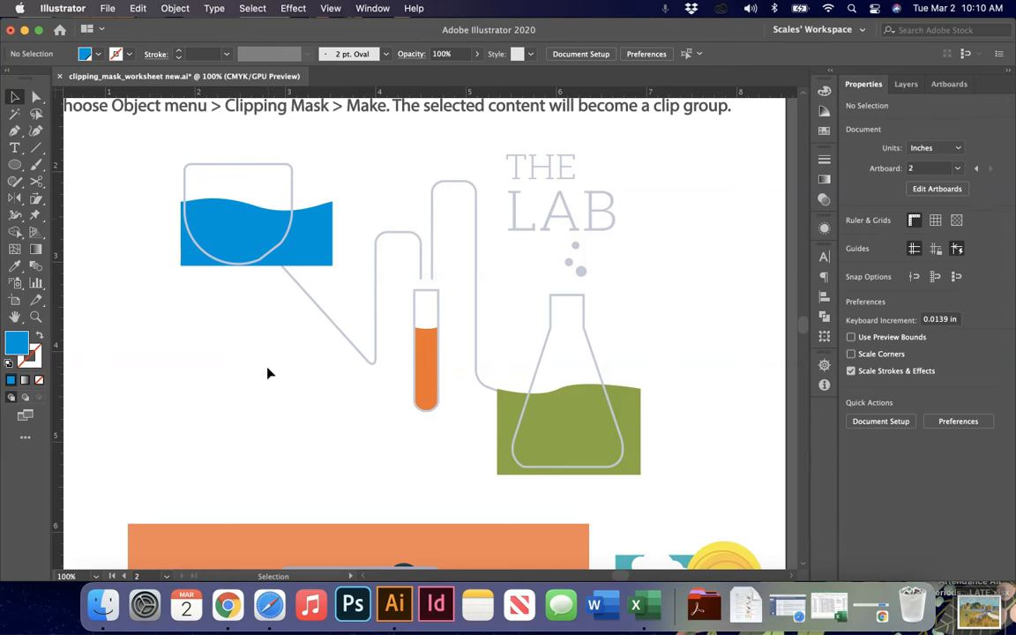
Move the white rectangle below the seaside illustration up over its seagull and part of the sun
scroll(269, 373, "down", 10)
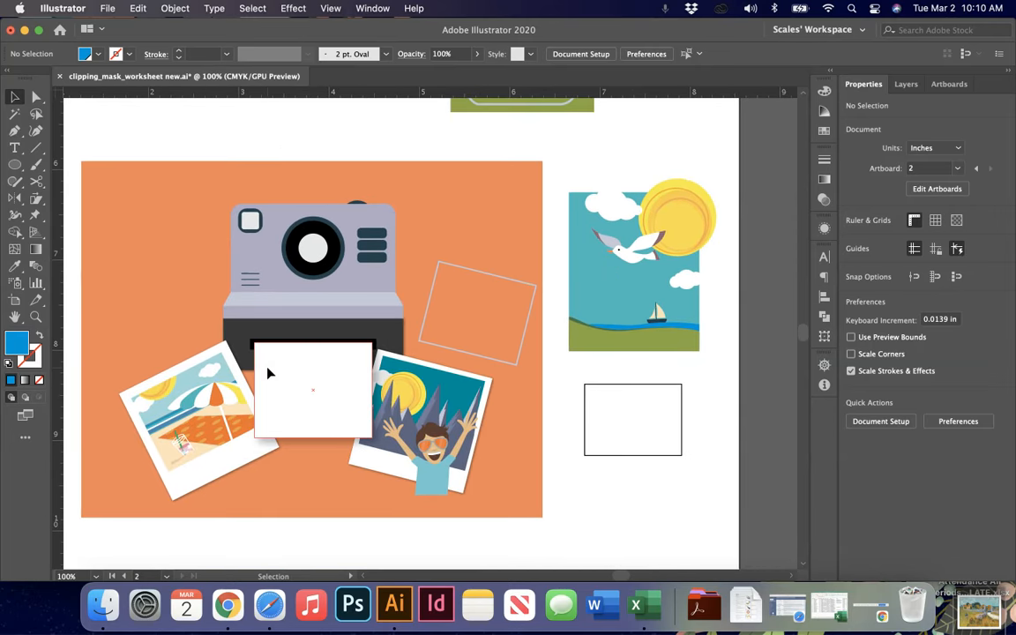
left_click(588, 433)
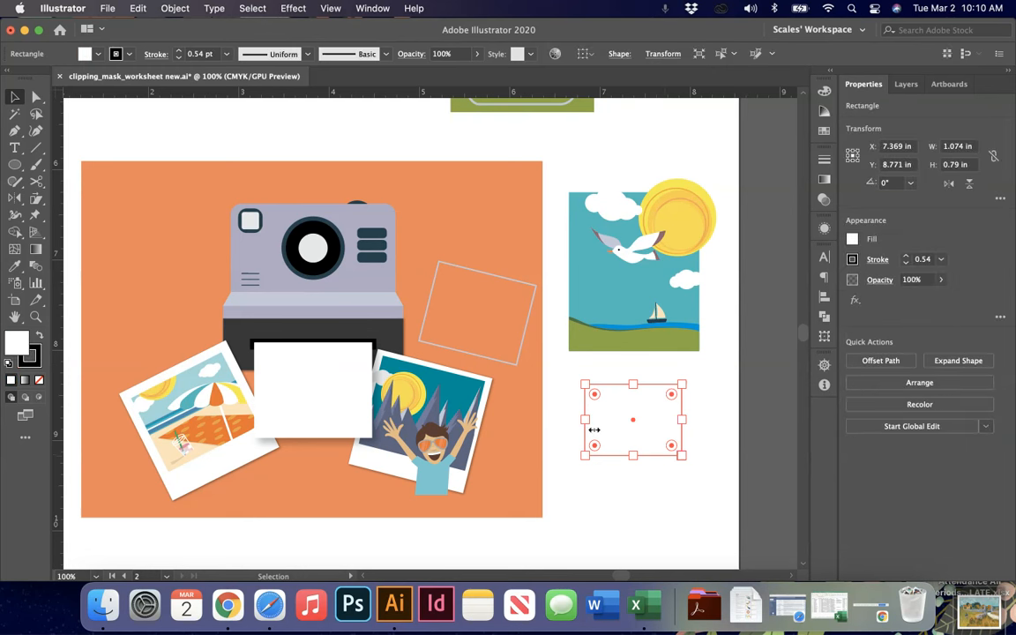
left_click_drag(642, 438, 638, 262)
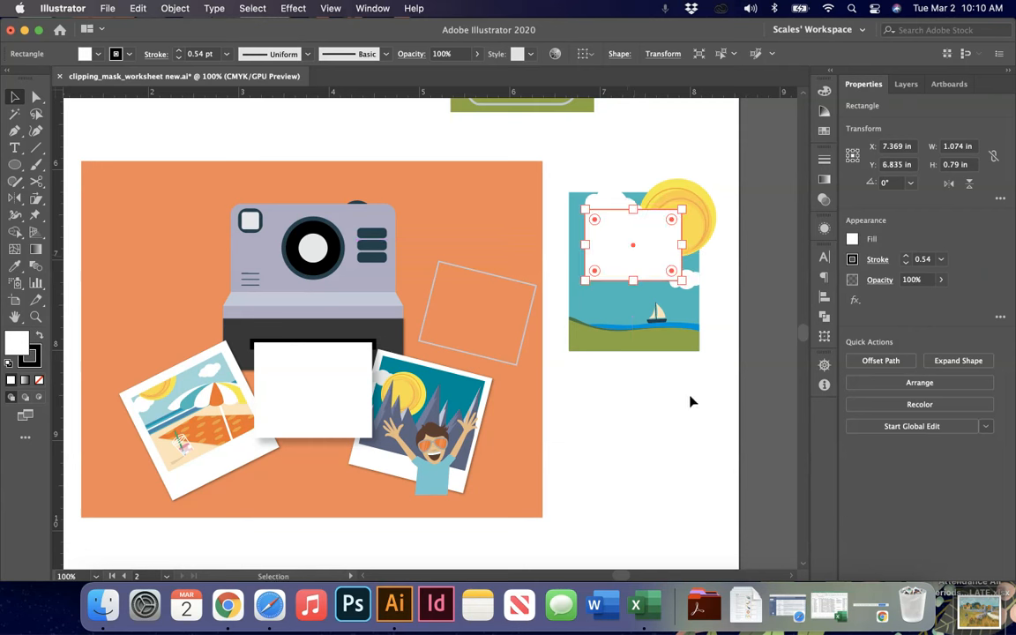
Make a clipping mask from the white rectangle and all the artwork of the seaside illustration
left_click(717, 388)
left_click_drag(718, 389, 578, 193)
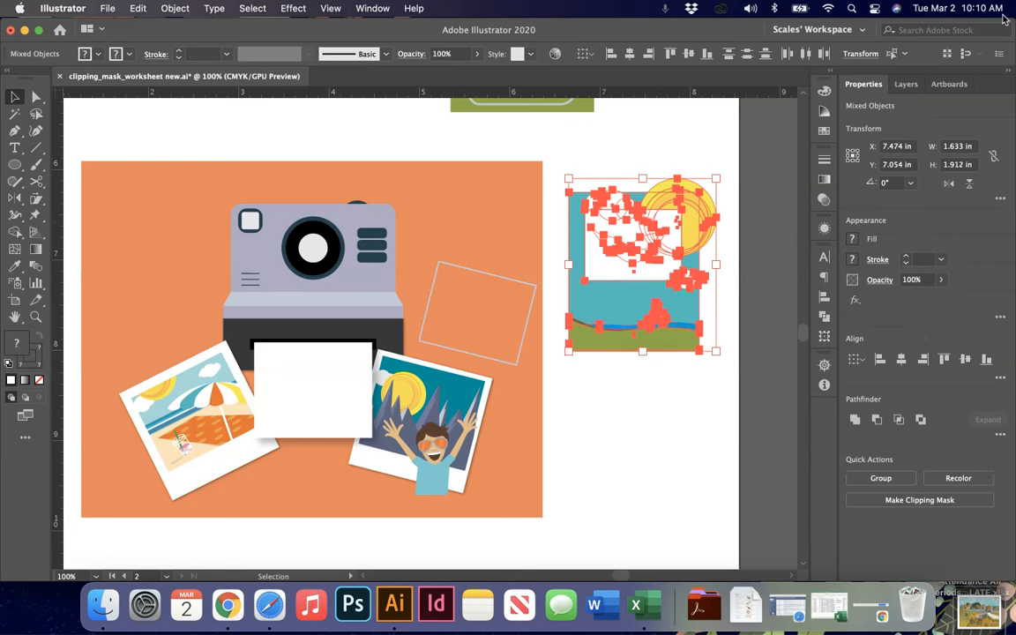
key("super+equal")
key("super+equal")
key("super+equal")
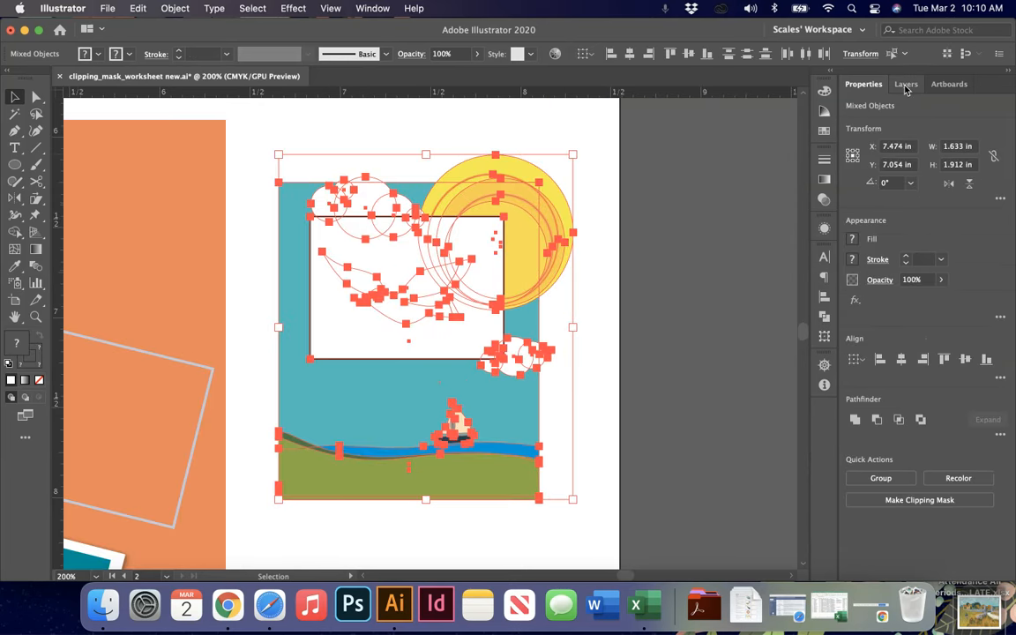
scroll(585, 181, "up", 5)
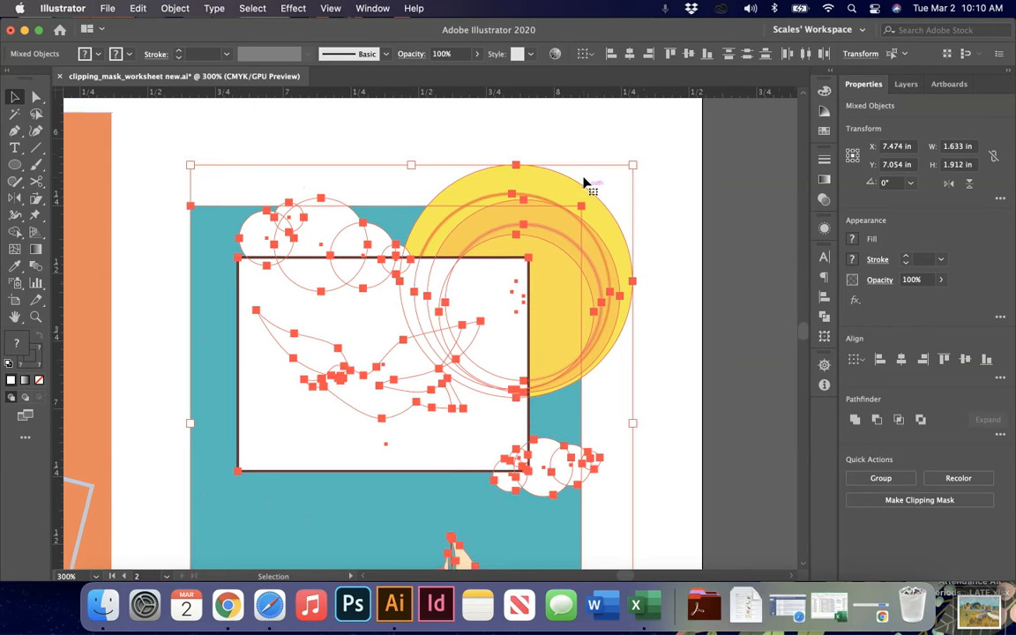
scroll(535, 380, "down", 2)
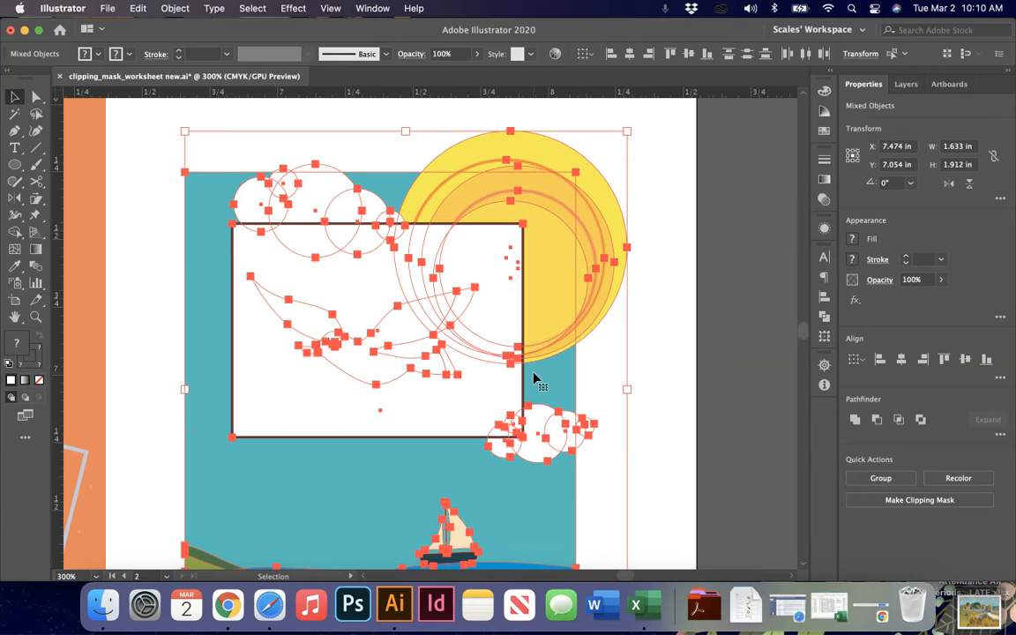
key("super+minus")
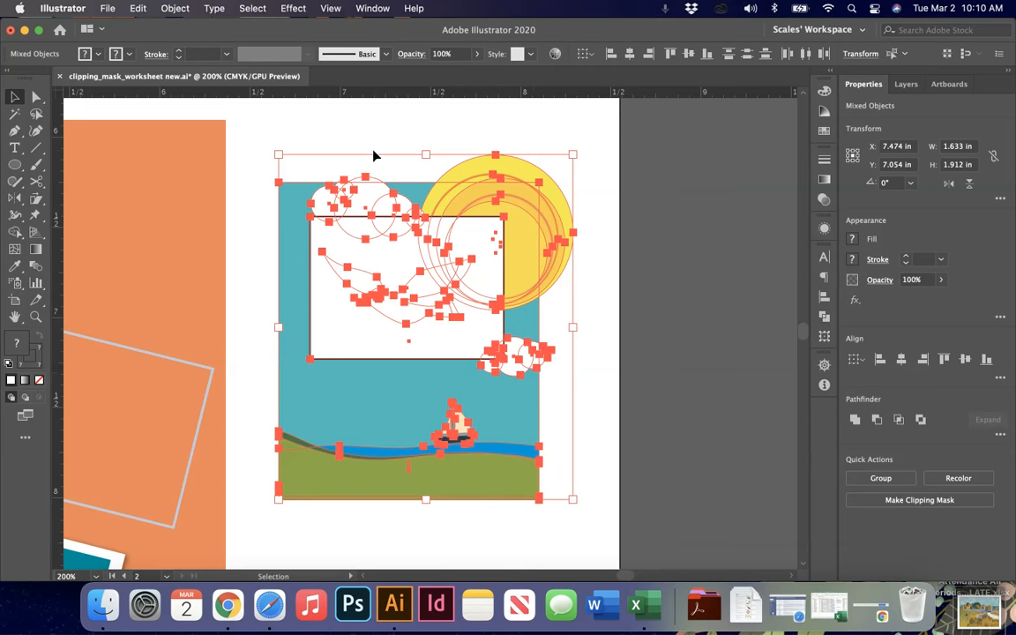
left_click(161, 7)
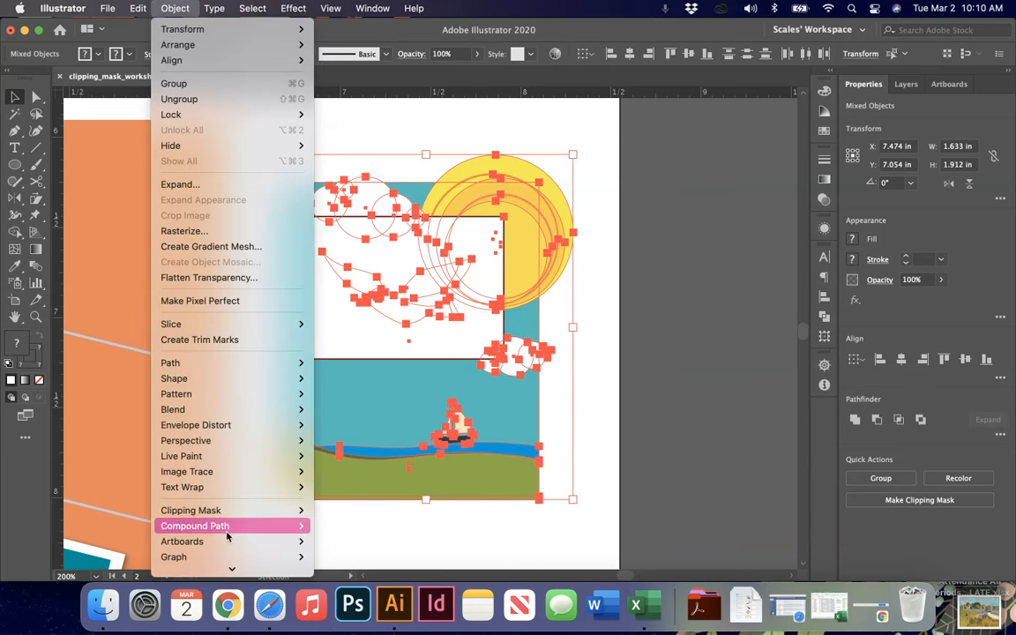
mouse_move(227, 510)
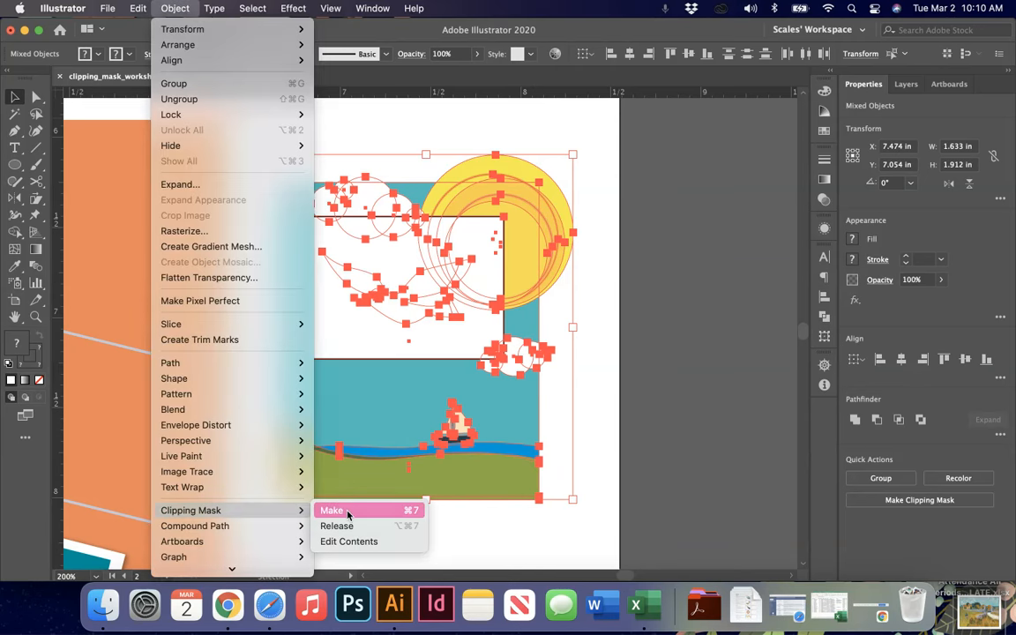
left_click(348, 512)
left_click(431, 480)
Place the clipped seagull picture on the blank instant photo coming out of the camera
key("super+minus")
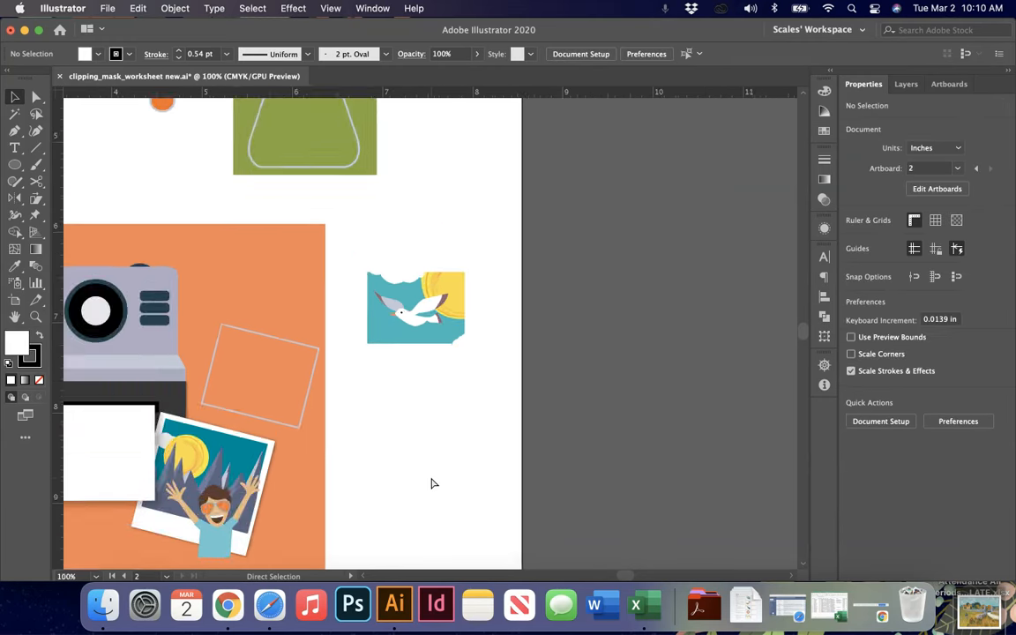
key("super+minus")
left_click_drag(487, 293, 275, 396)
left_click(615, 445)
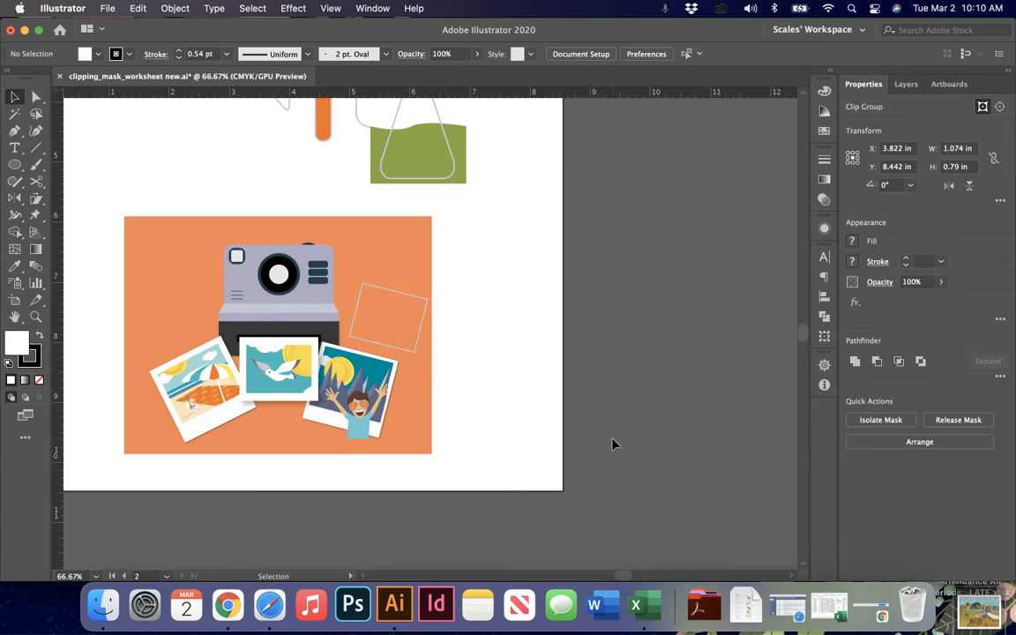
Move the tilted rectangle outline onto the mountain picture of the instant photo with the cheering boy
key("a")
key("super+equal")
key("super+equal")
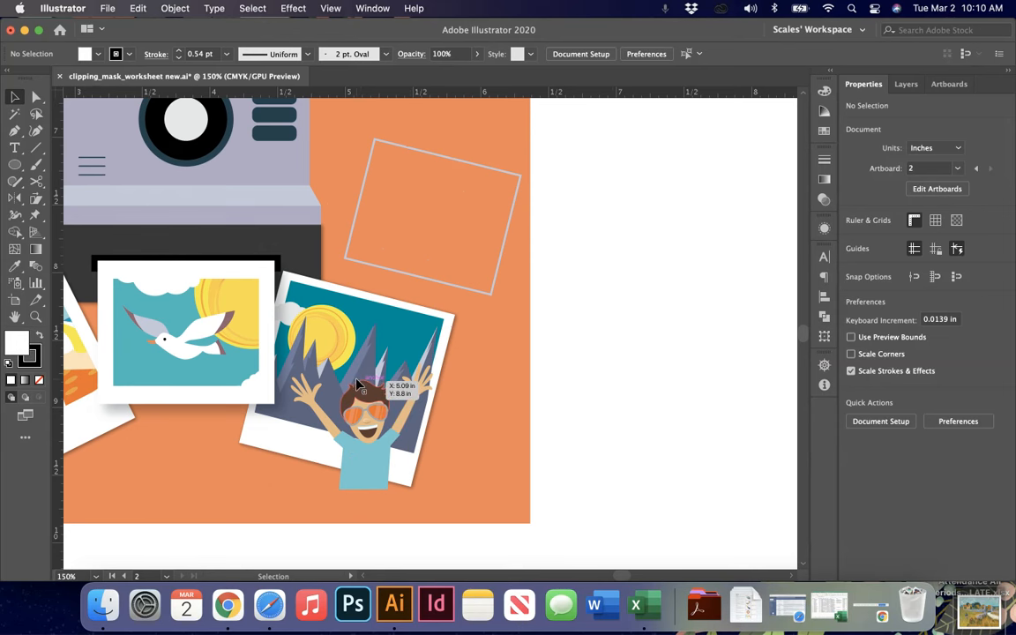
key("super+equal")
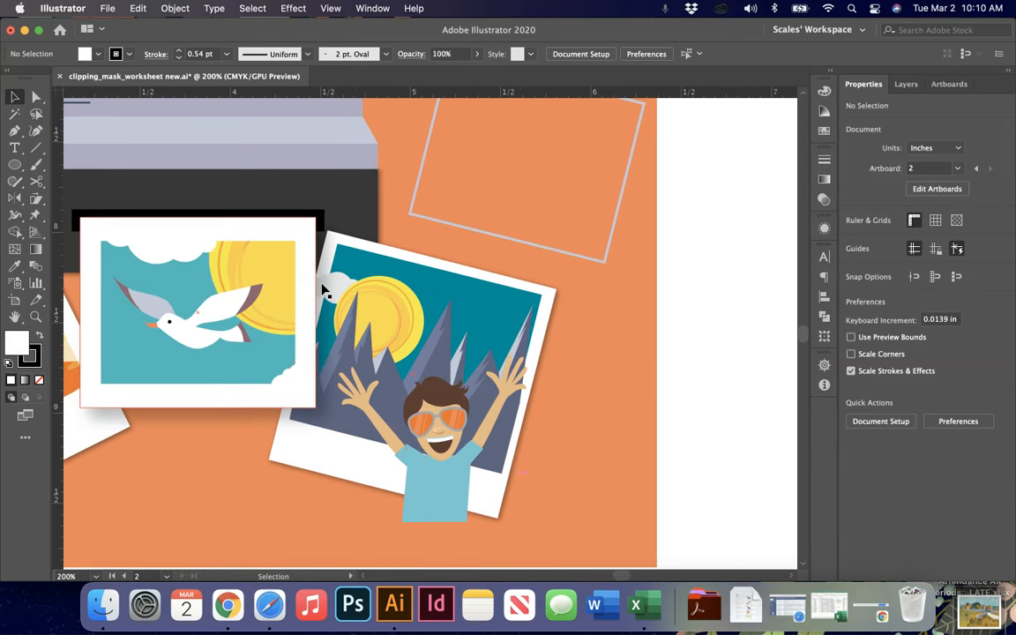
left_click_drag(526, 248, 416, 454)
left_click(503, 302)
left_click(502, 302, "shift")
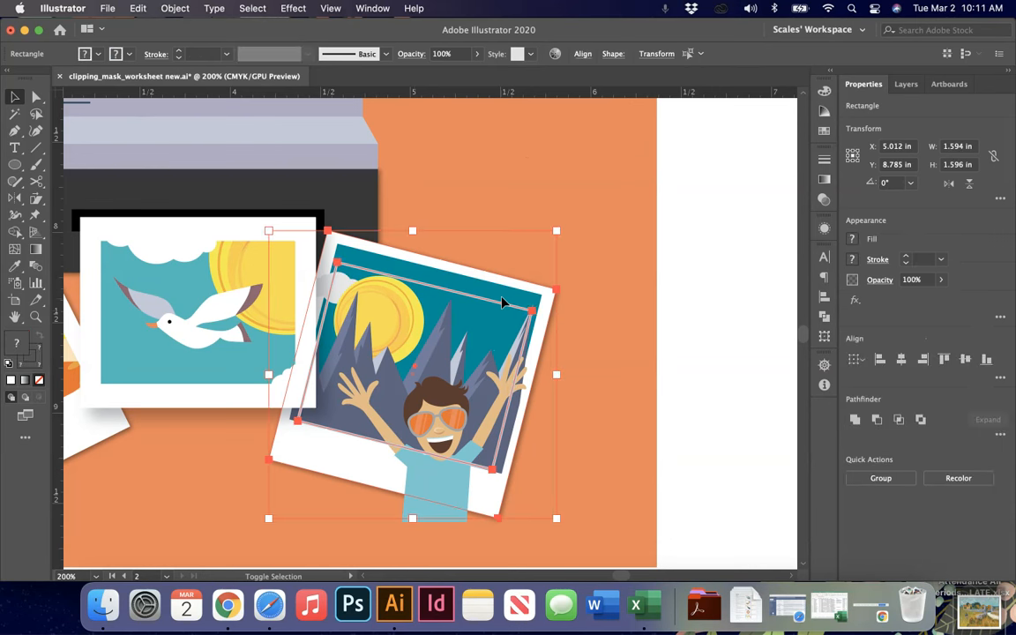
left_click(708, 331)
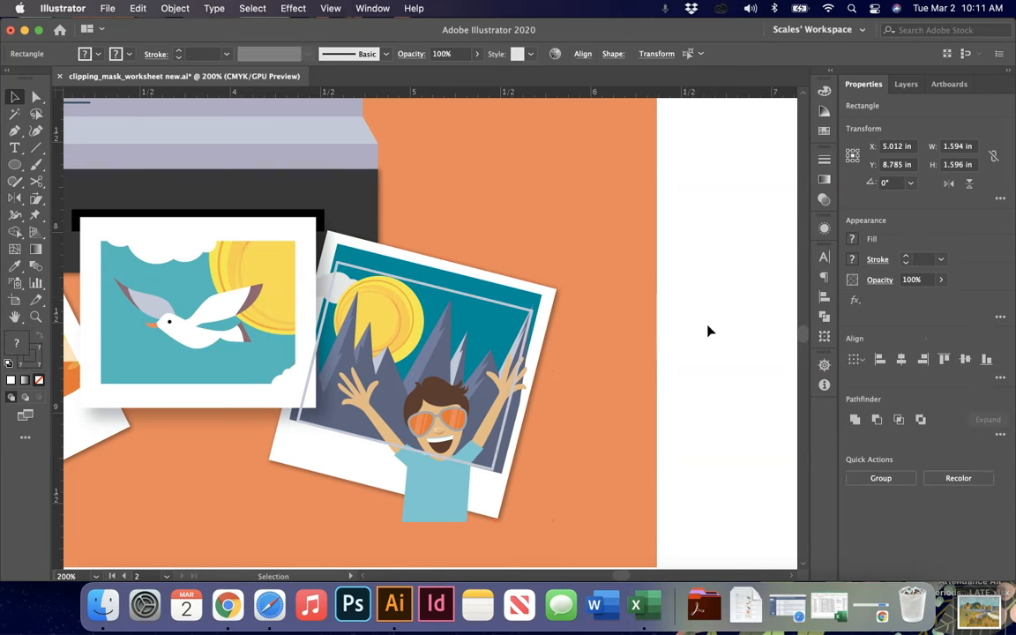
Expand the Work Here layer and select the Mask center outline together with the mountain and cheering boy illustration group
left_click(910, 94)
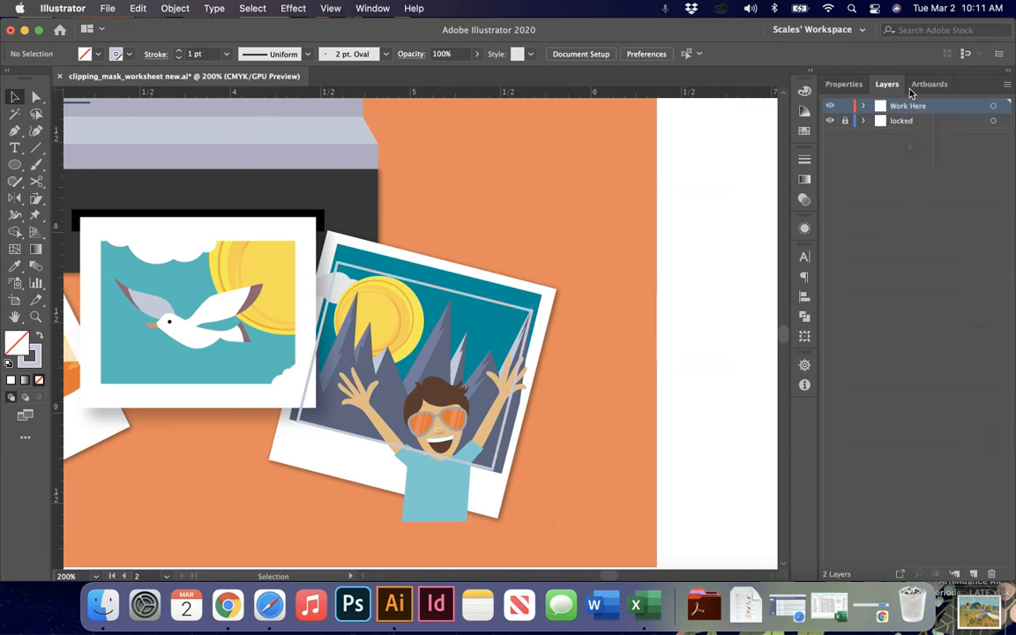
left_click(864, 106)
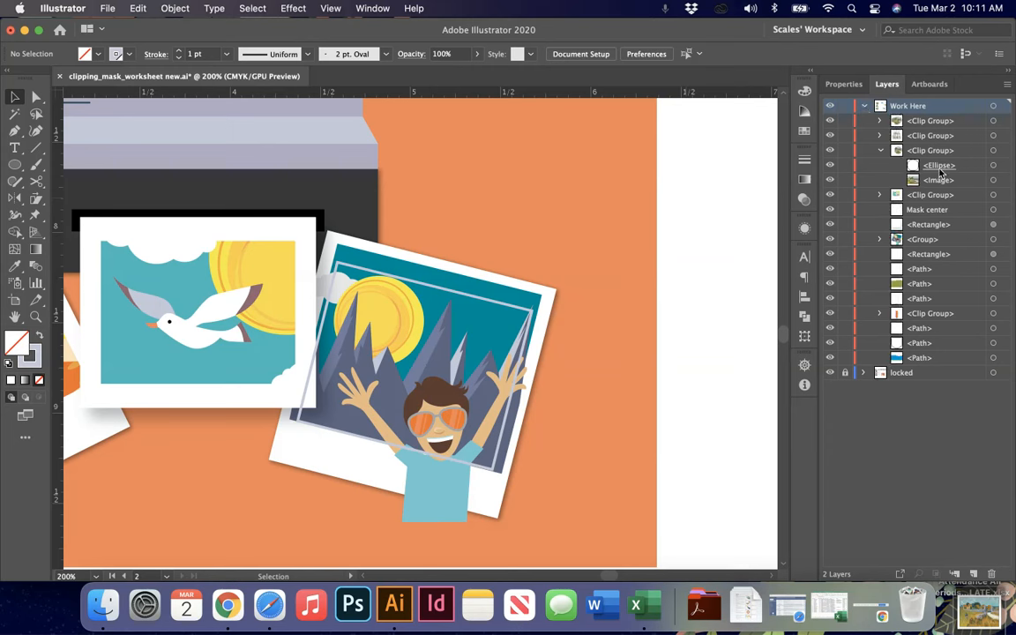
left_click(994, 212)
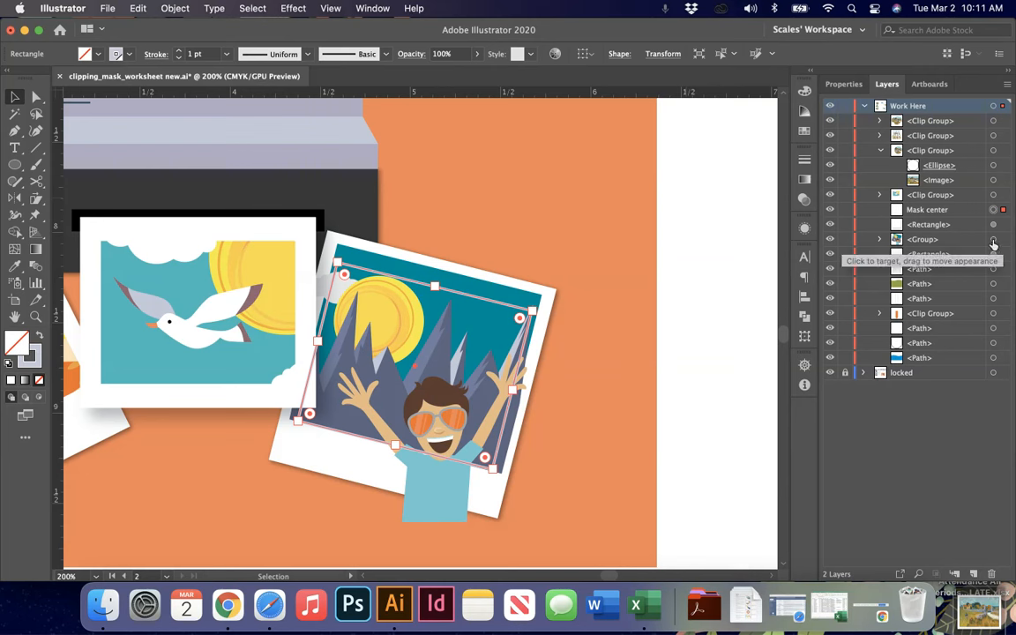
left_click(356, 472)
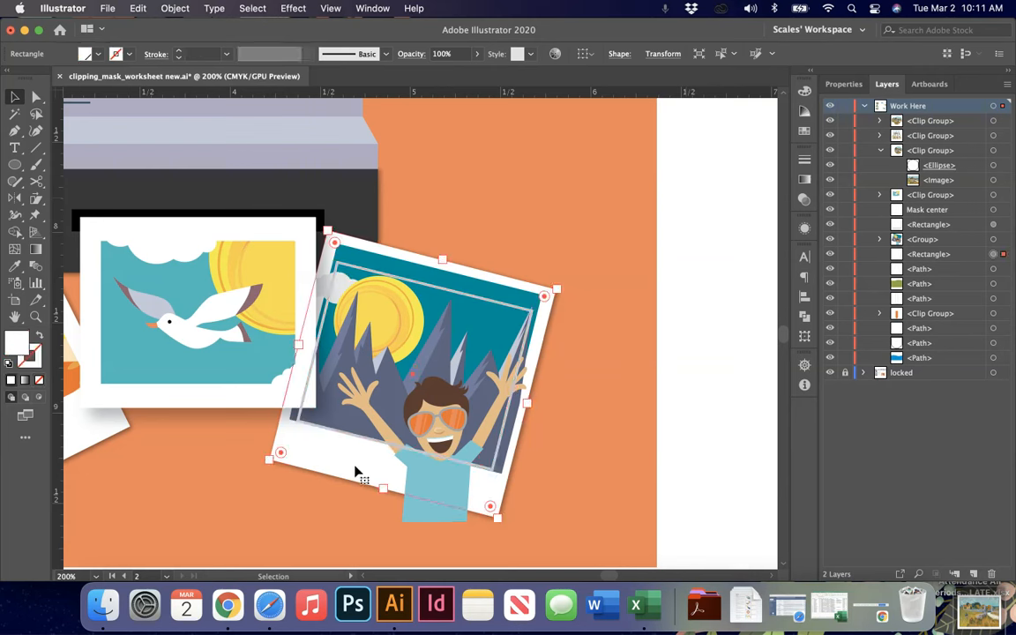
left_click(918, 224)
left_click(994, 224)
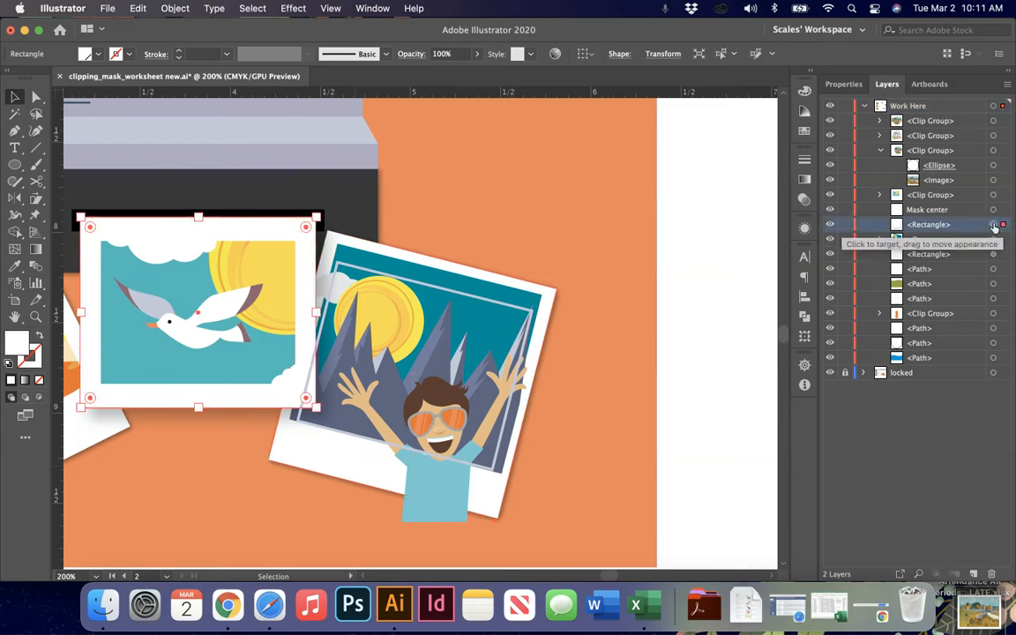
left_click(992, 240)
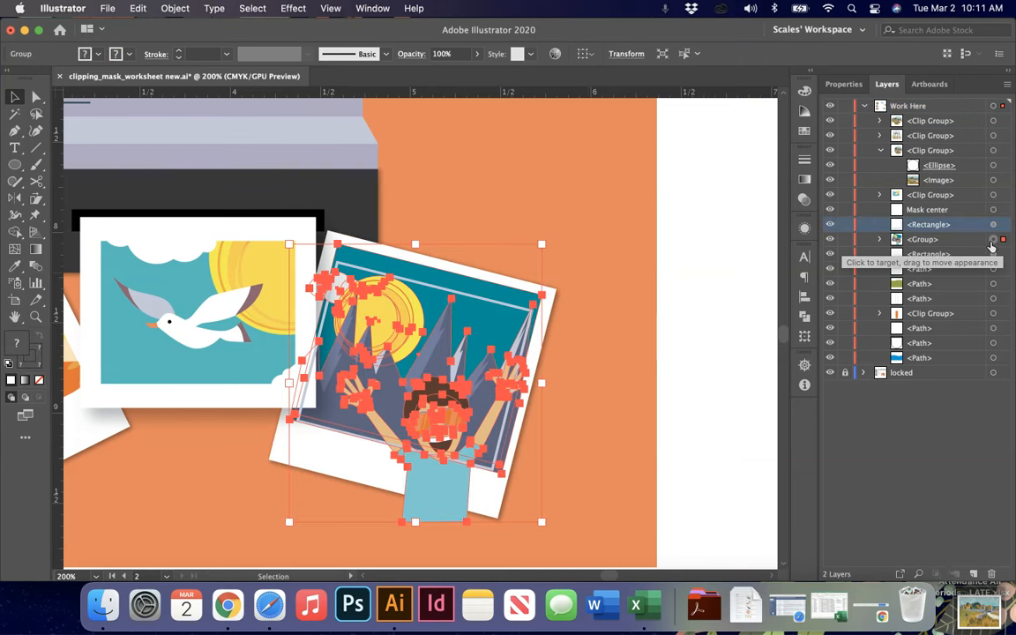
left_click(993, 210, "shift")
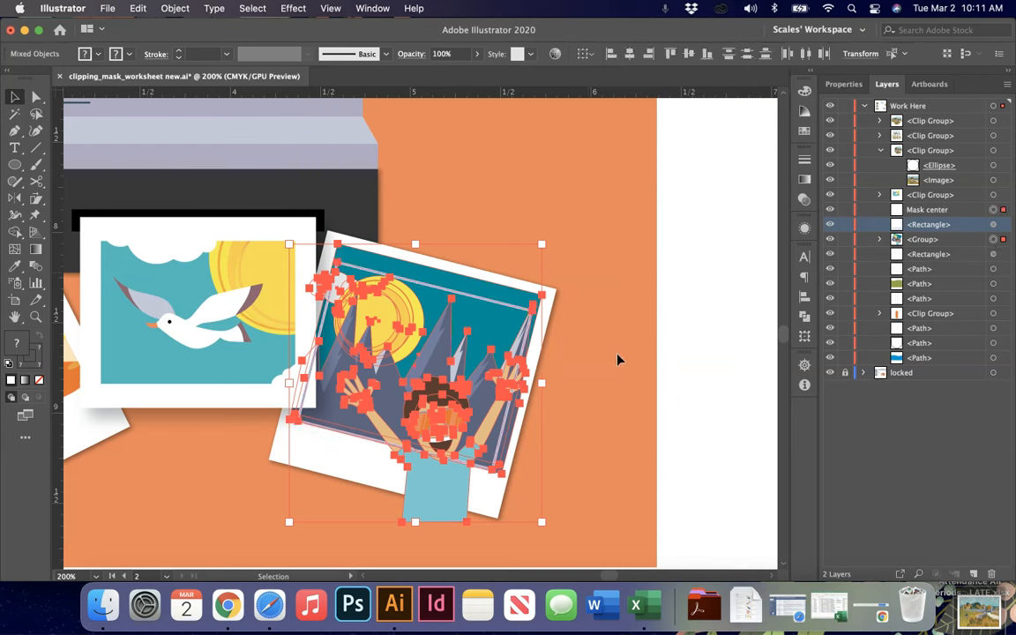
Try a clipping mask with the seagull photo's white frame included, undo it and take that frame out of the selection
left_click(164, 410, "shift")
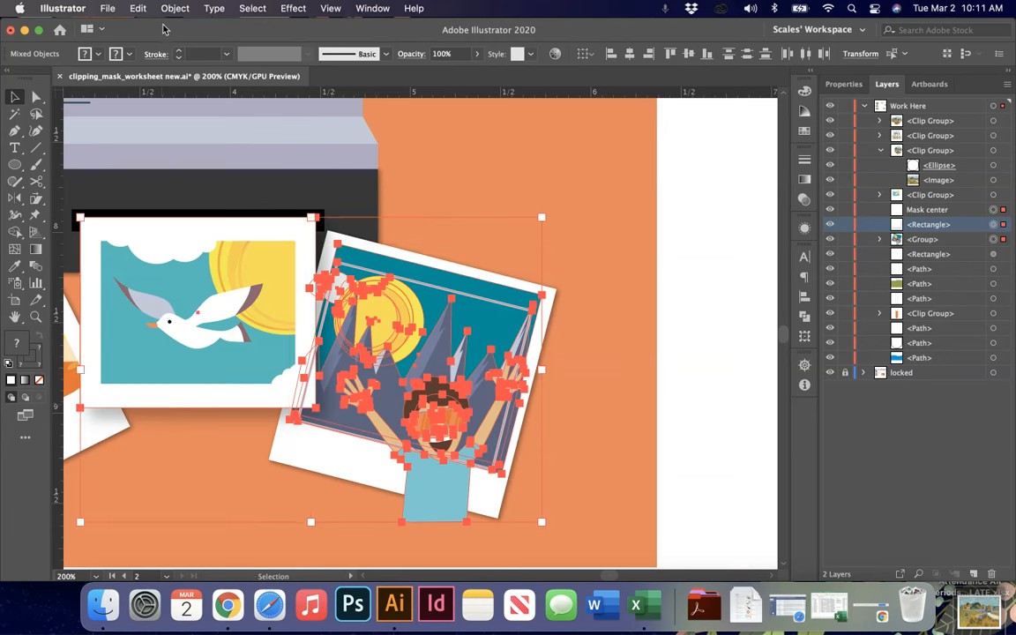
key("super+7")
key("super+z")
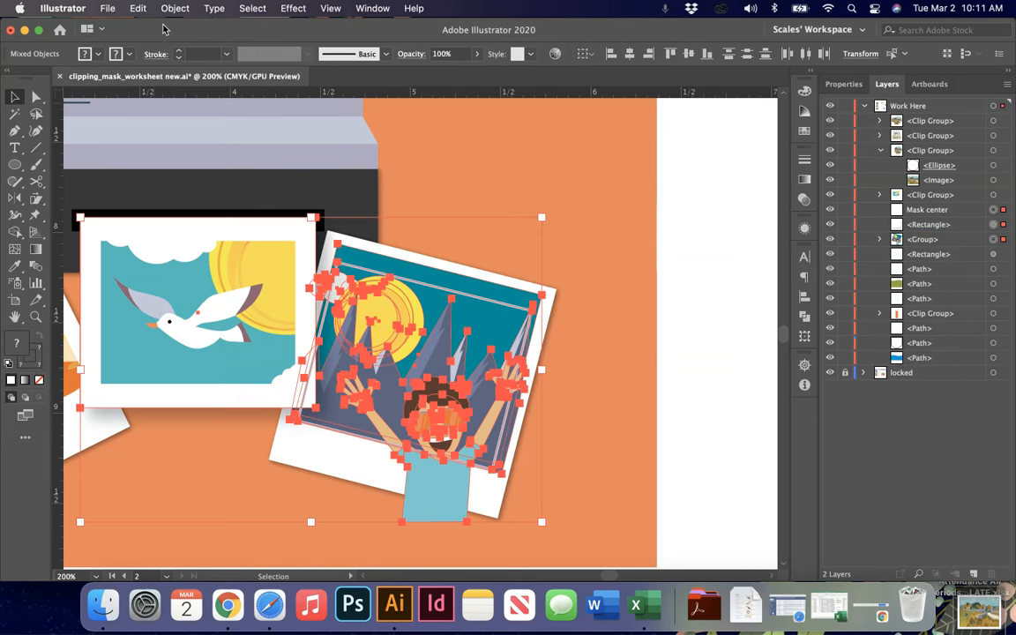
left_click(993, 226, "shift")
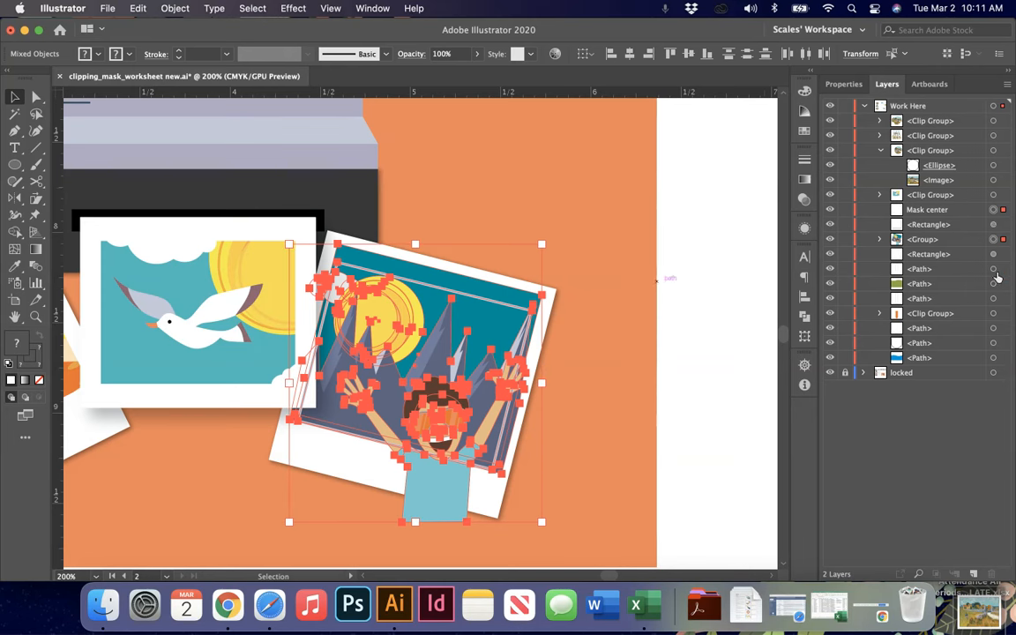
Make a clipping mask from the tilted outline and the mountain illustration with the cheering boy, and clear the selection
left_click(170, 8)
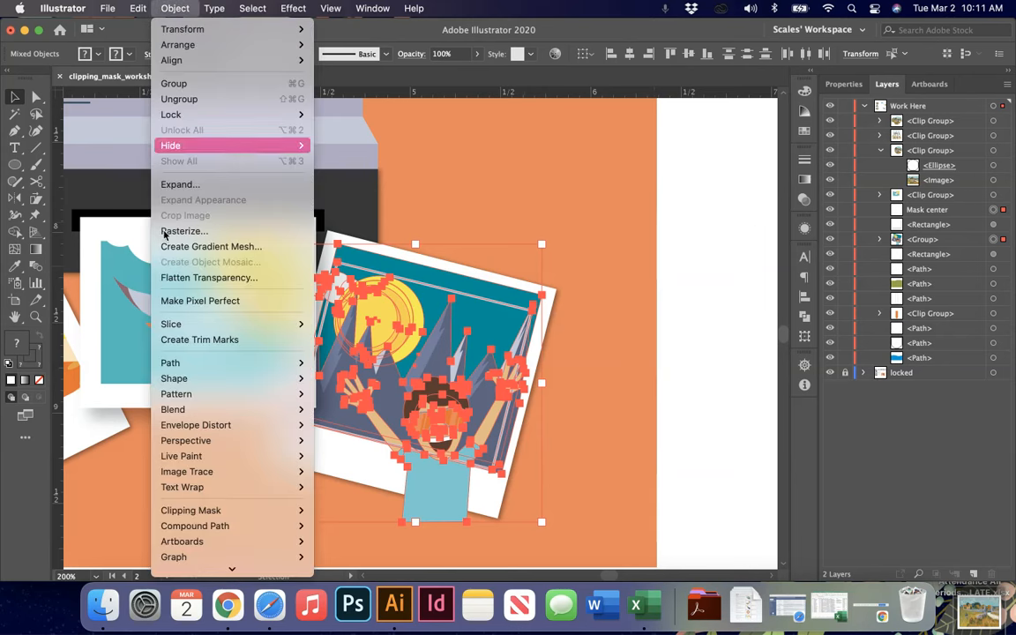
mouse_move(282, 509)
left_click(342, 511)
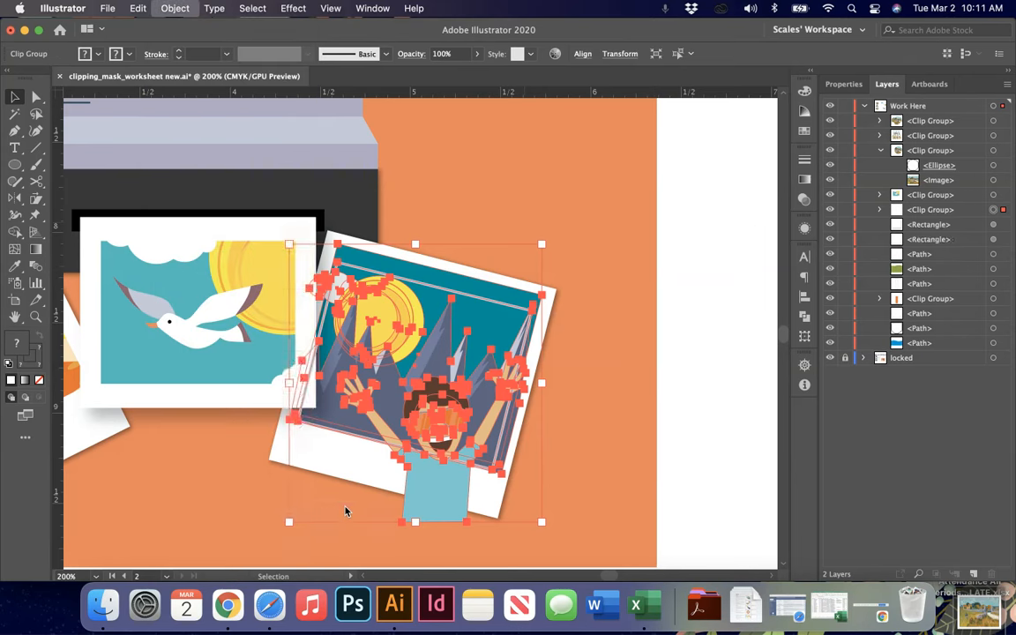
left_click(727, 472)
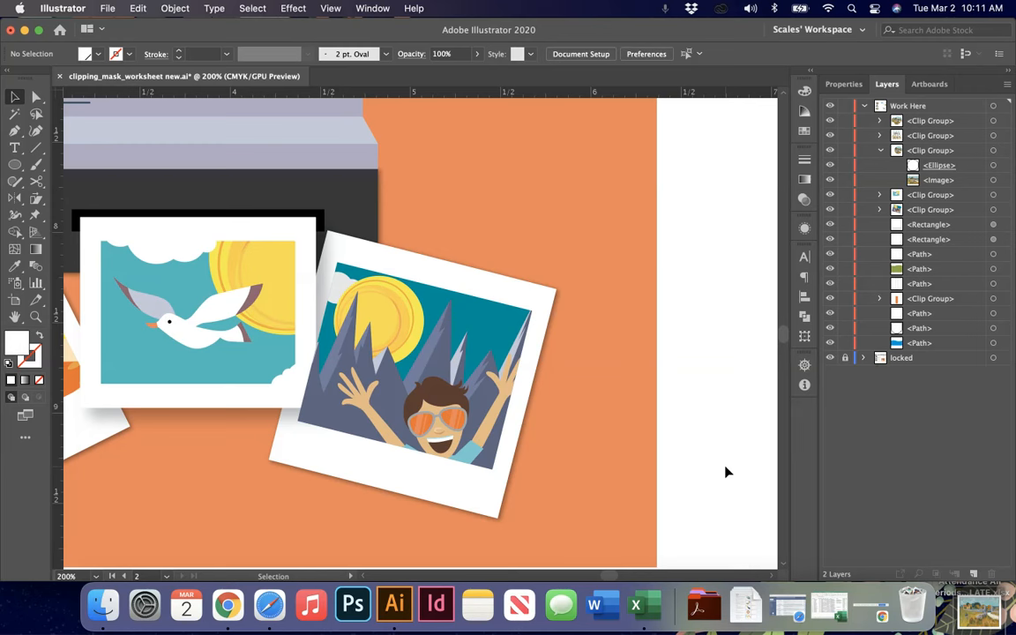
Try to make a clipping mask with only the round flask outline above the blue liquid selected
key("a")
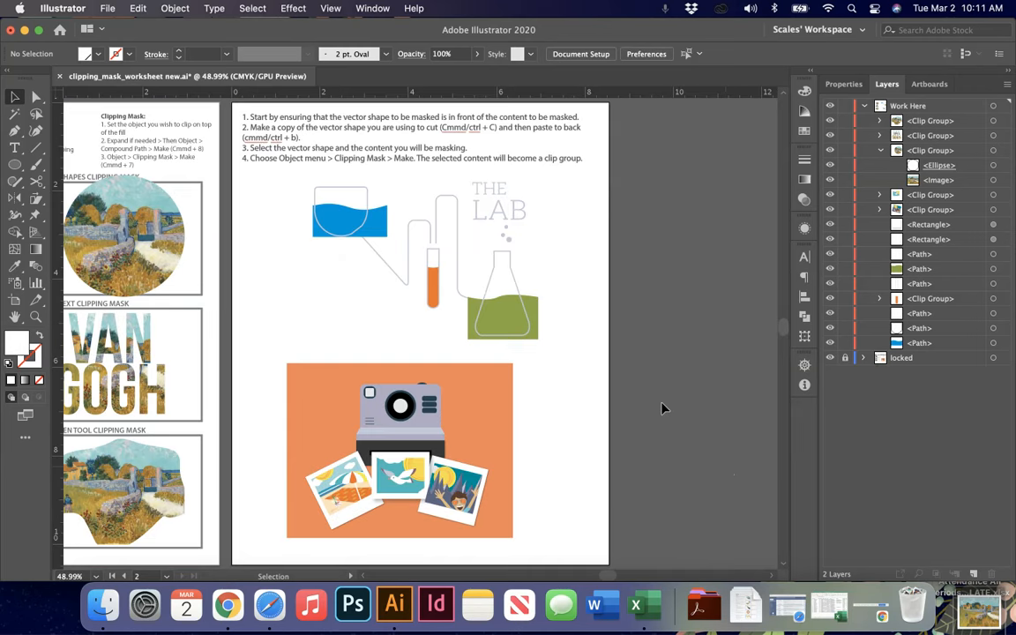
scroll(664, 408, "left", 10)
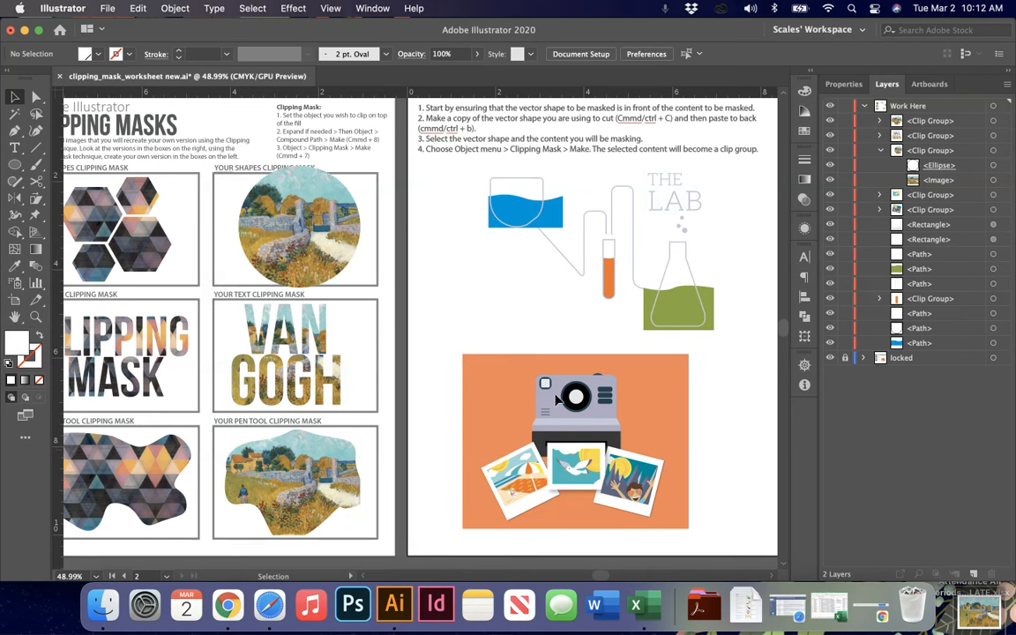
left_click(547, 204)
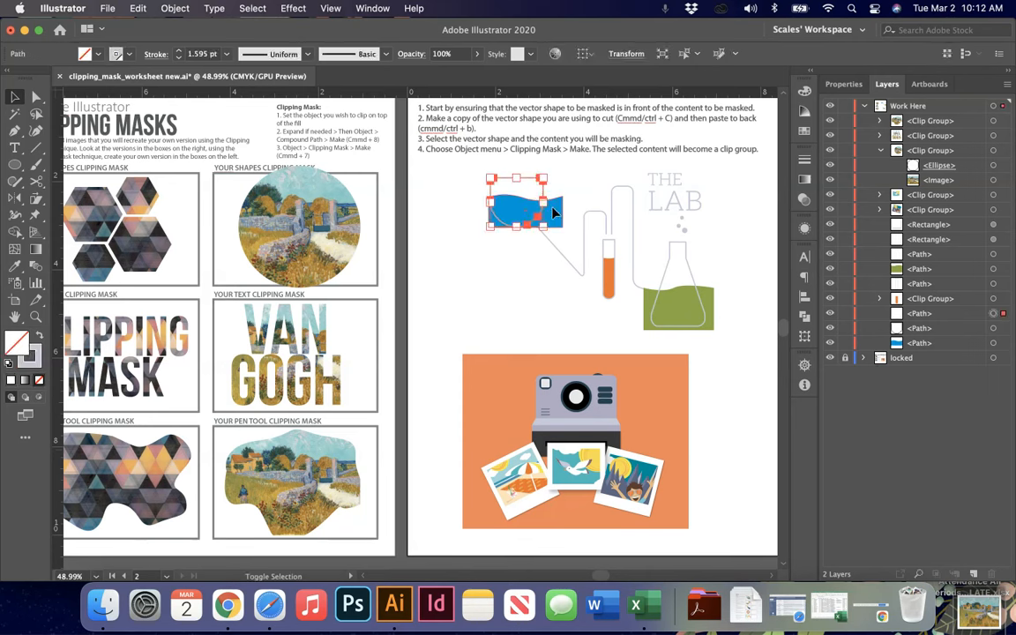
key("a")
key("super+7")
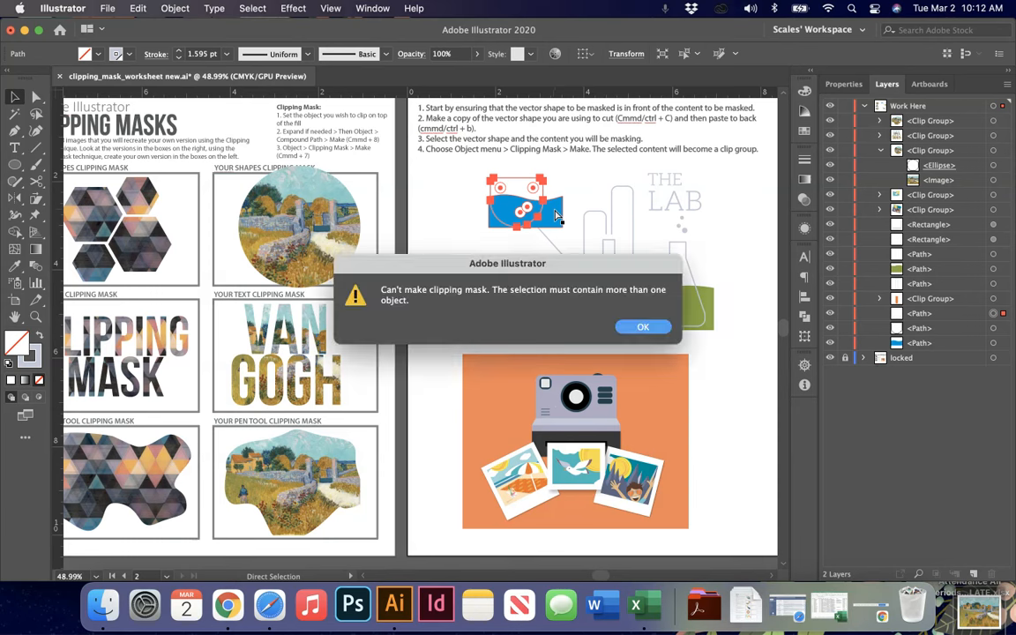
left_click(643, 324)
left_click(533, 290)
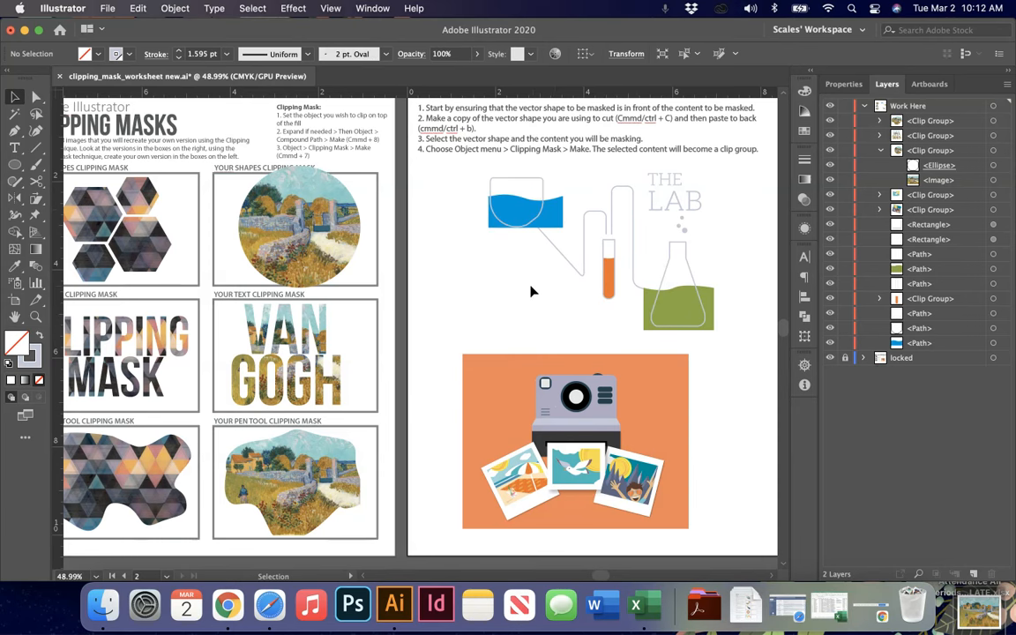
Try clipping the blue liquid inside the round flask outline, and undo that clipping mask
left_click(553, 210)
left_click(542, 190, "shift")
key("super+7")
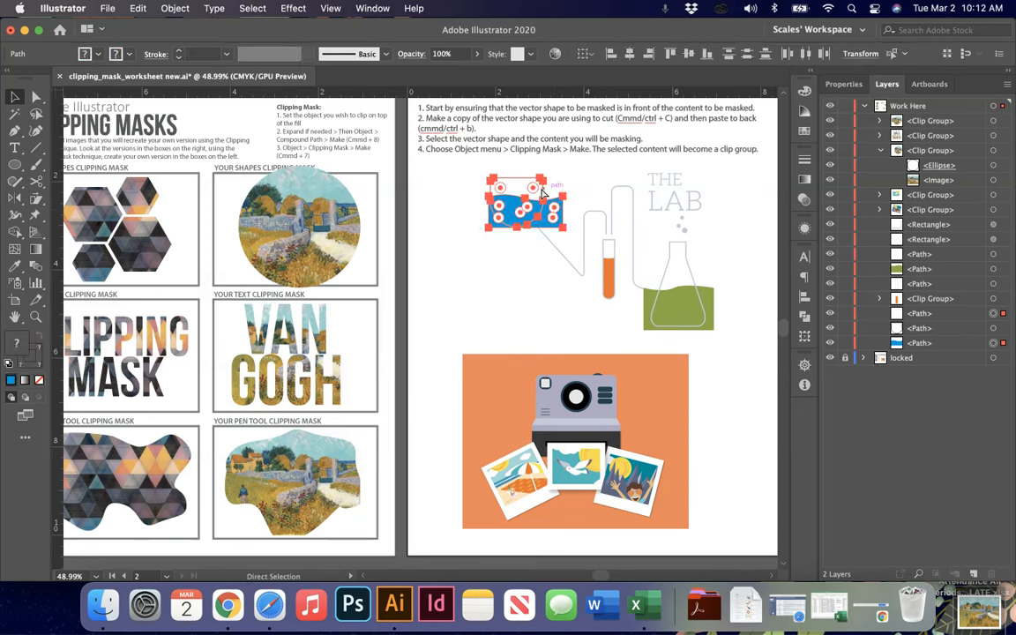
left_click(516, 328)
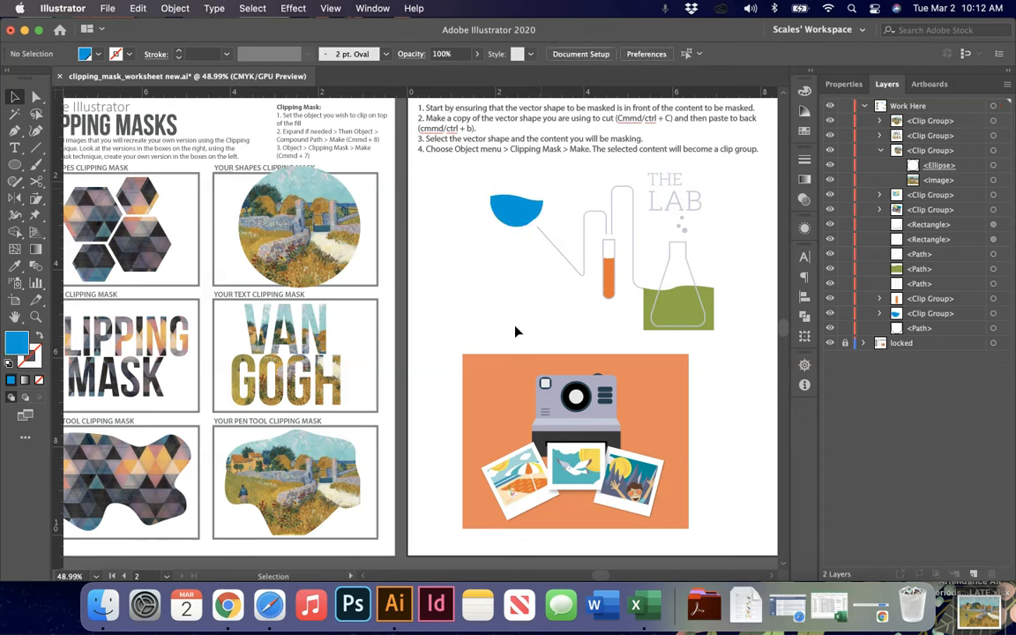
key("super+z")
left_click(457, 315)
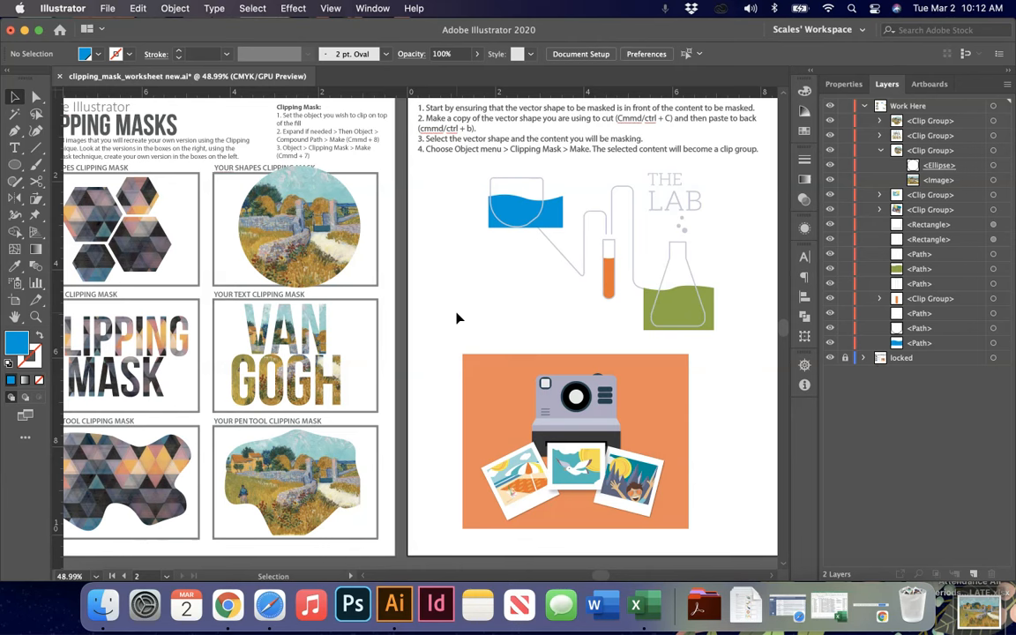
left_click(229, 618)
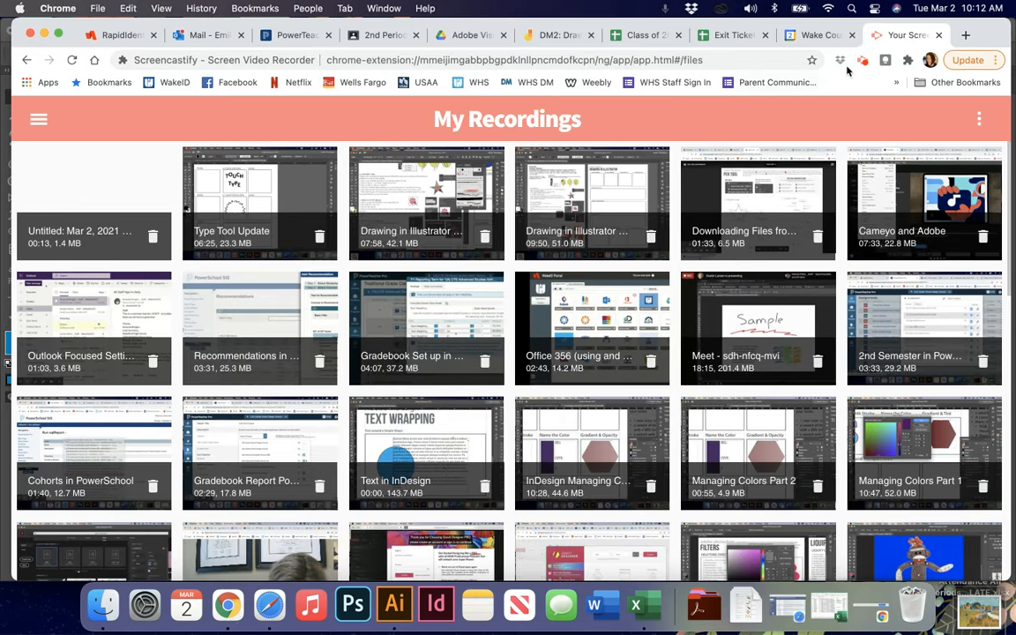